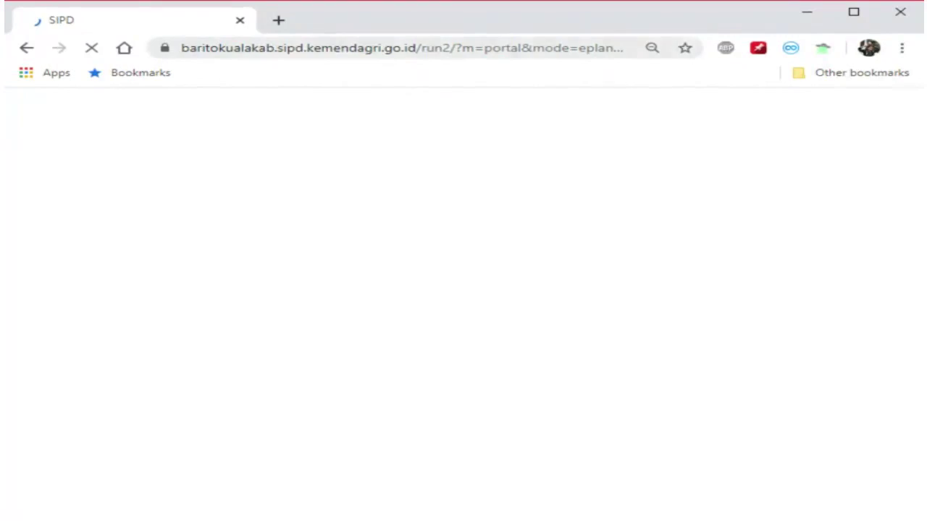
Open the site baritokualakab.sipd.kemendagri.go.id in a second browser tab while the SIPD portal page loads.
key("ctrl+l")
key("Return")
left_click(278, 22)
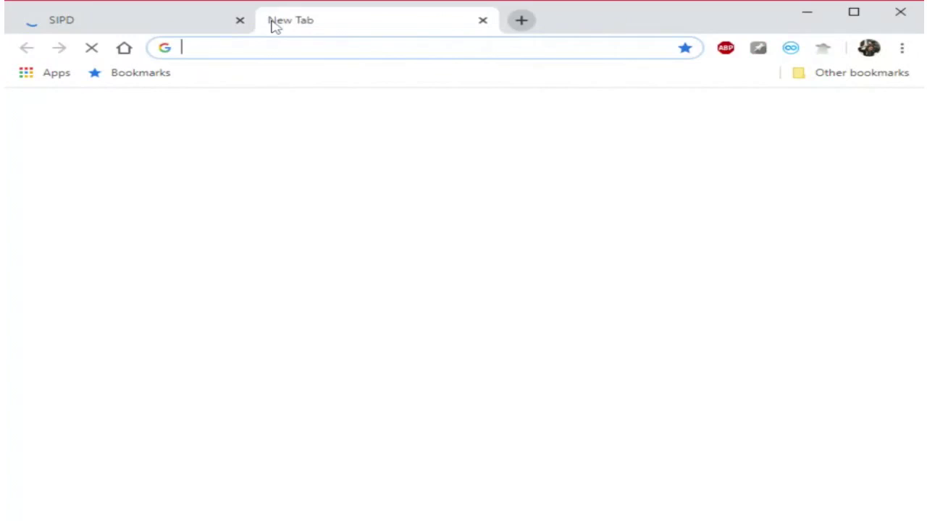
type("baritoku")
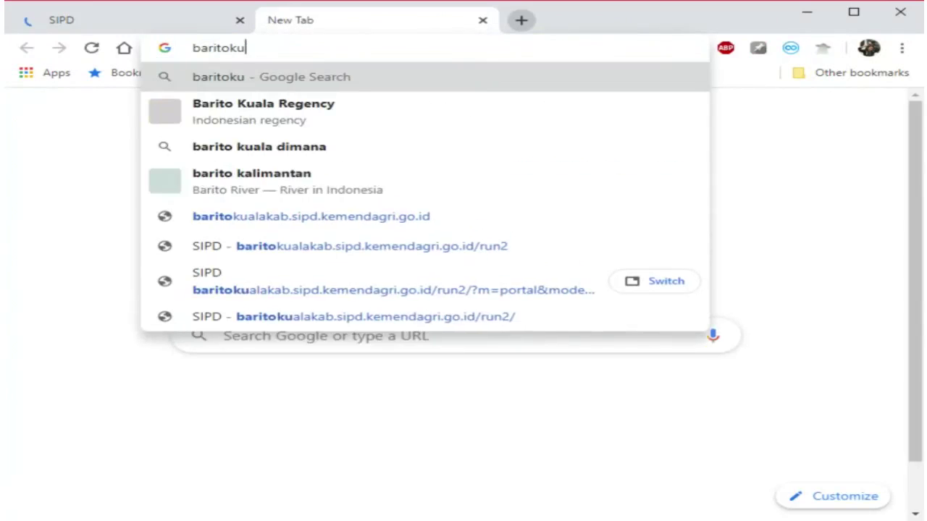
type("ala.sipd")
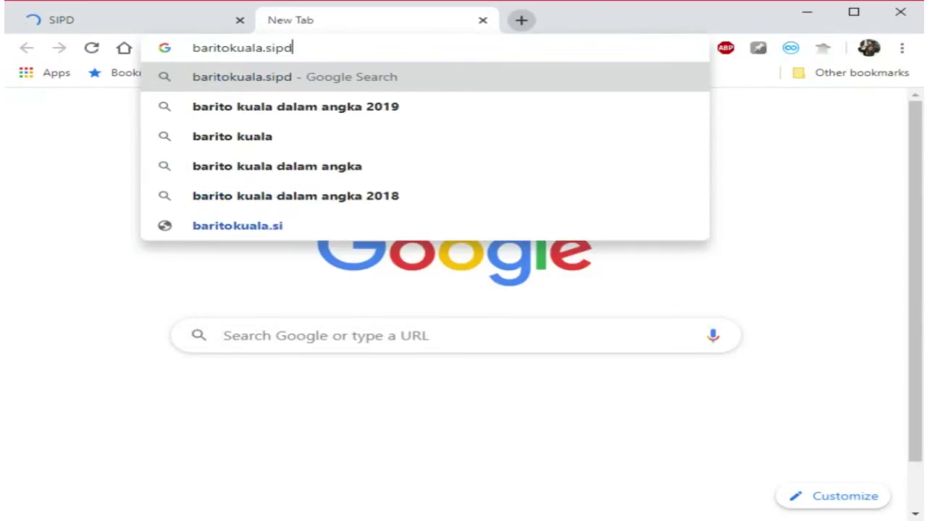
type(".kemendagri.")
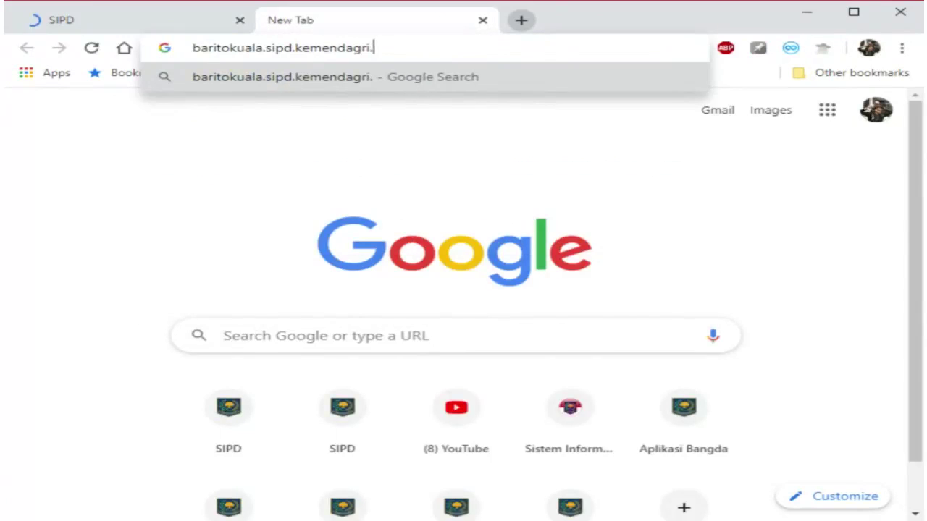
type("g.o")
key("BackSpace")
key("BackSpace")
type("o.id")
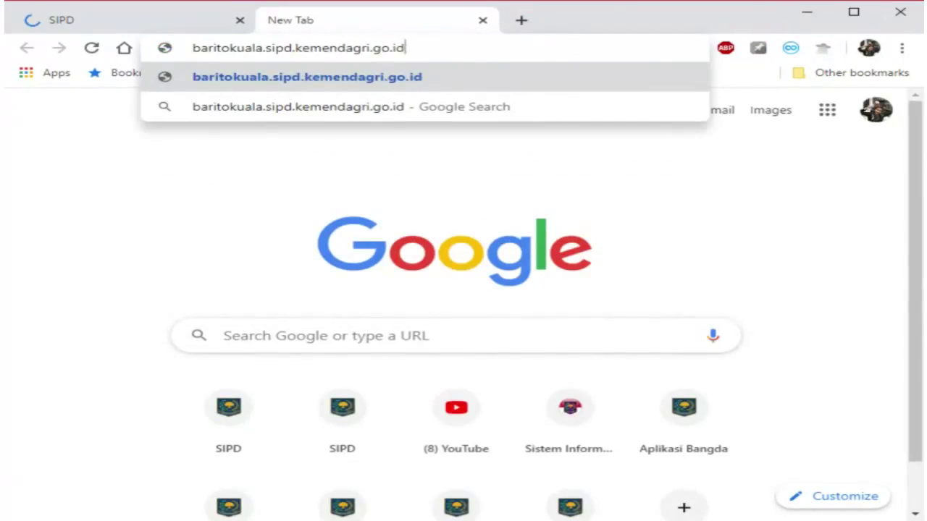
left_click(262, 48)
type("k")
type("ab")
key("Return")
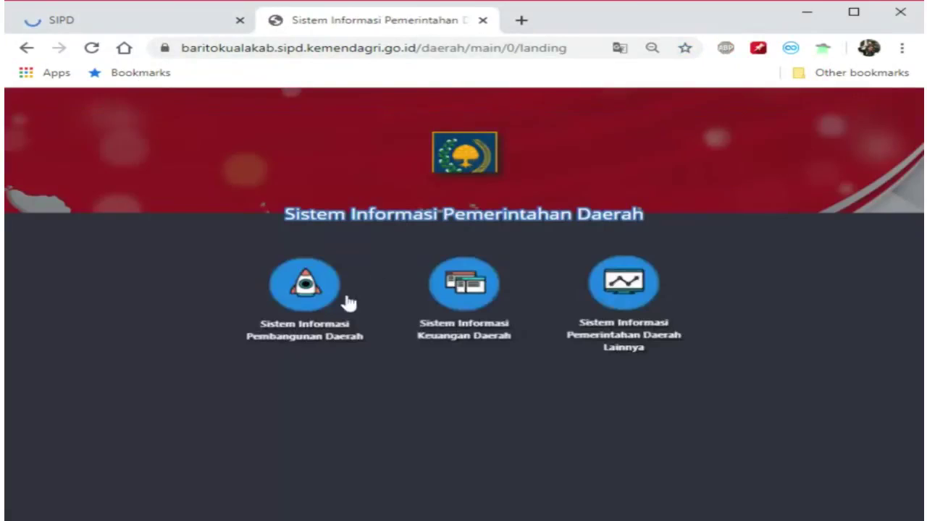
Try to open Pembangunan Daerah (PMDN 13) under Sistem Informasi Pembangunan Daerah, then return to the original SIPD portal and close the extra tab.
left_click(318, 309)
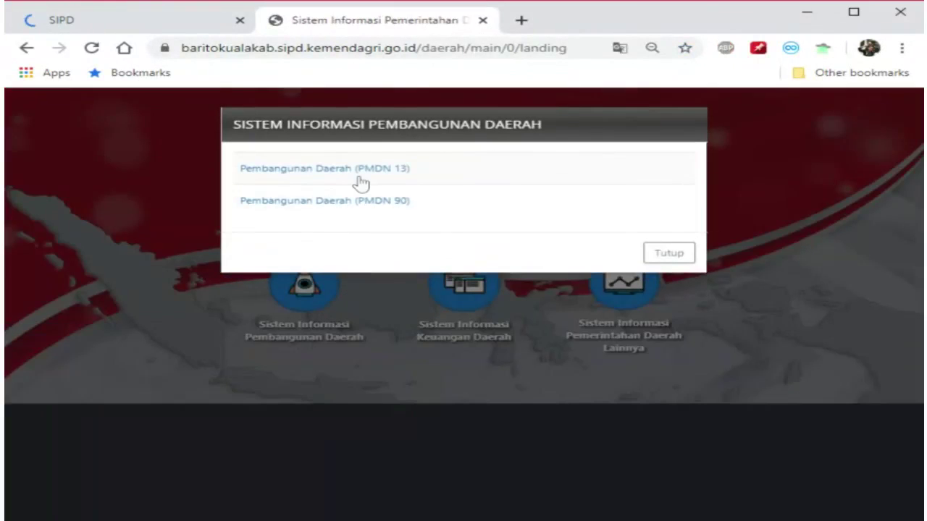
left_click(357, 176)
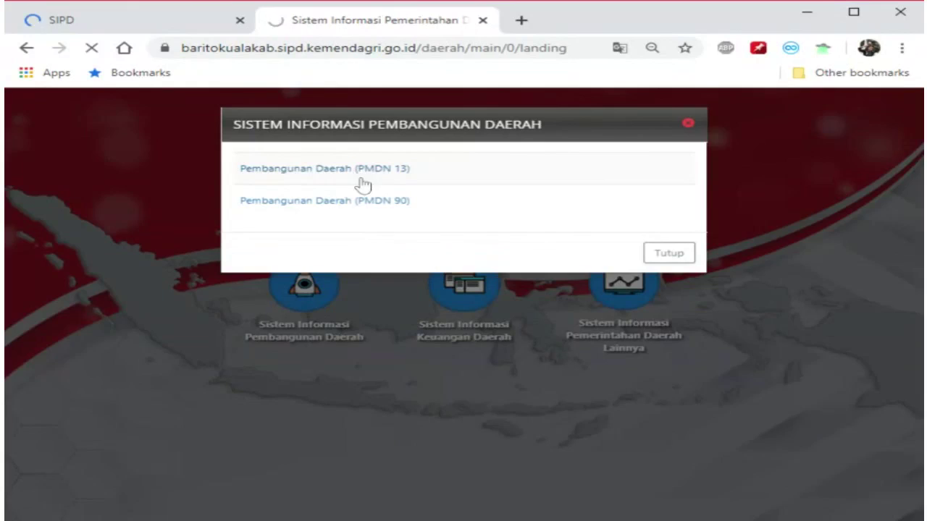
left_click(167, 27)
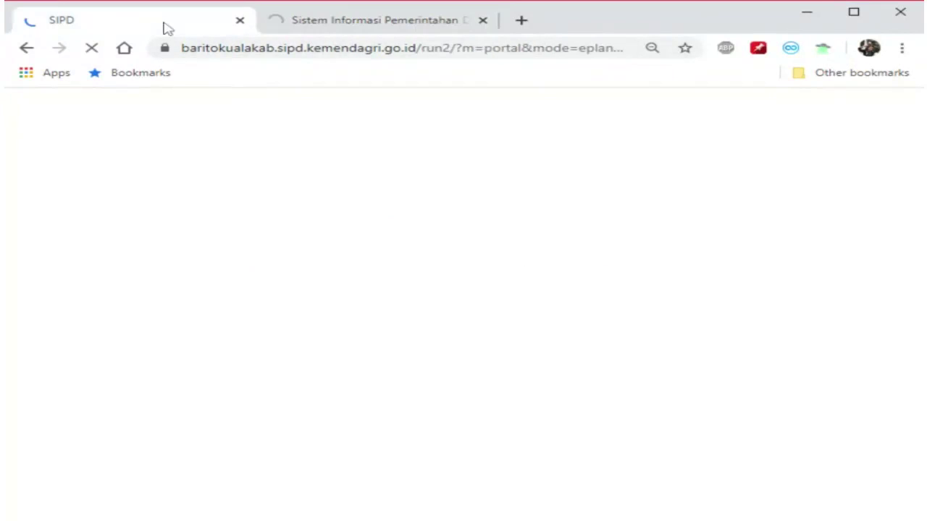
left_click(316, 21)
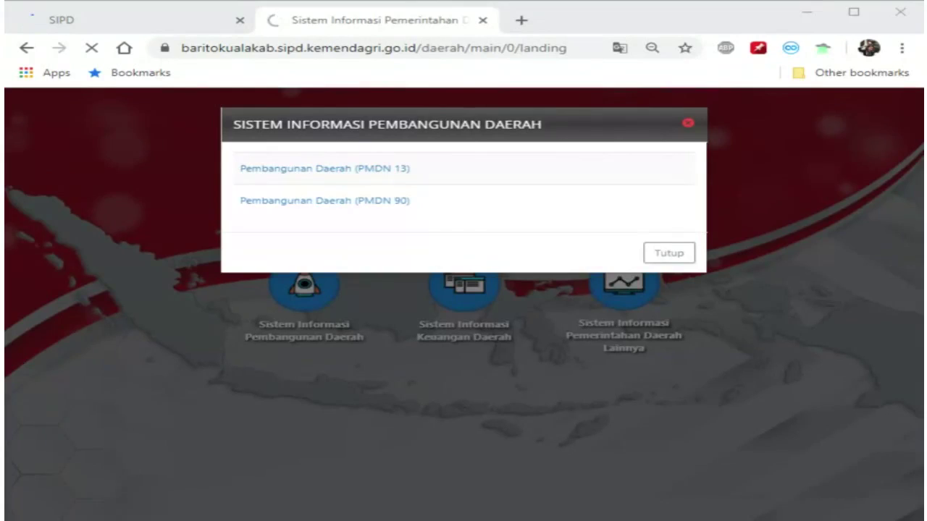
left_click(144, 21)
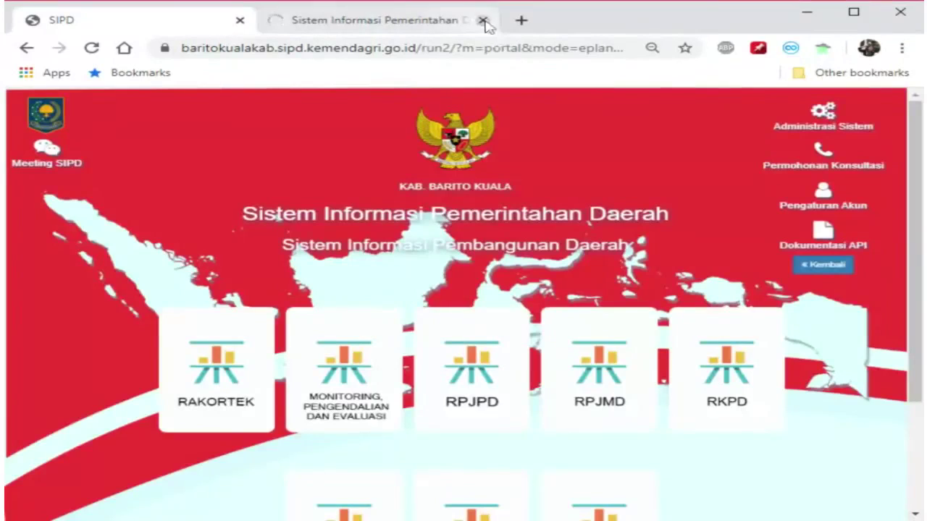
left_click(482, 20)
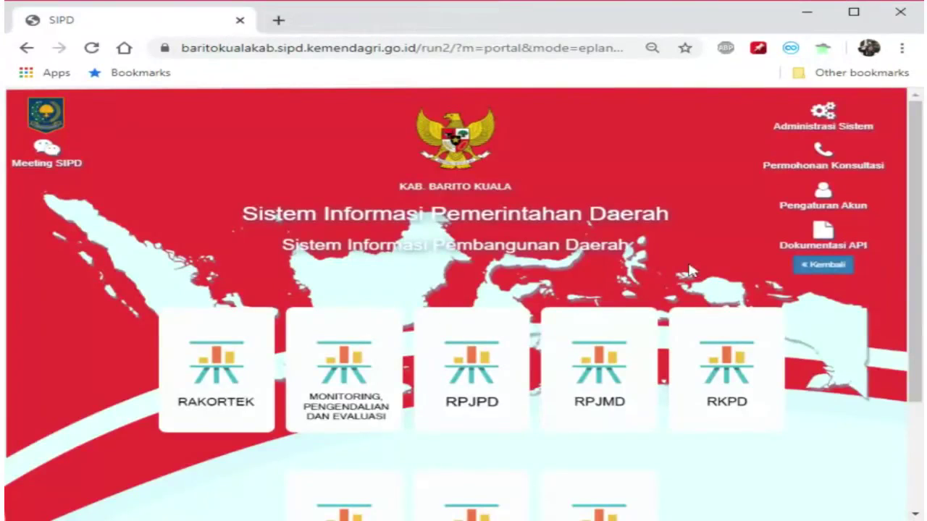
Look over the planning modules on the SIPD portal and open Administrasi Sistem.
scroll(684, 280, "down", 2)
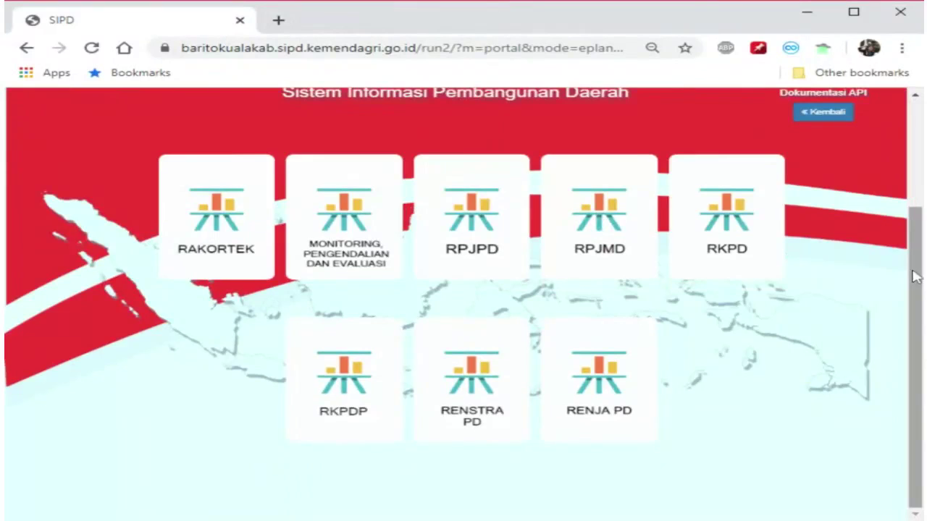
left_click(289, 2)
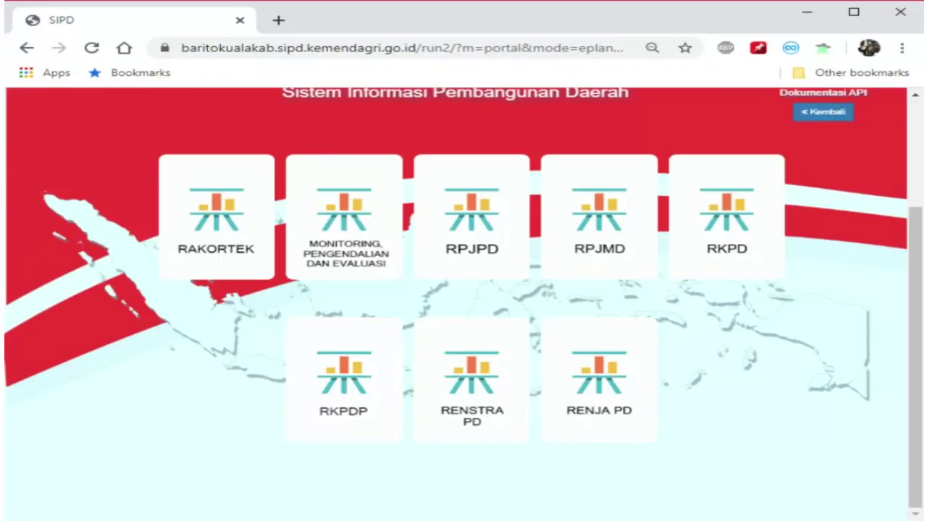
scroll(834, 254, "up", 3)
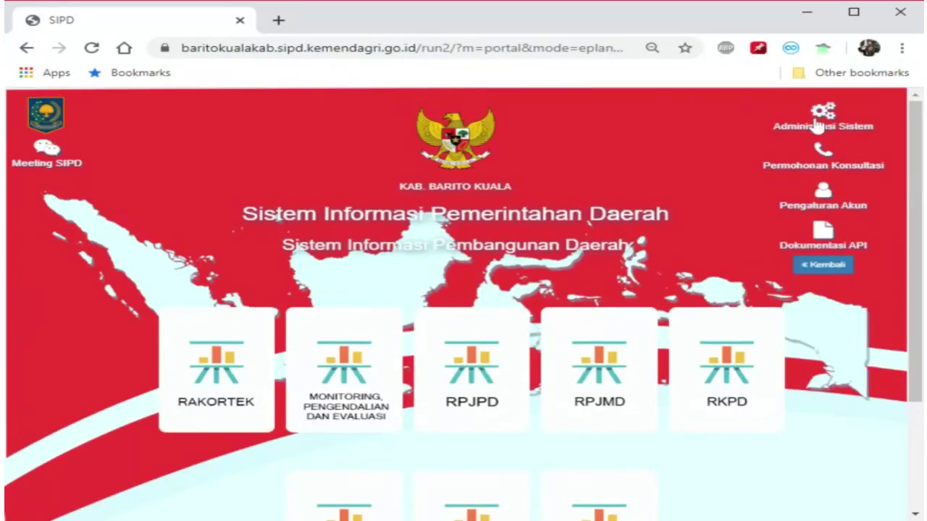
left_click(833, 125)
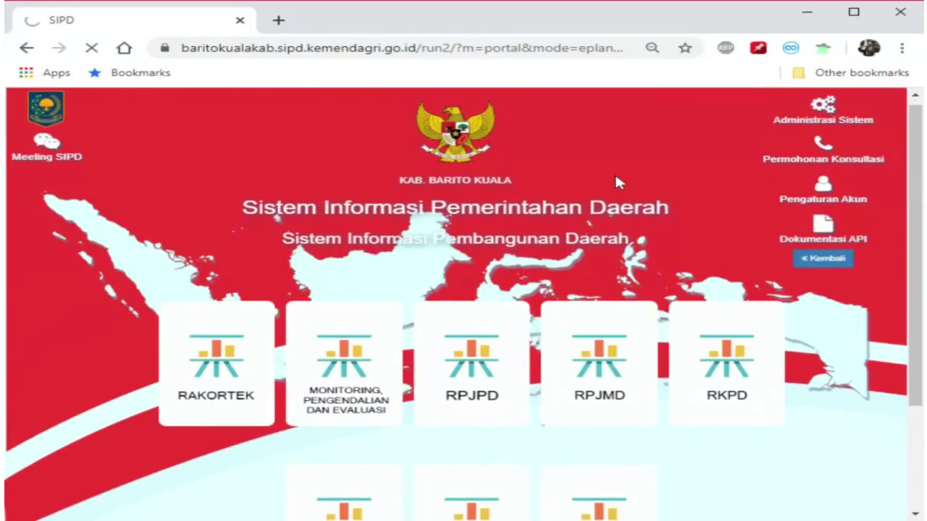
scroll(615, 172, "down", 1)
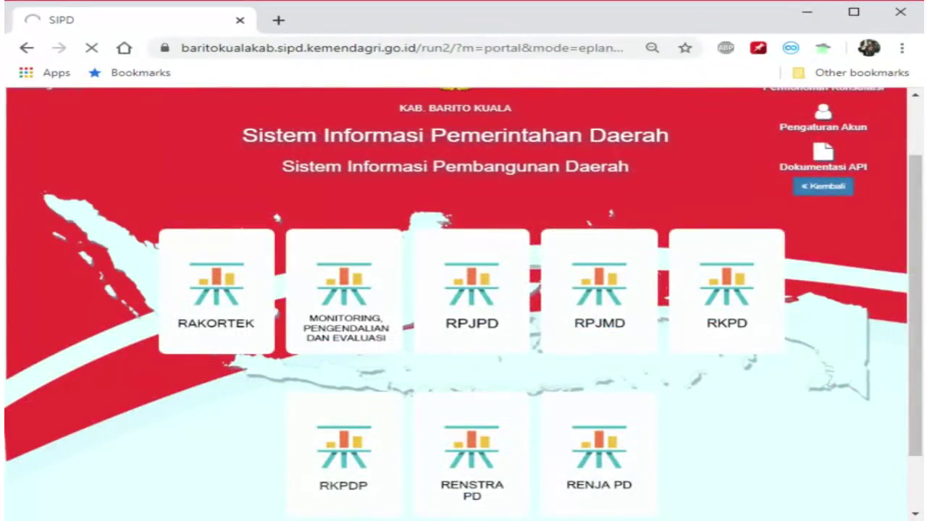
scroll(772, 367, "up", 1)
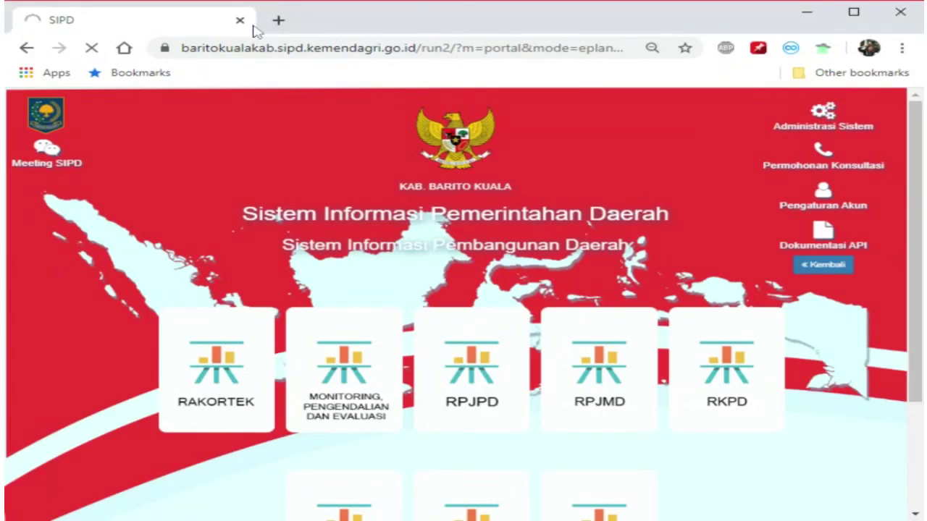
Open baritokualakab.sipd.kemendagri.go.id/run/ in a new tab and go to its Administrasi Sistem login page.
left_click(278, 20)
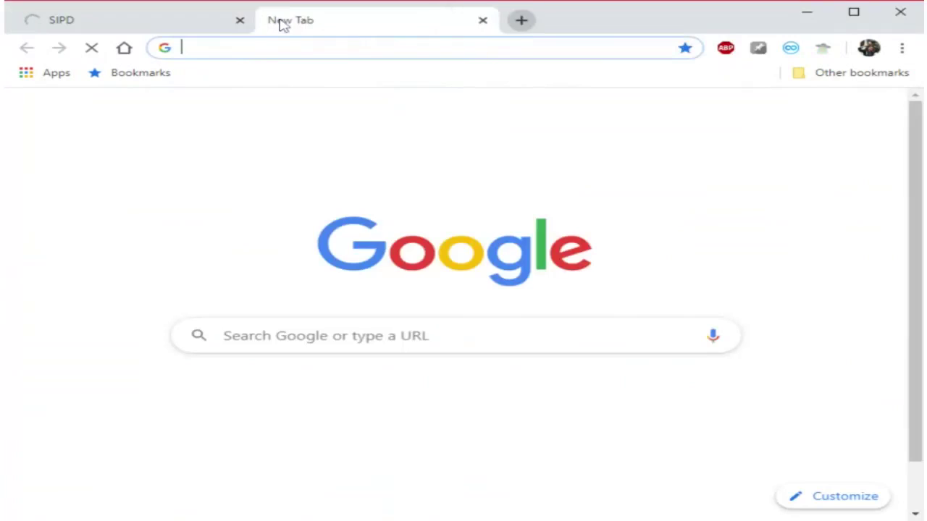
type("bari")
key("Right")
type("/")
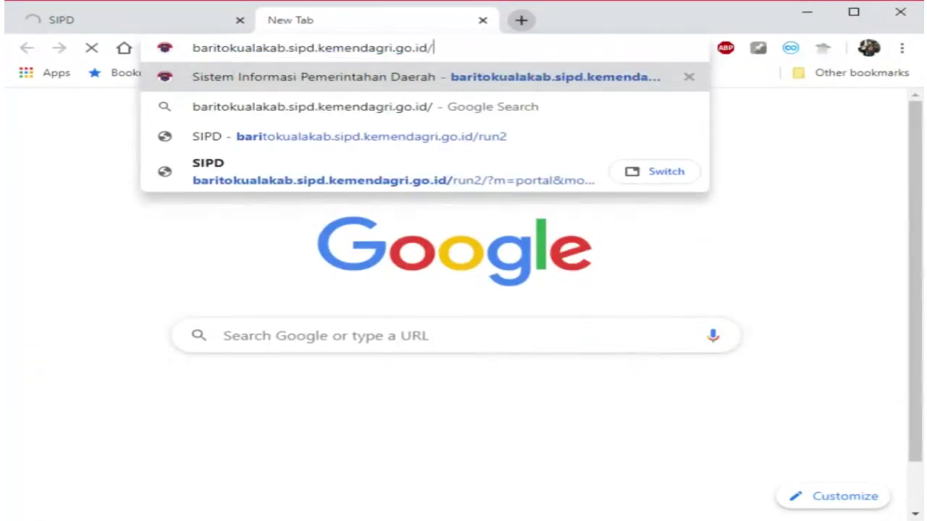
type("run/")
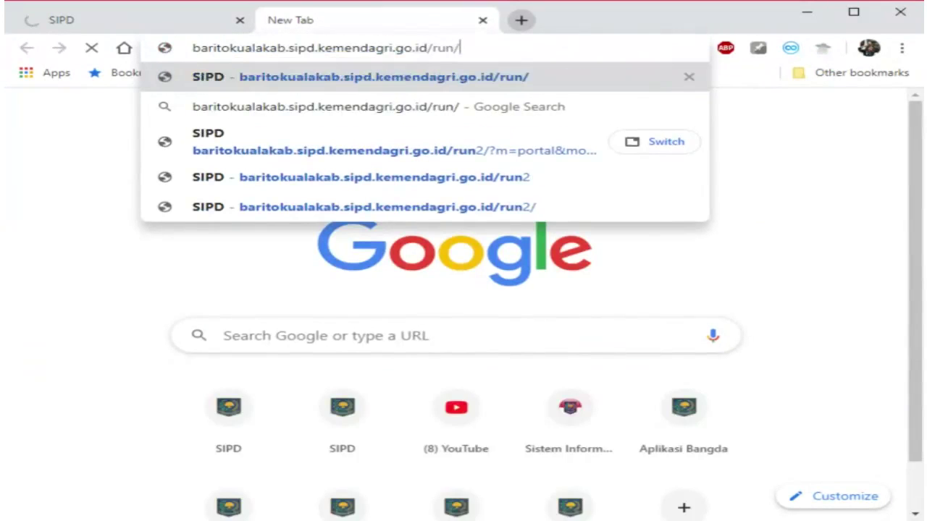
key("Return")
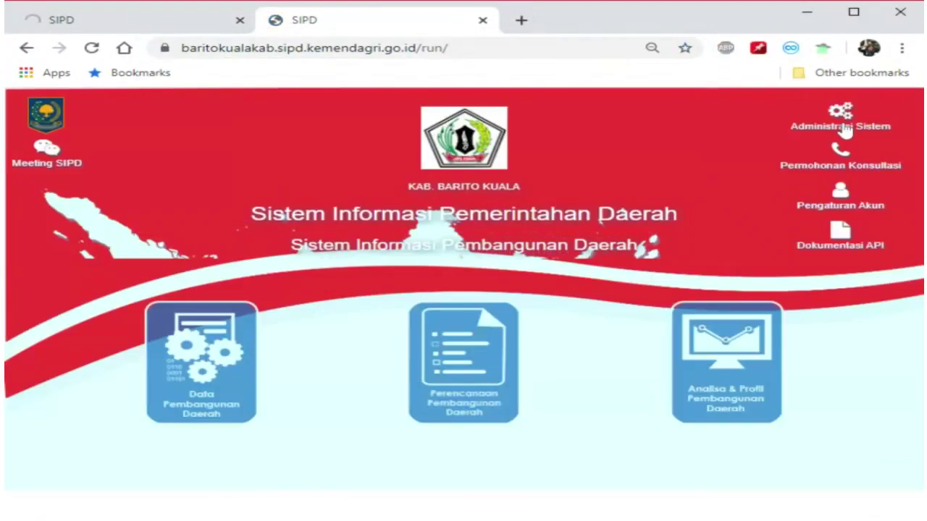
left_click(837, 120)
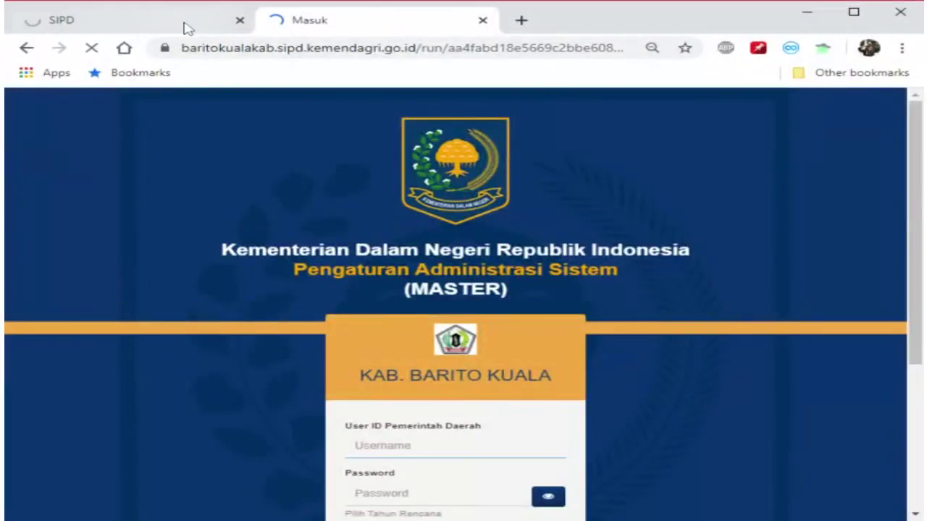
left_click(191, 26)
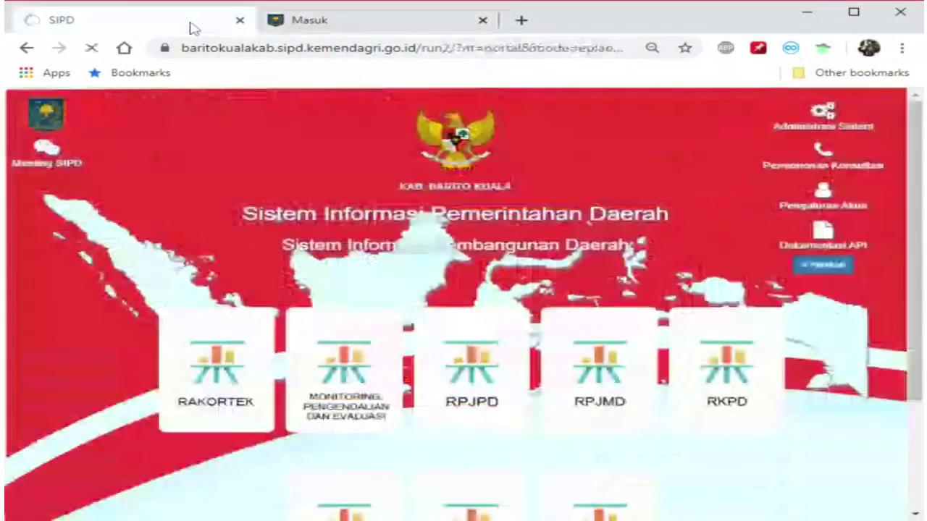
left_click(338, 28)
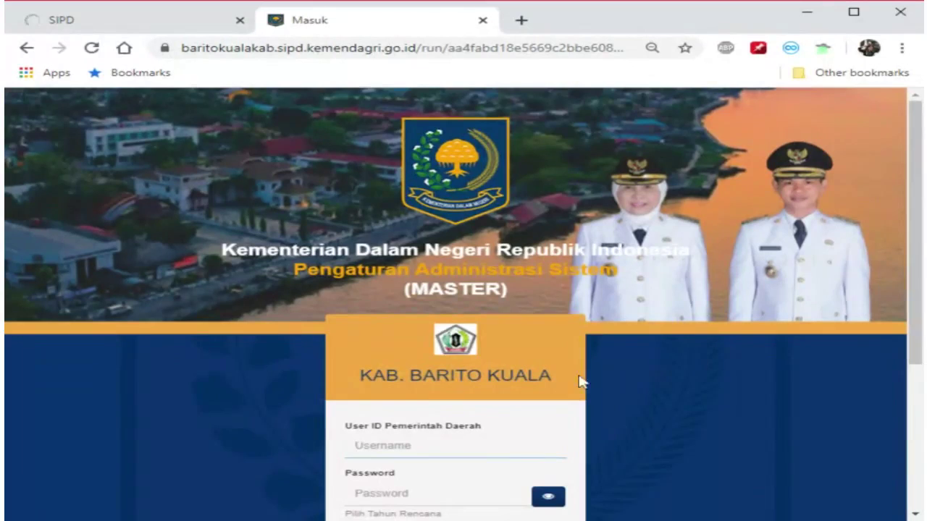
Log in to the MASTER administration with the user ID maintainer and the account password for plan year 2021.
scroll(579, 383, "down", 1)
type("maintainer")
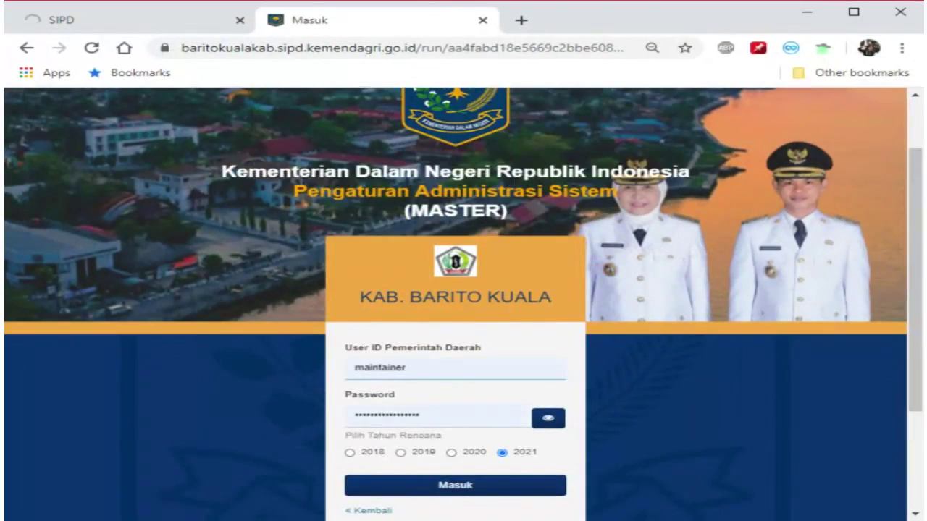
left_click(510, 403)
left_click(521, 494)
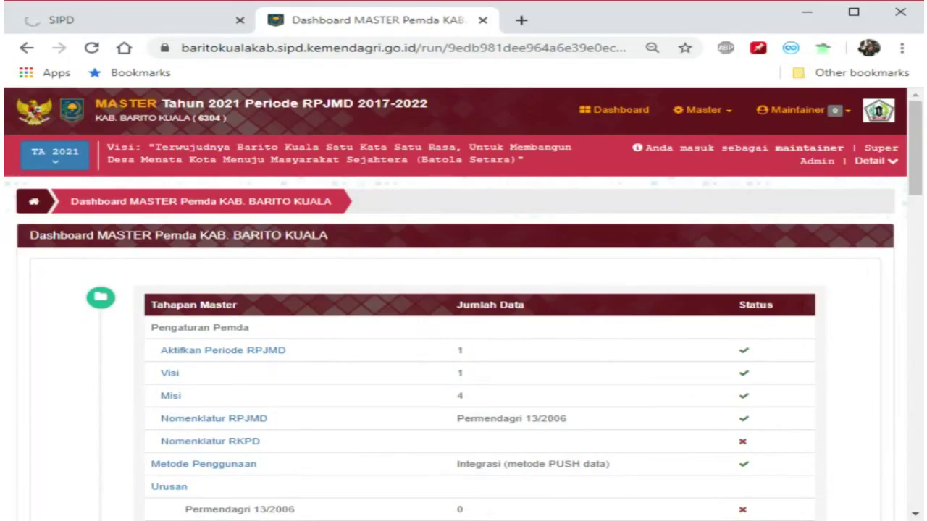
Look over the MASTER dashboard and open the Pengaturan Pemerintah Daerah settings.
scroll(772, 139, "down", 2)
scroll(782, 139, "up", 2)
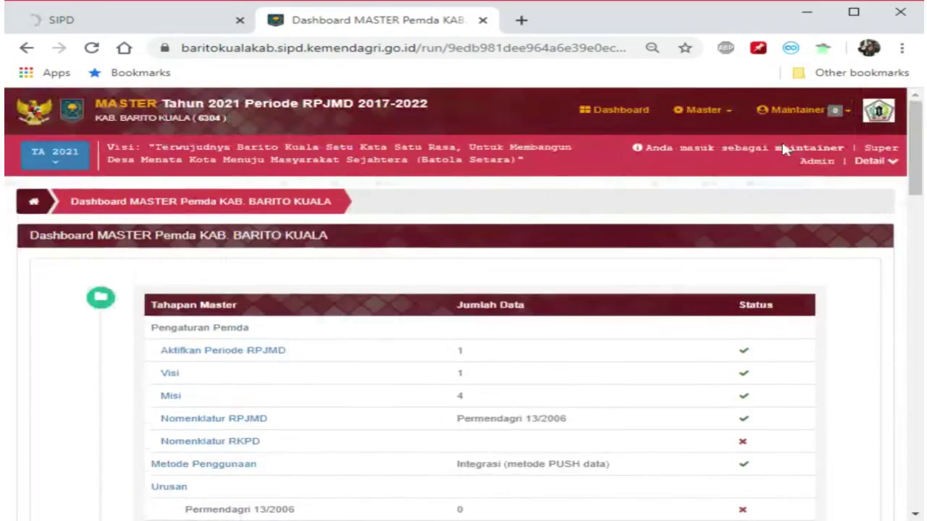
left_click(726, 116)
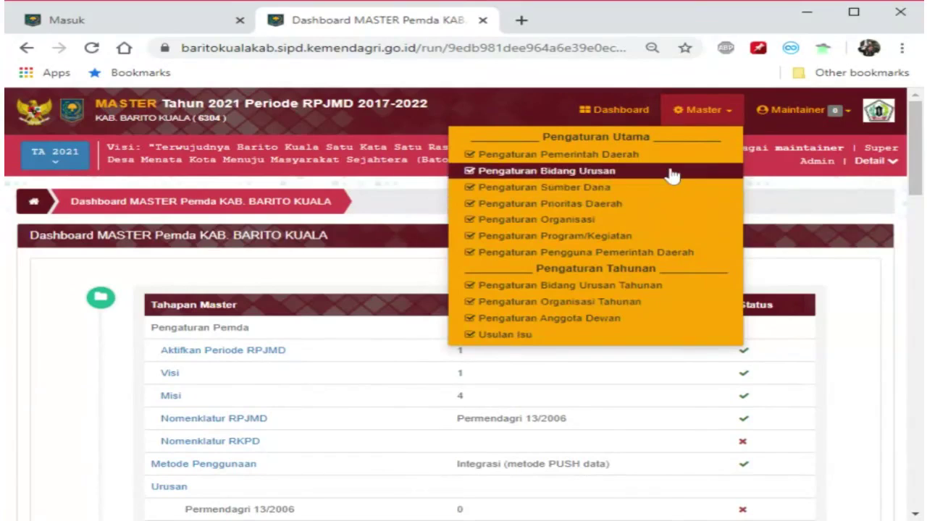
left_click(616, 152)
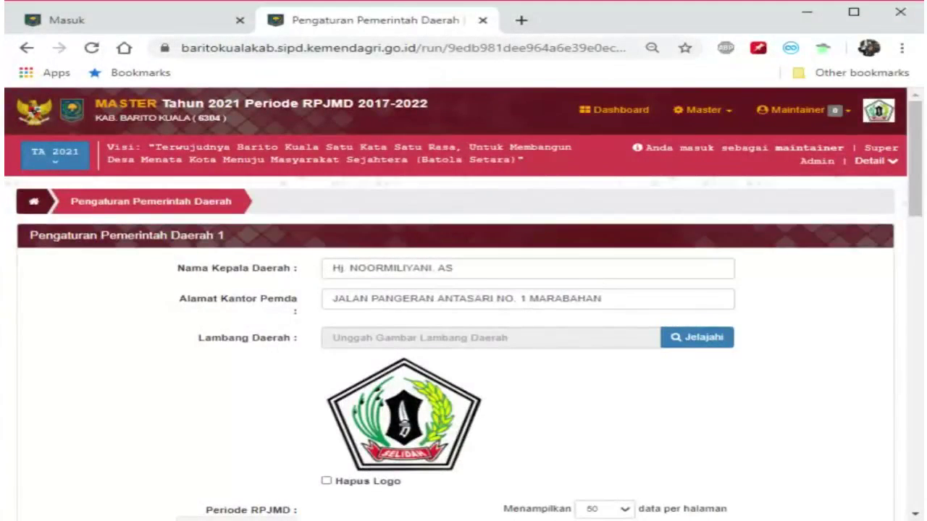
Examine the regional government settings, from the emblem and RPJMD period to Mode Penggunaan, API key, banner and colour theme.
scroll(586, 239, "down", 1)
scroll(554, 293, "down", 1)
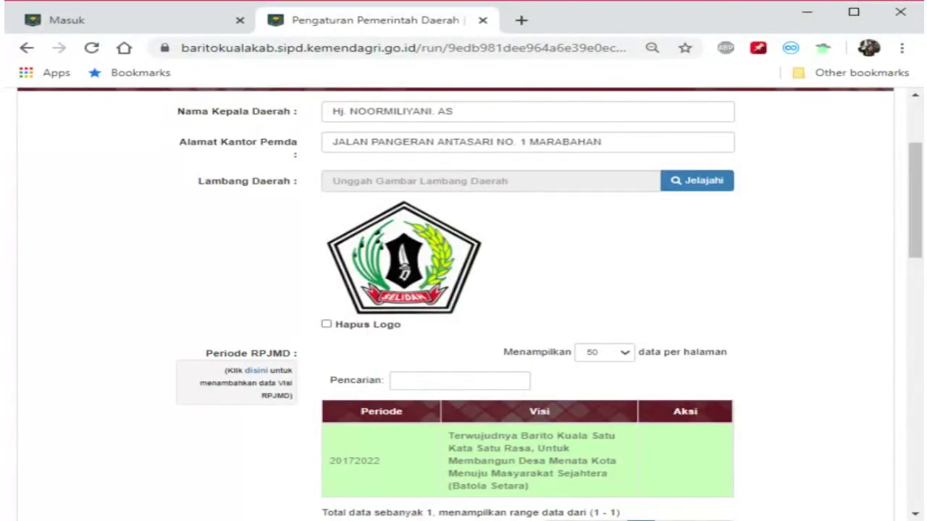
scroll(719, 210, "down", 1)
scroll(771, 209, "down", 1)
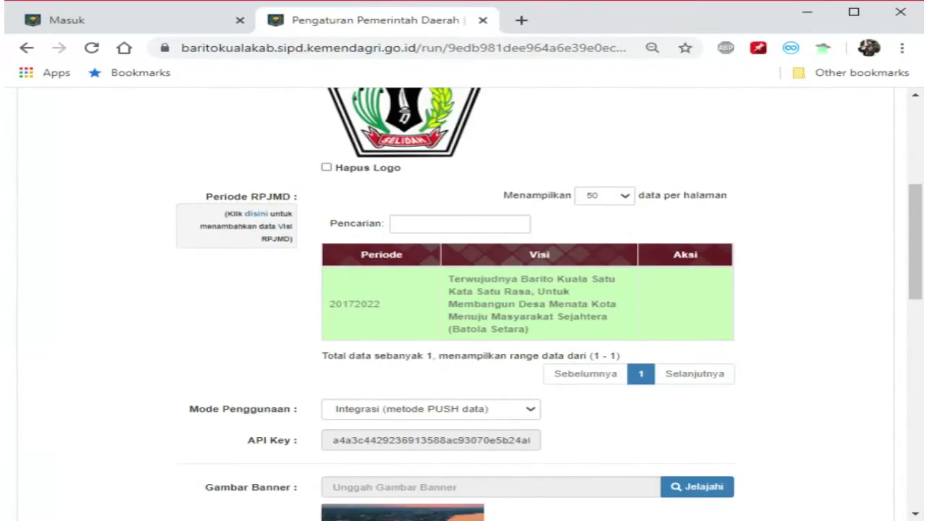
scroll(765, 224, "down", 1)
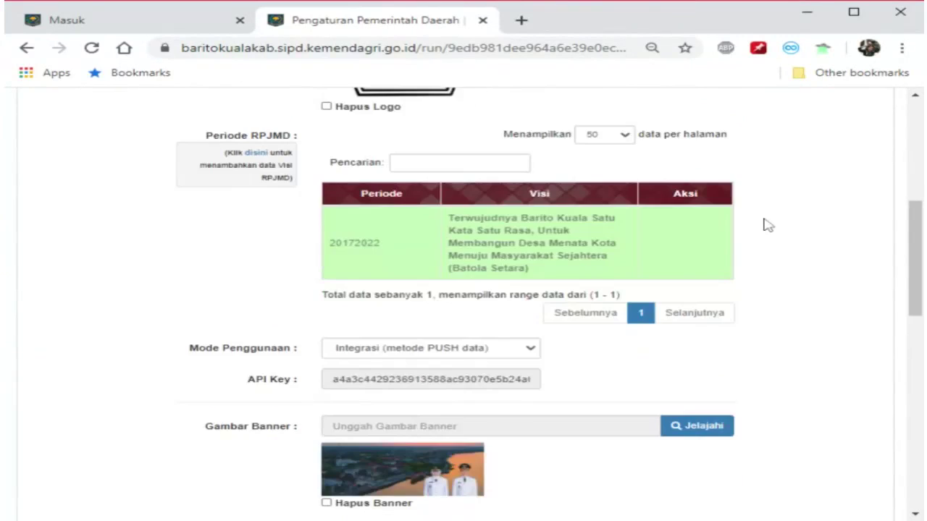
left_click(529, 339)
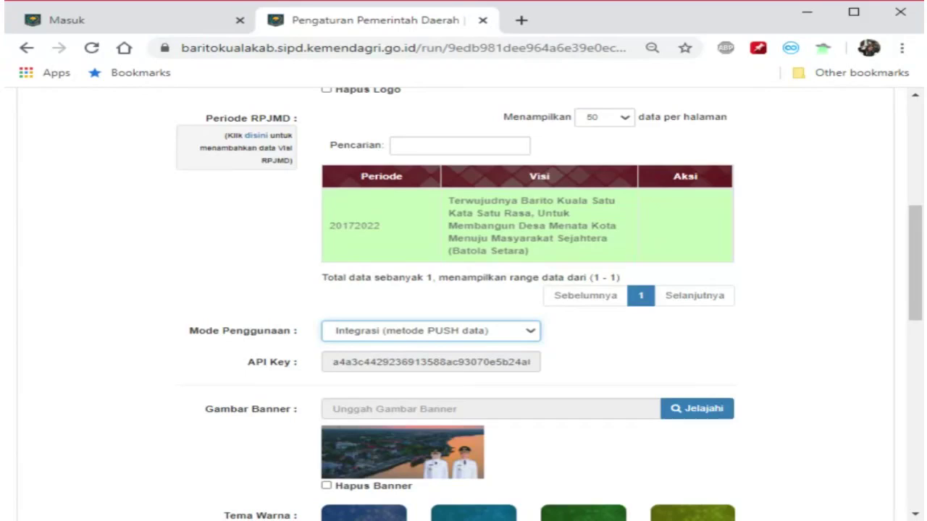
scroll(546, 346, "down", 2)
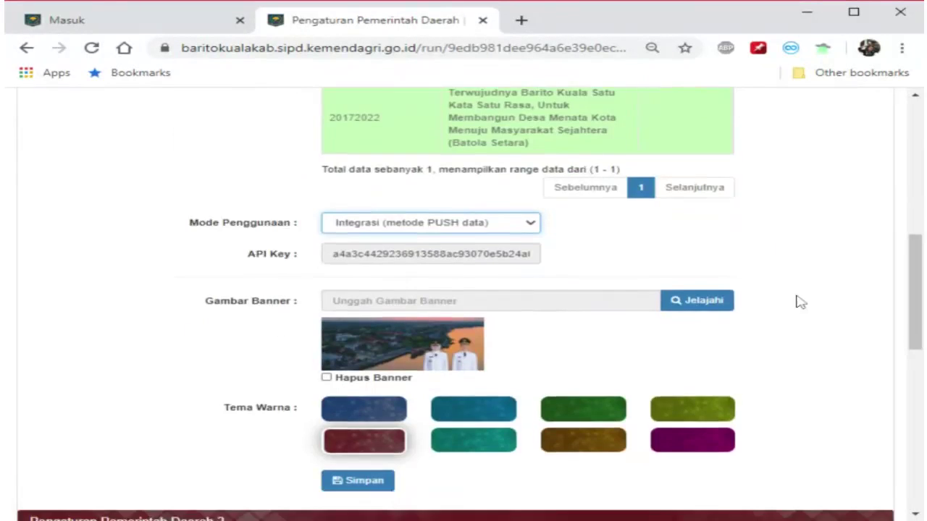
Set the Basis Nomenklatur under Pengaturan Pemerintah Daerah 2 to Permendagri 90/2019.
scroll(799, 303, "down", 1)
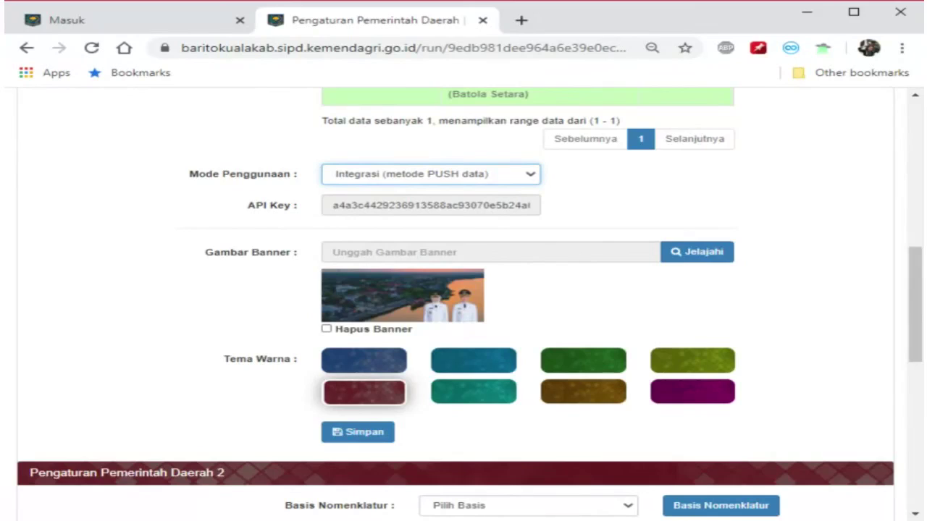
key("alt+Tab")
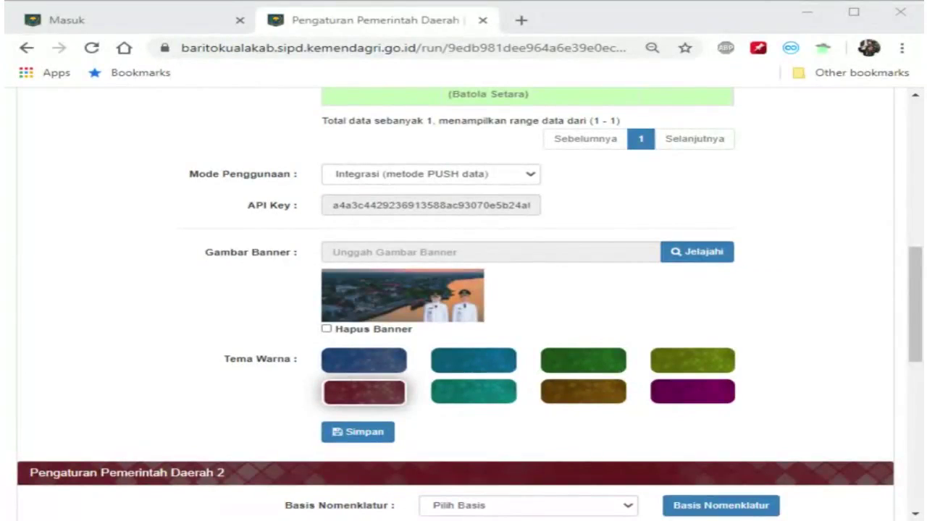
key("alt+Tab")
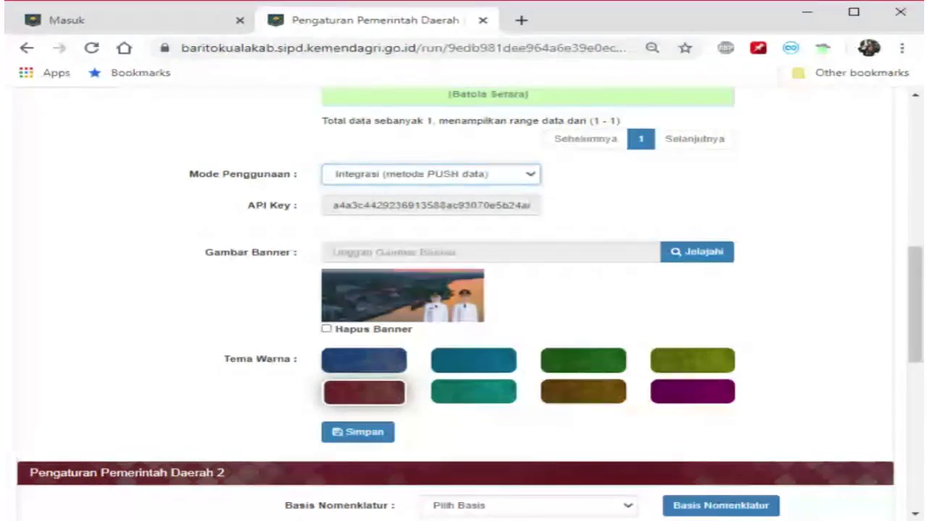
scroll(265, 269, "down", 2)
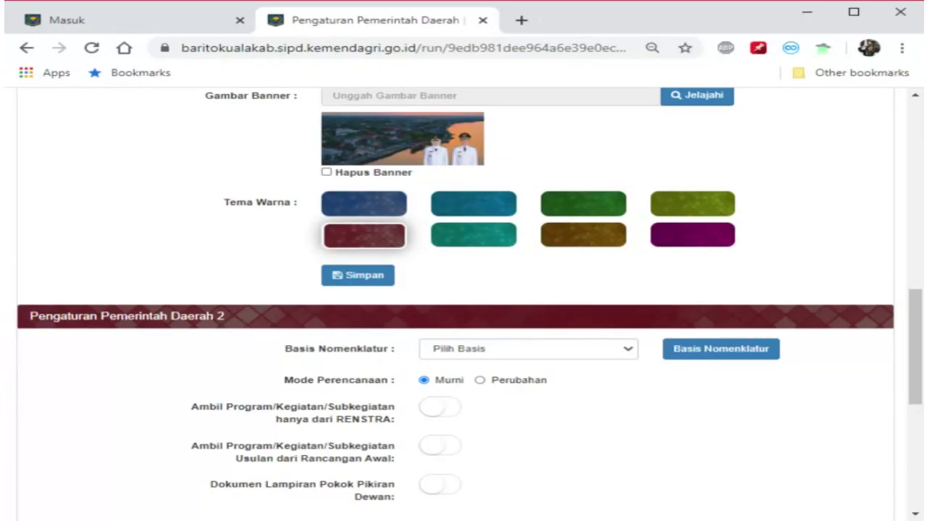
scroll(520, 295, "down", 3)
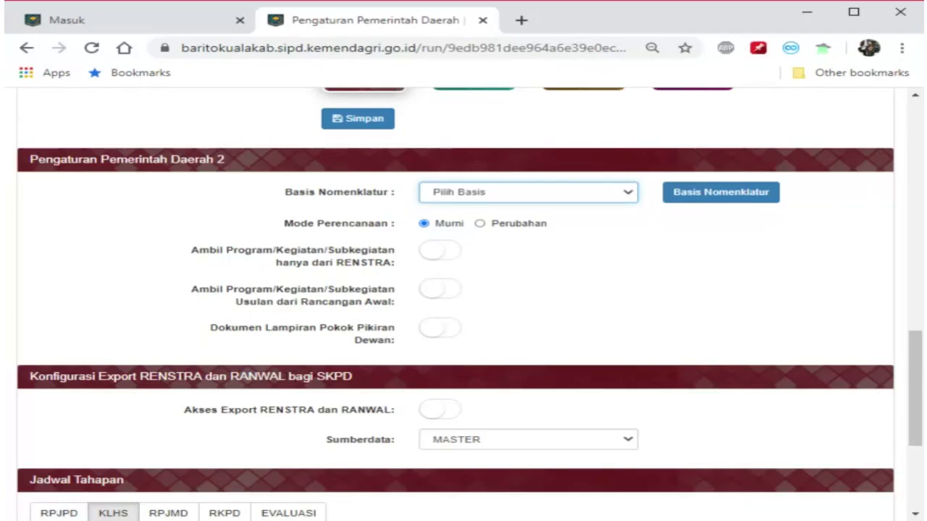
left_click(579, 227)
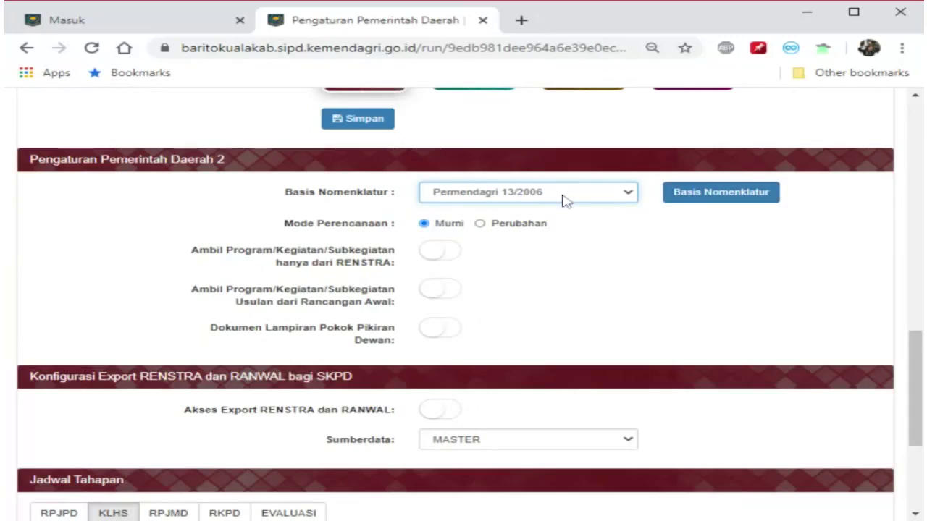
left_click(507, 232)
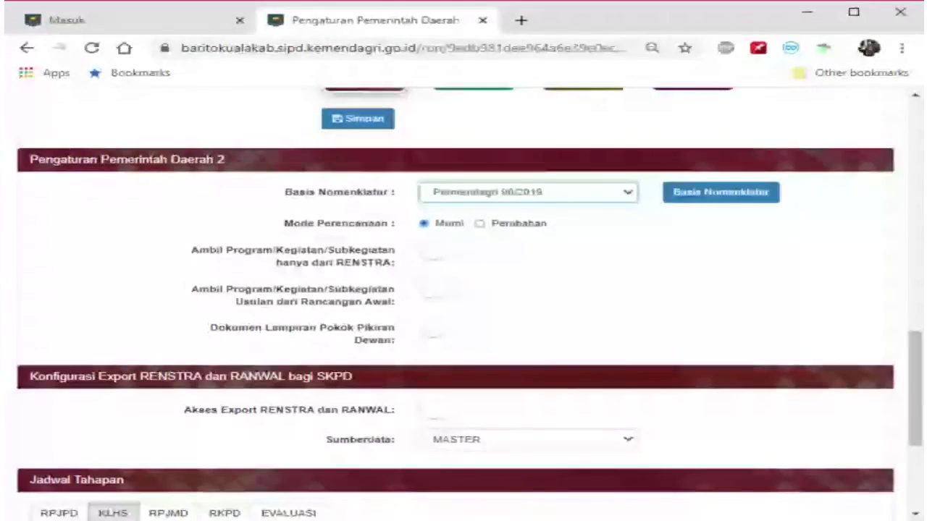
key("alt+Tab")
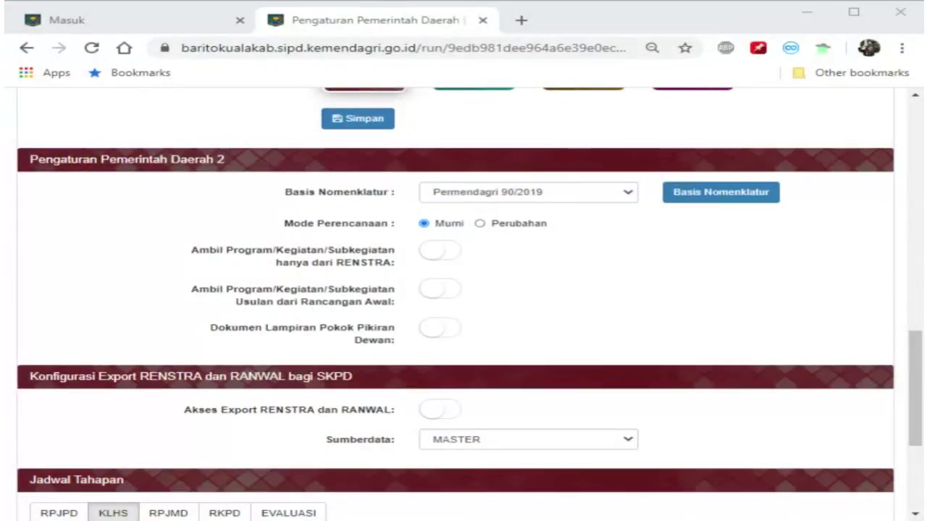
key("alt+Tab")
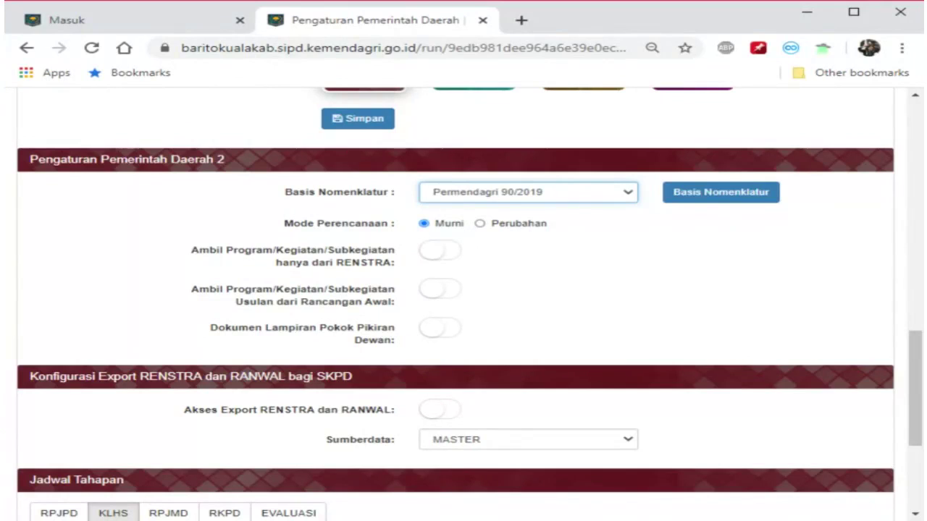
Try switching Akses Export RENSTRA dan RANWAL on and off again, and check the Sumberdata options, leaving MASTER selected.
left_click(433, 258)
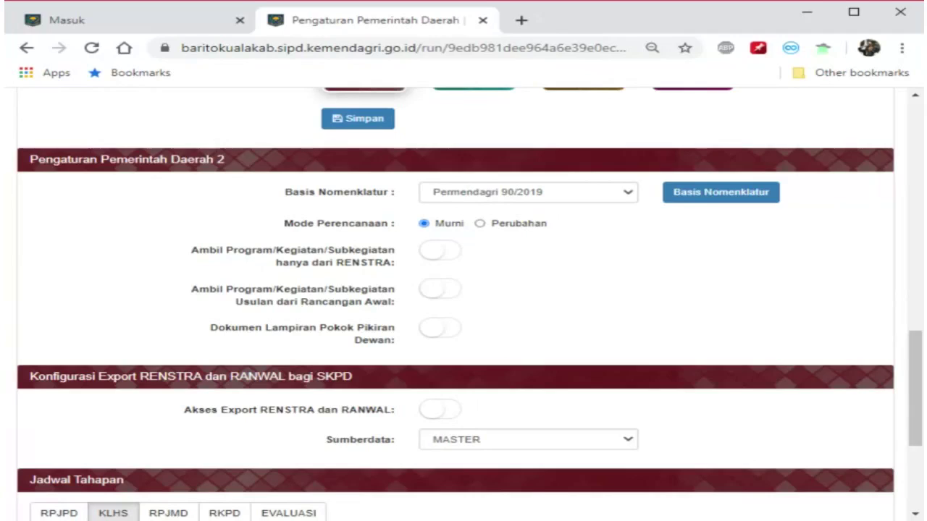
scroll(449, 283, "down", 1)
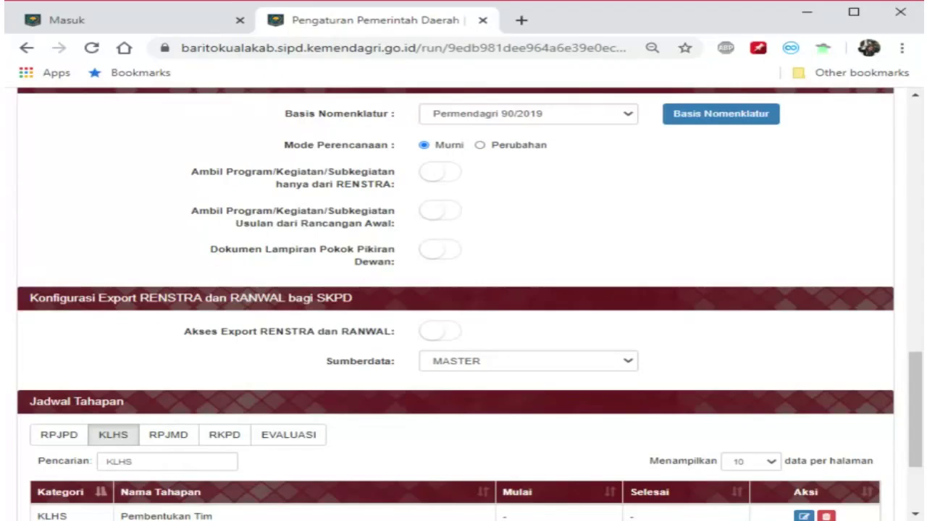
scroll(550, 205, "up", 1)
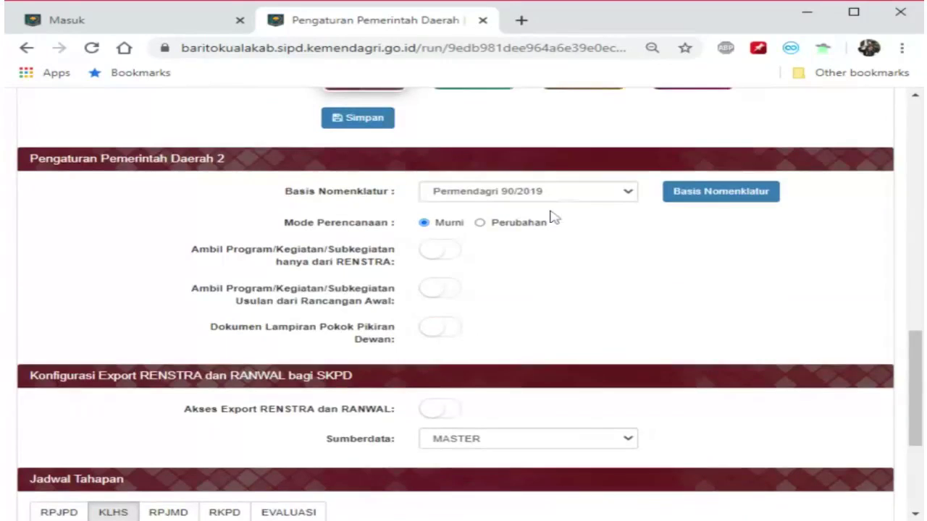
scroll(552, 216, "down", 2)
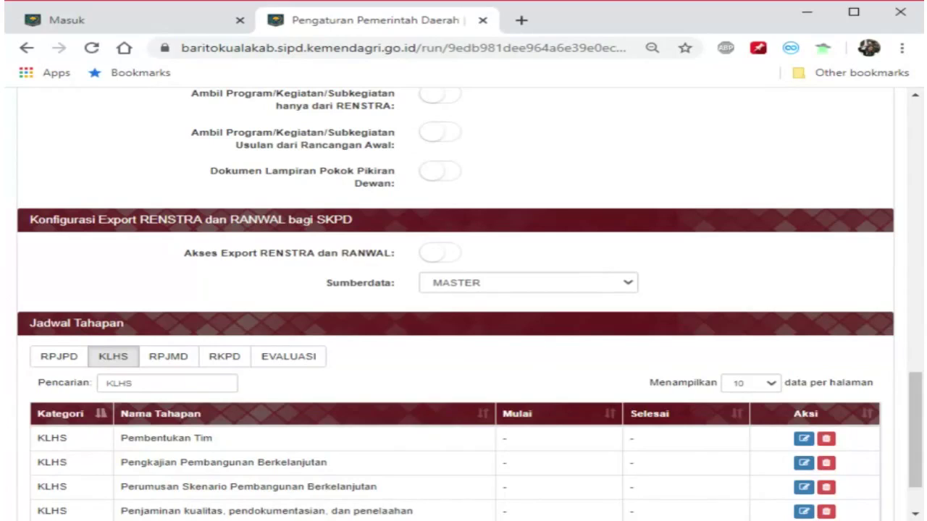
left_click(436, 255)
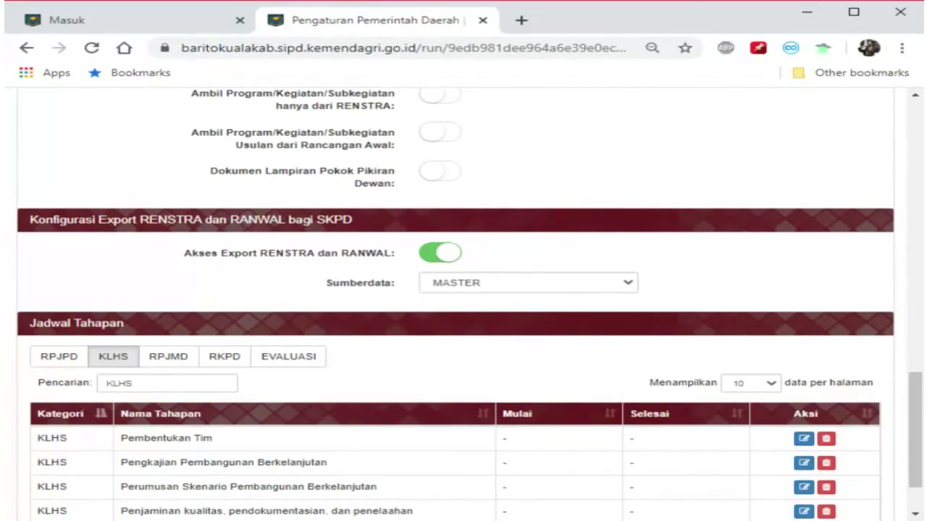
left_click(440, 253)
left_click(636, 286)
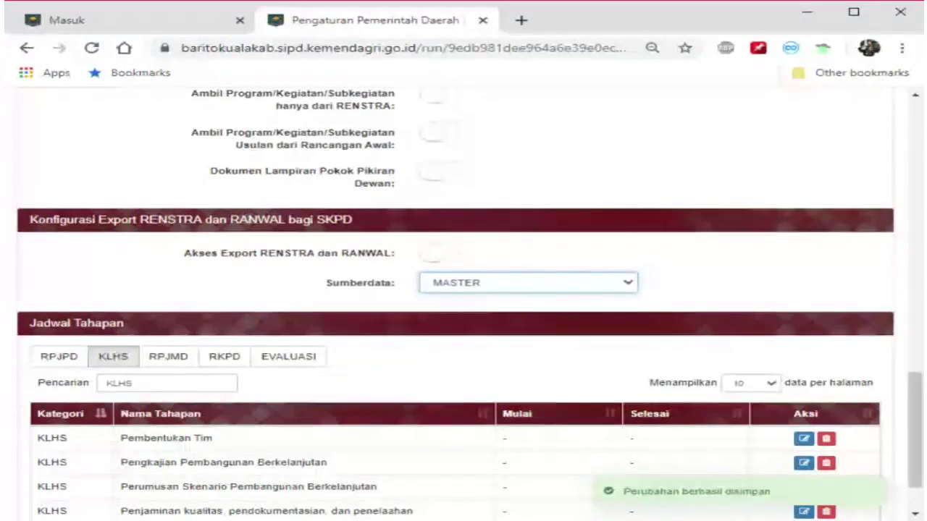
left_click(824, 263)
Examine the Jadwal Tahapan stages by category, from RPJPD, KLHS and RPJMD to EVALUASI and RKPD, with their start and end dates.
scroll(823, 263, "down", 1)
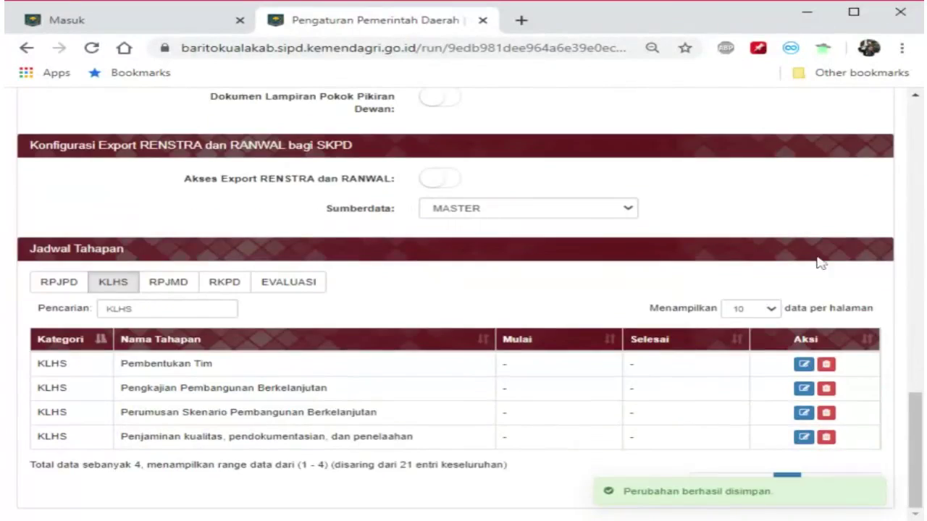
left_click(59, 284)
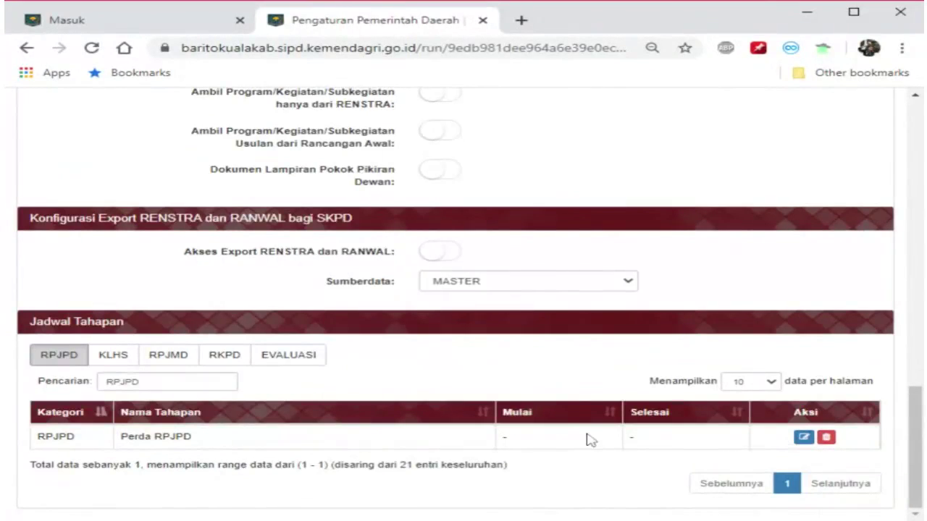
left_click(120, 366)
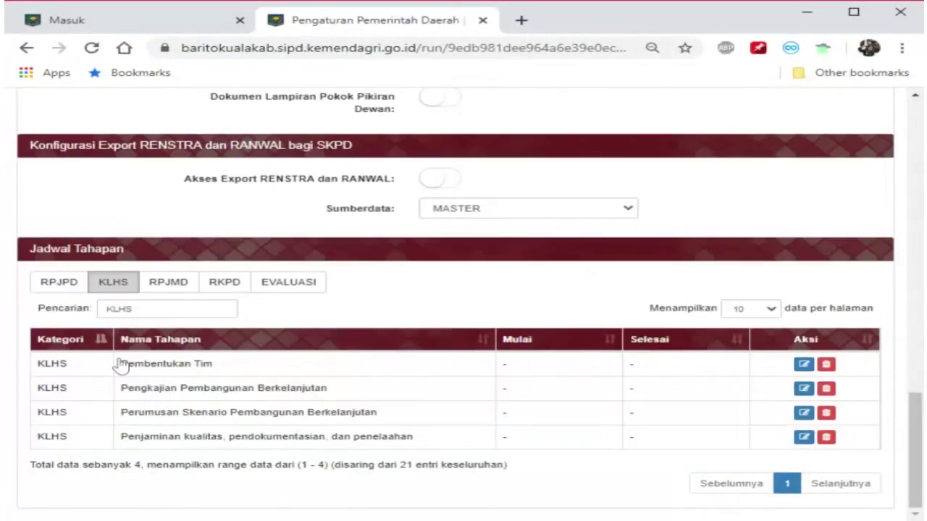
left_click(158, 291)
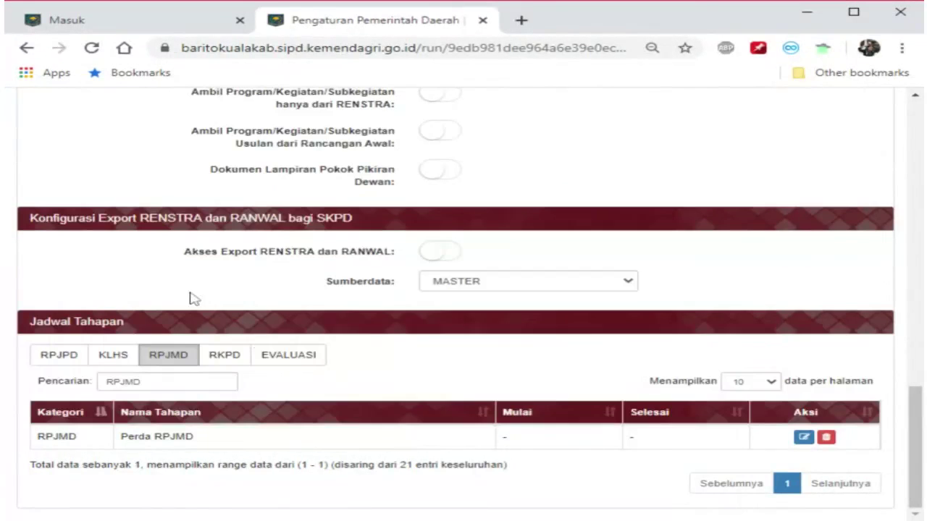
left_click(227, 357)
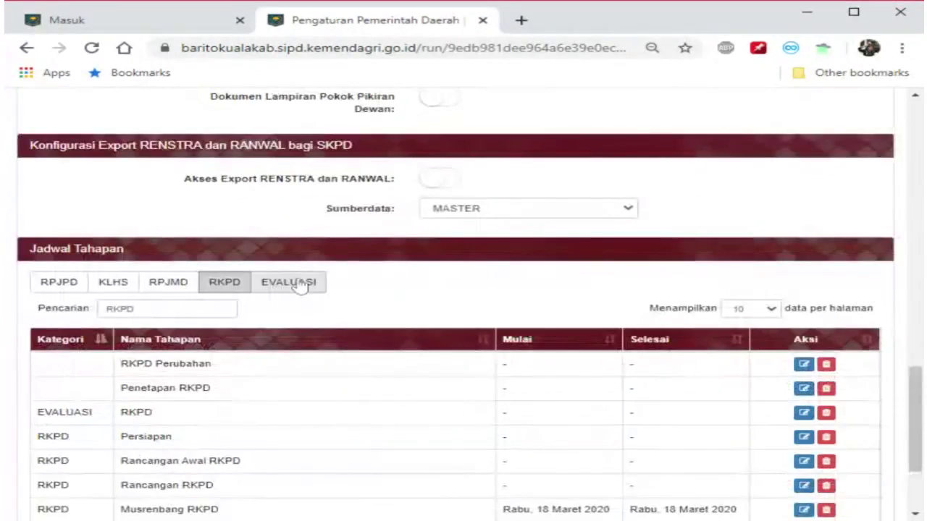
left_click(300, 283)
left_click(236, 362)
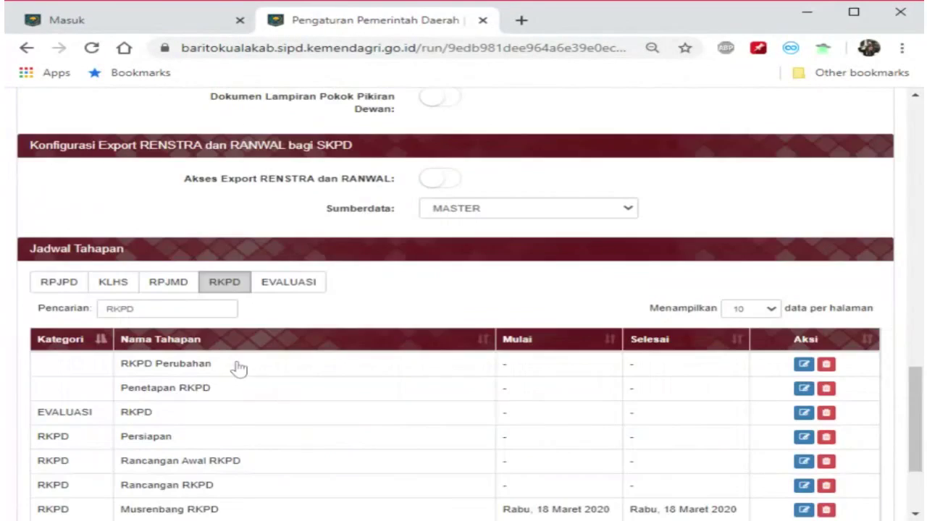
scroll(549, 338, "down", 1)
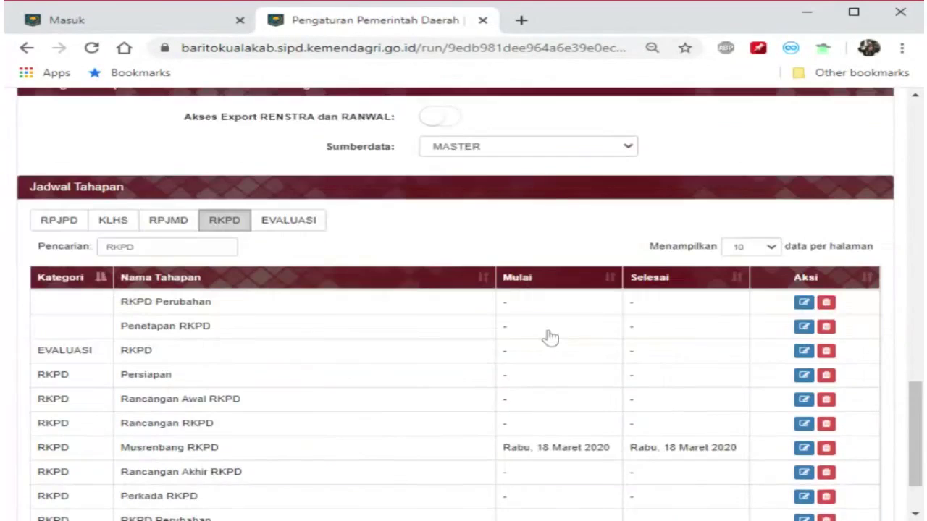
scroll(549, 338, "down", 1)
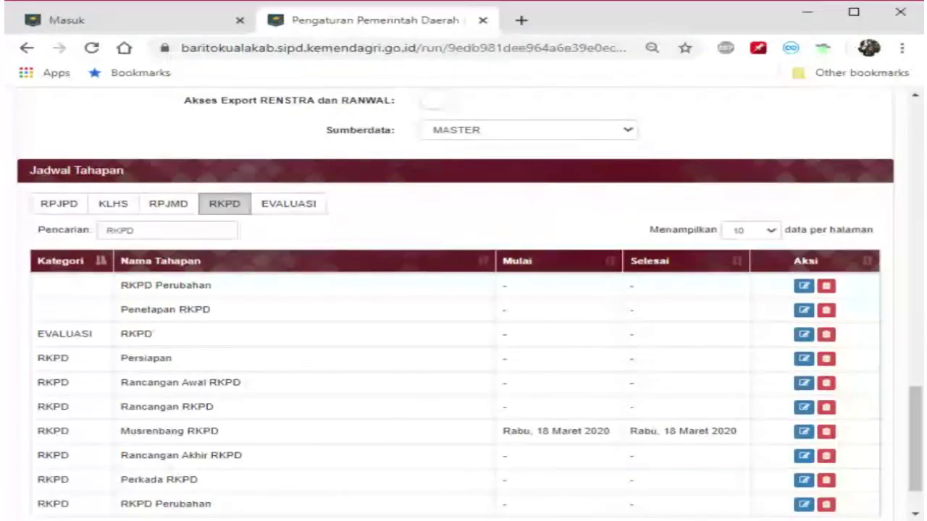
scroll(569, 303, "down", 2)
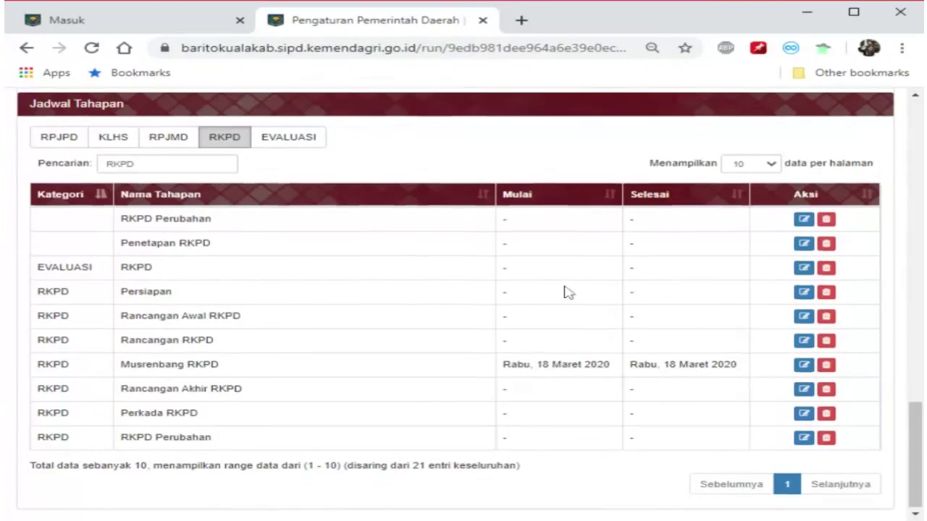
Open Pengaturan Bidang Urusan and display the list based on Permendagri 13 Tahun 2006.
scroll(565, 292, "up", 7)
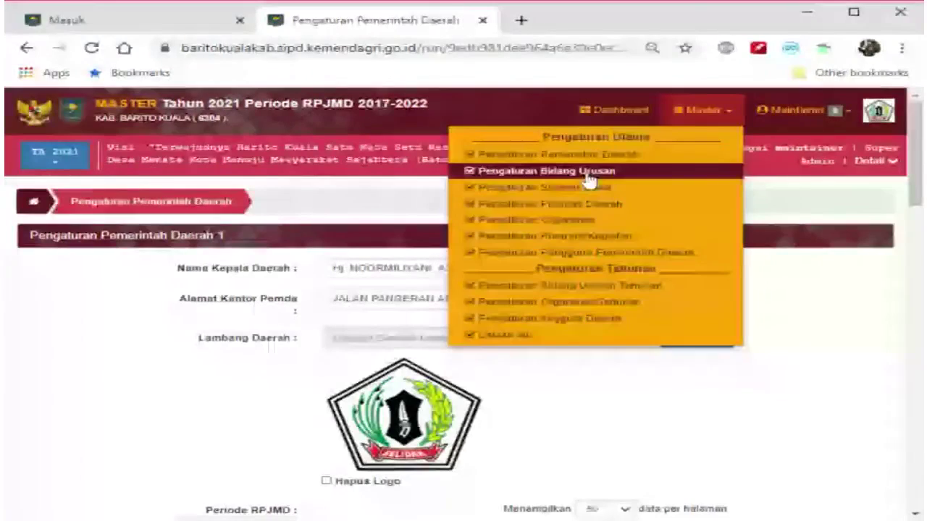
left_click(588, 180)
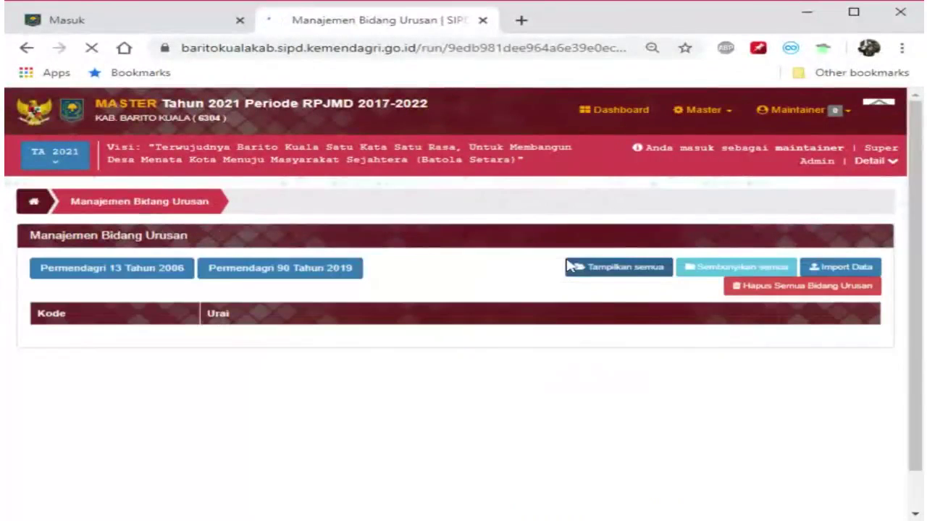
scroll(428, 184, "down", 2)
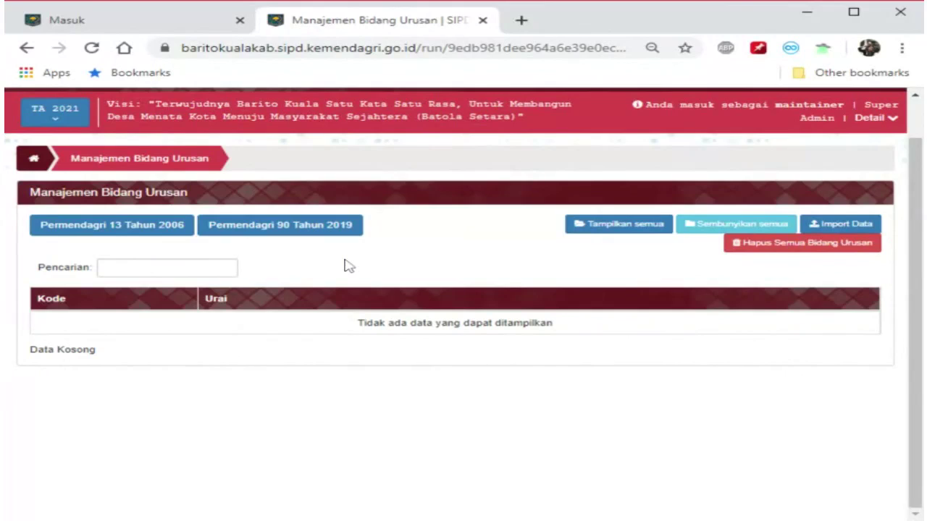
left_click(139, 224)
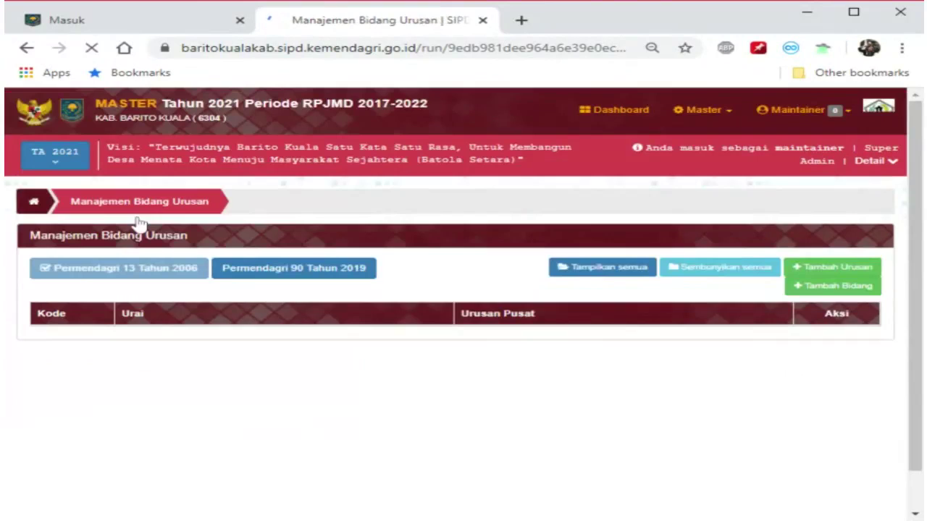
Look at the Tambah Urusan and Tambah Bidang forms and close each one without saving.
left_click(860, 272)
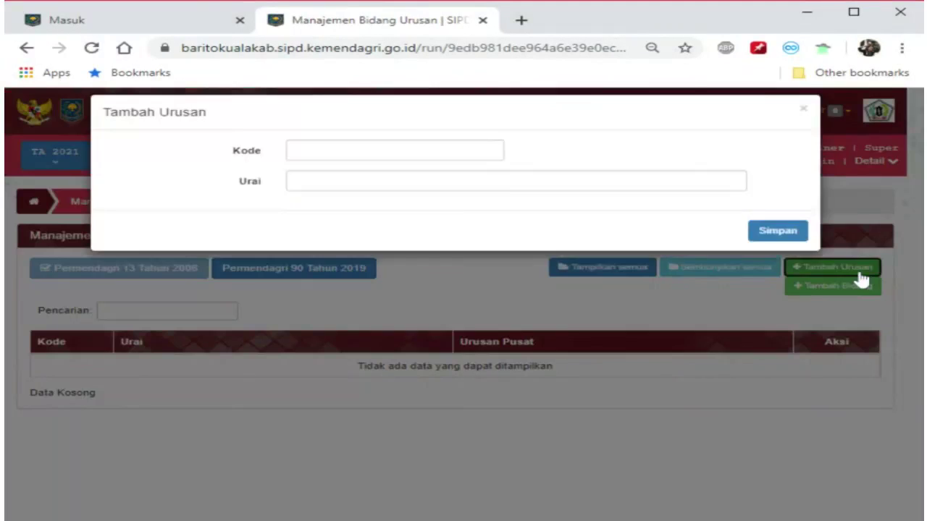
left_click(803, 117)
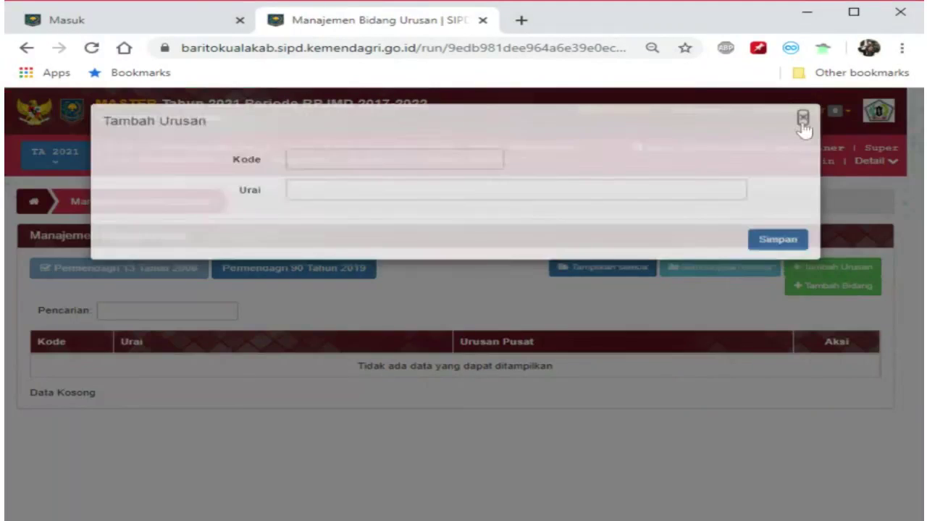
left_click(834, 285)
left_click(802, 123)
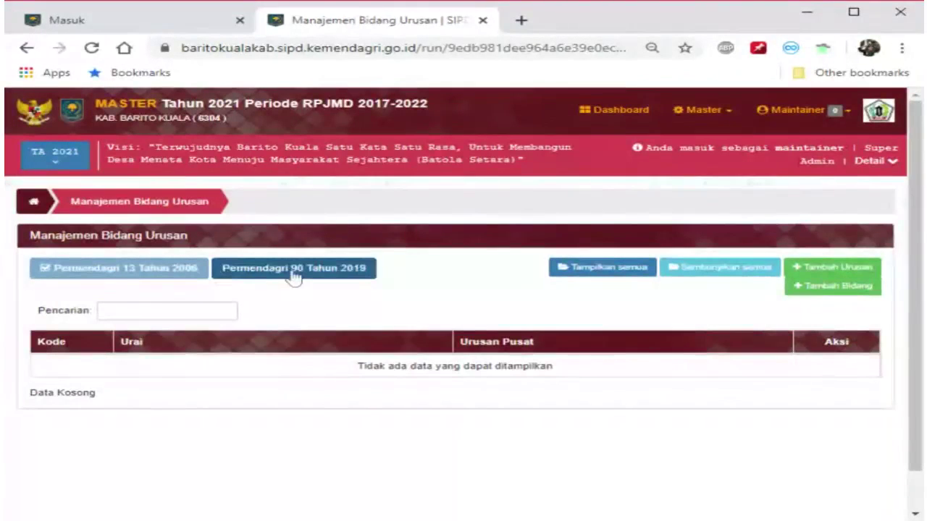
Compare the Permendagri 90 Tahun 2019 and Permendagri 13 Tahun 2006 versions of Bidang Urusan, ending on Permendagri 90 Tahun 2019.
left_click(294, 275)
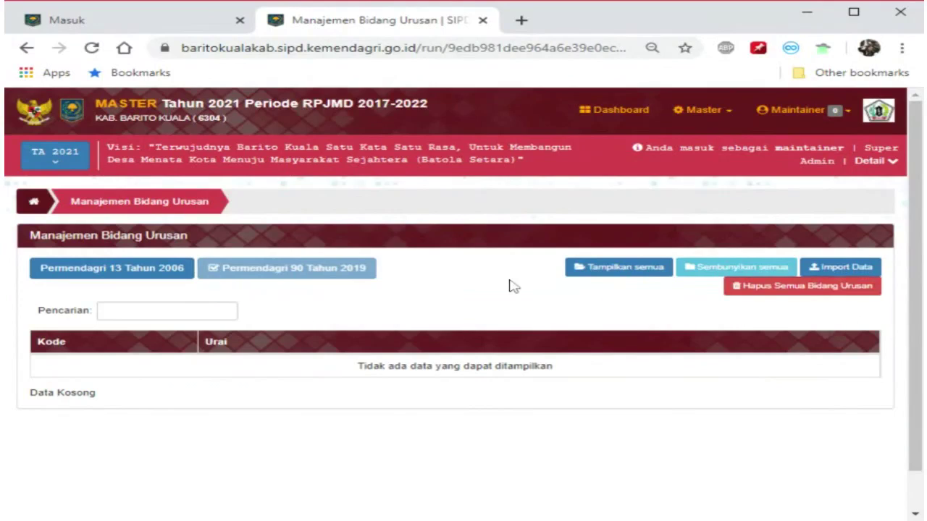
left_click(101, 269)
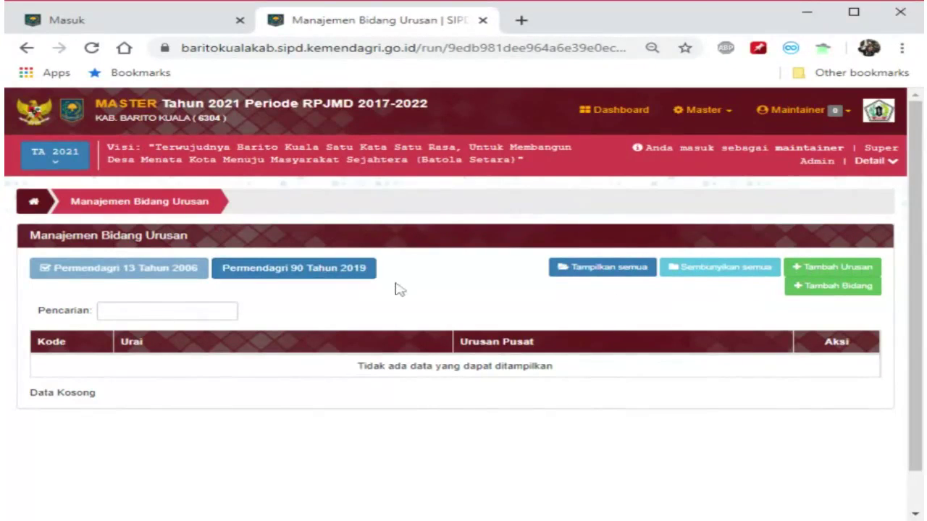
left_click(325, 278)
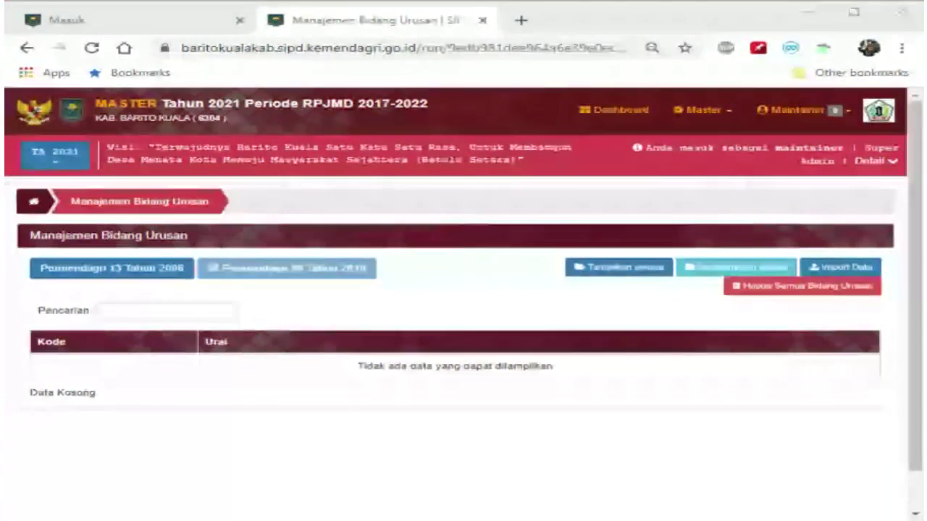
left_click(419, 308)
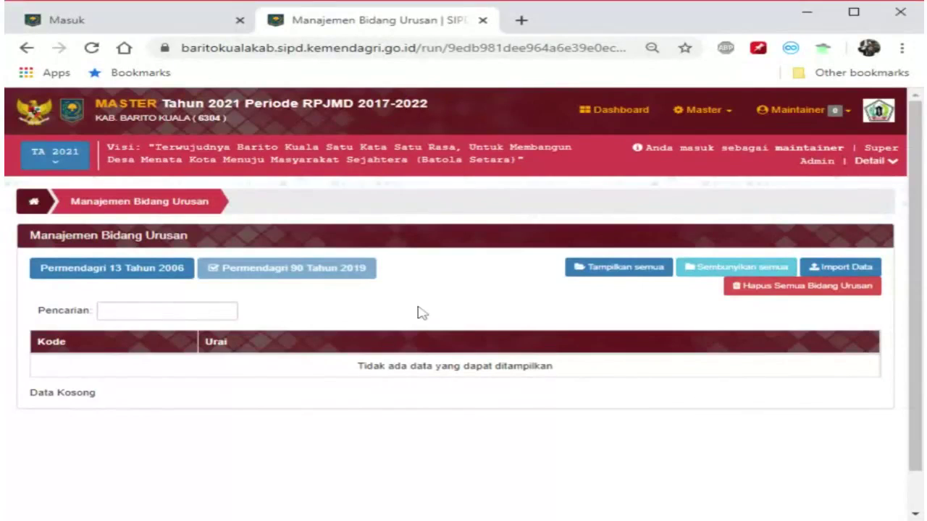
Display the Permendagri 13 Tahun 2006 list, fill in a new urusan with kode 1 and urai Wajib Pelayanan Dasar, and close the form without saving.
left_click(152, 268)
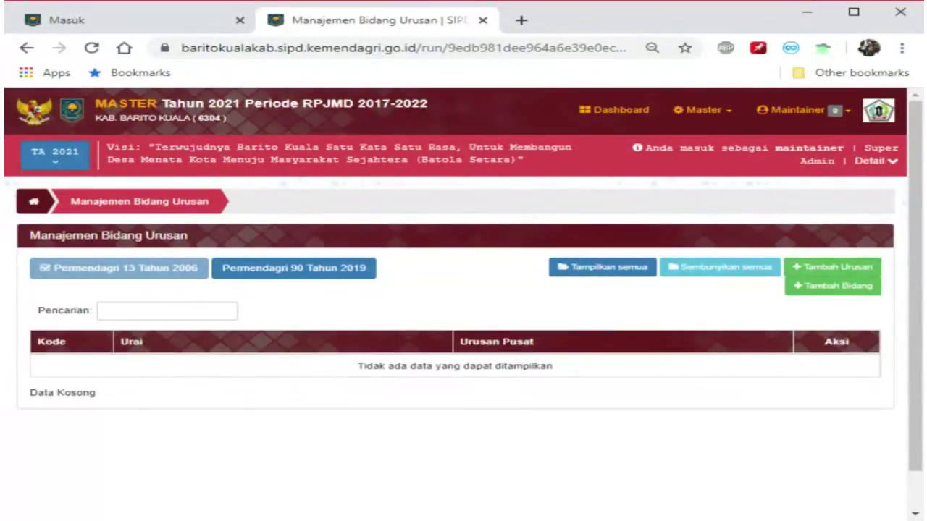
left_click(822, 265)
type("1")
key("Tab")
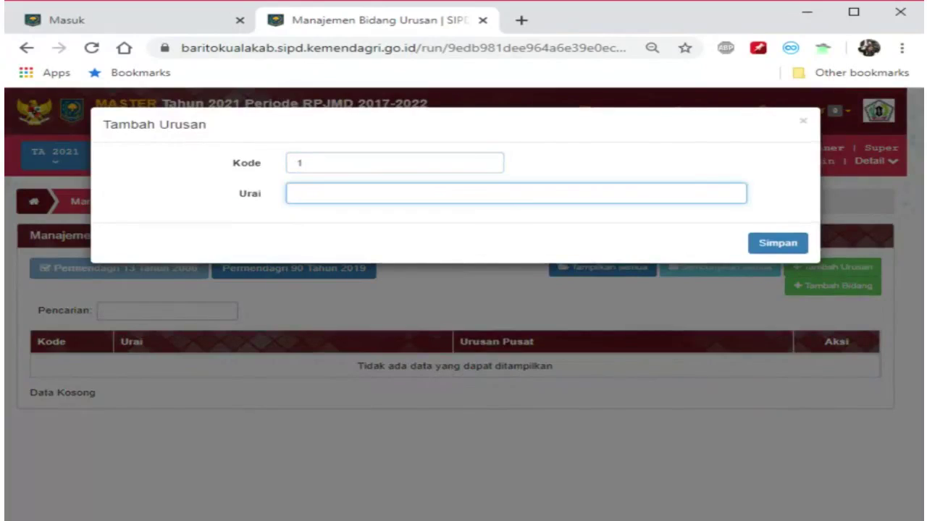
type("Wajib Pelayanan Dasar")
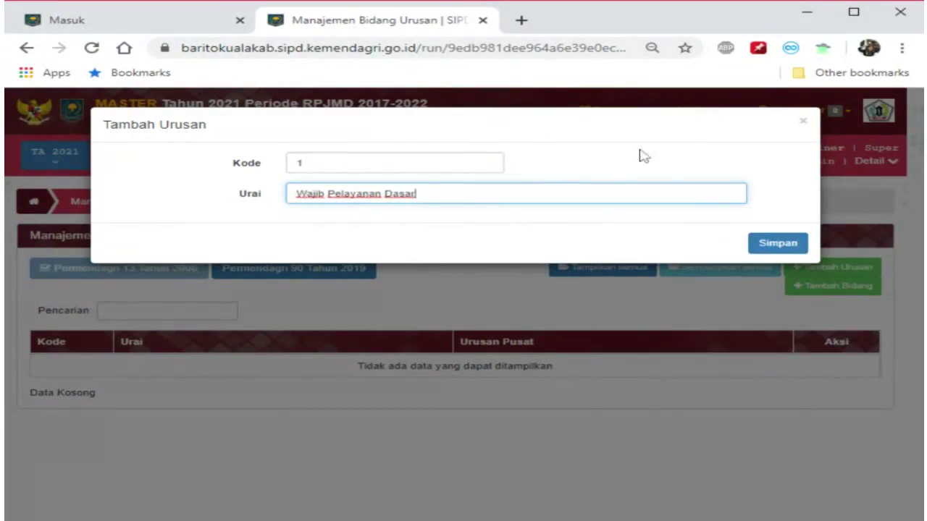
left_click(802, 122)
Try to open nusantarakab.kotakpasir.dev/sipd_nusantara in a new browser tab, retry the same address, and close the tab.
left_click(521, 21)
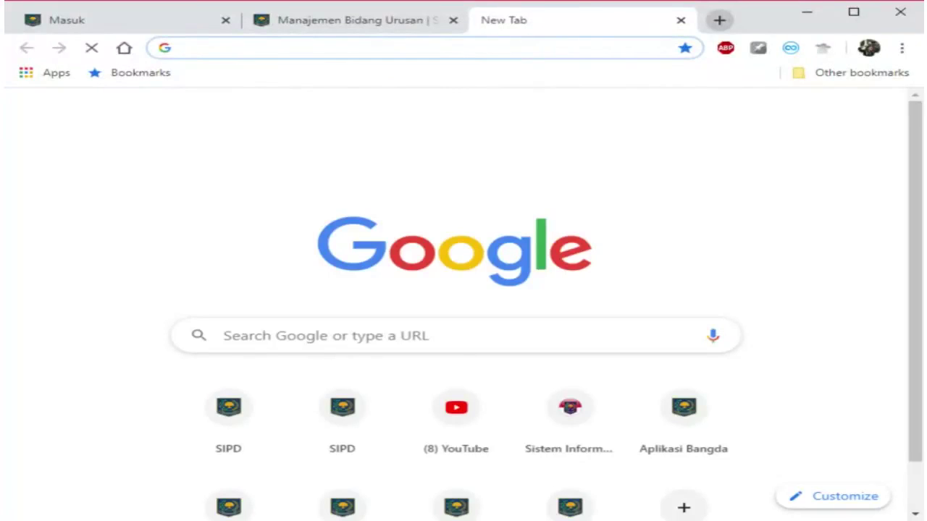
type("n")
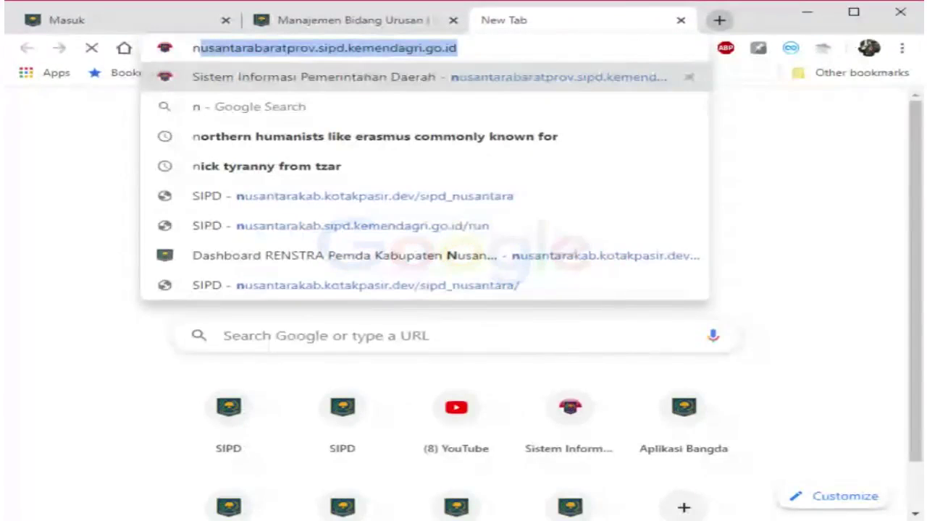
type("usantarakab")
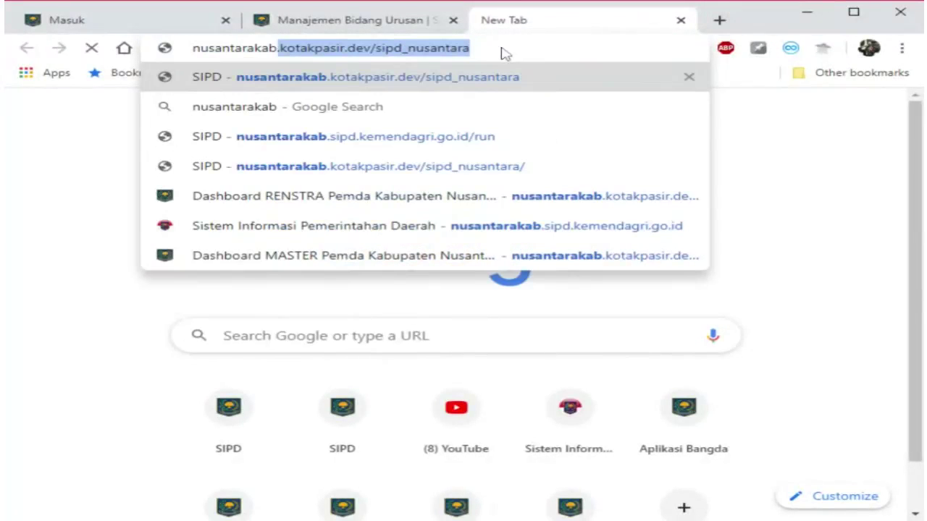
key("Return")
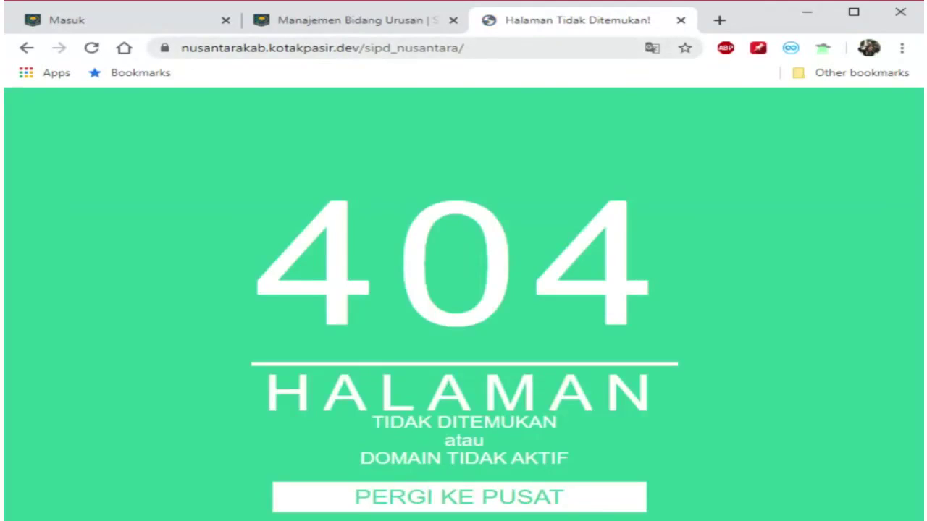
left_click(270, 48)
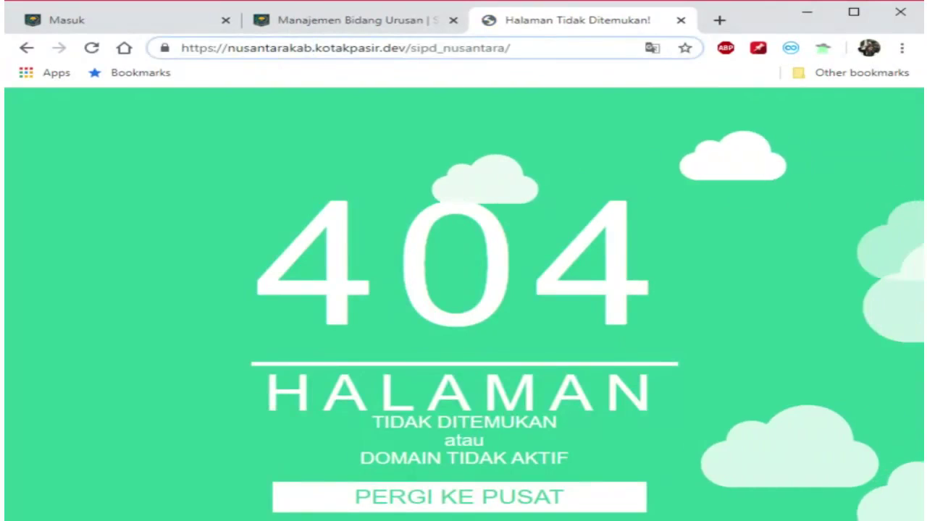
key("BackSpace")
key("BackSpace")
key("BackSpace")
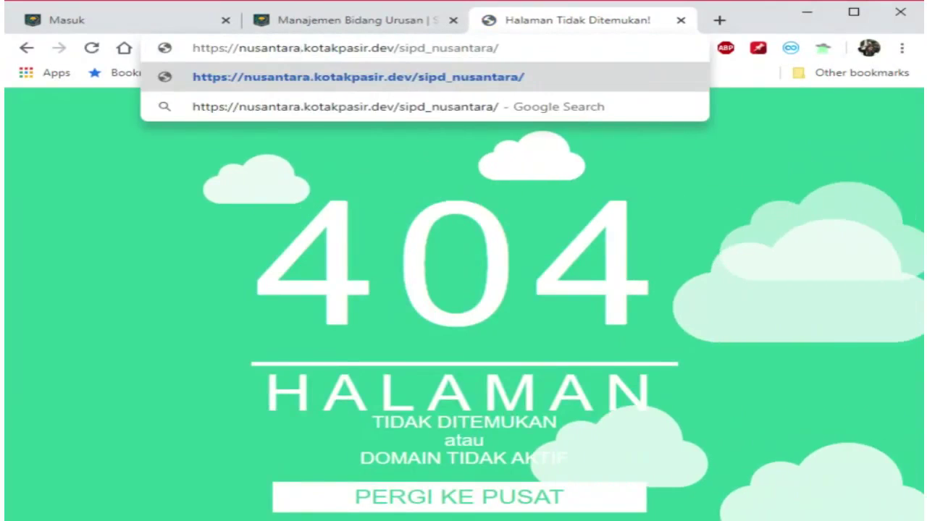
type("kab")
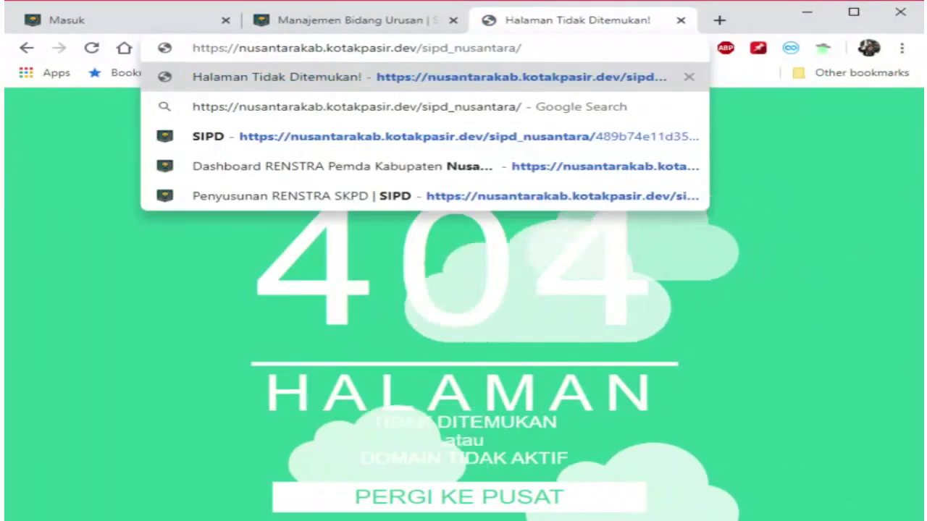
key("Return")
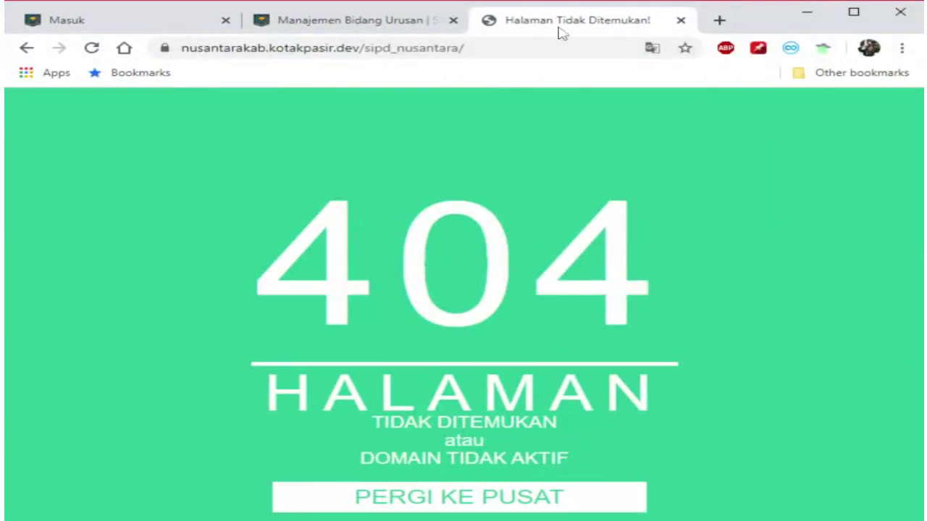
key("ctrl+l")
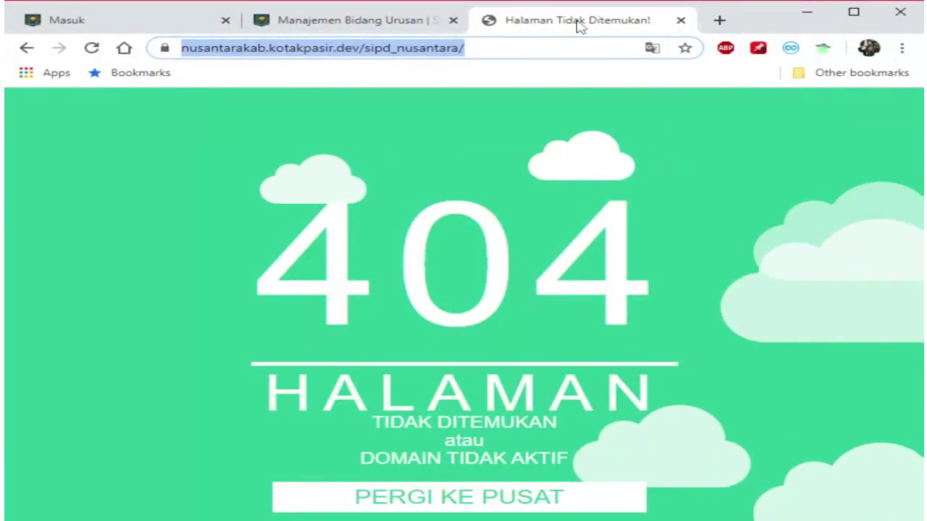
left_click(681, 20)
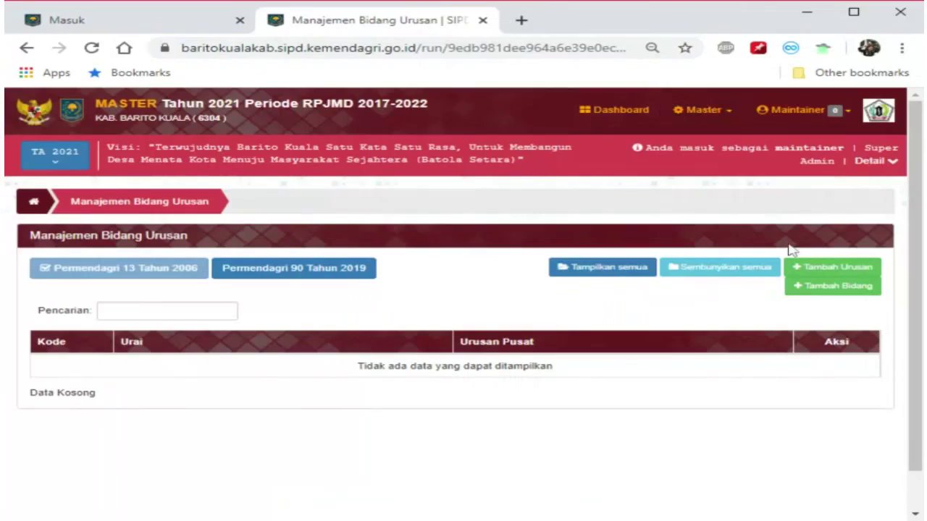
Add an urusan with kode 1 and urai wajib pelayanan dasar to the Permendagri 13 Tahun 2006 list and save it.
left_click(826, 269)
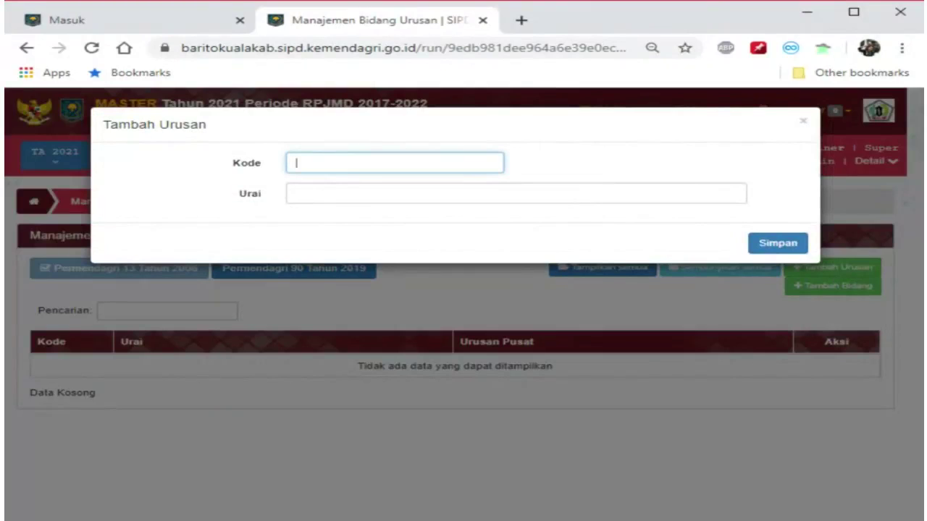
type("1")
key("Tab")
type("wajib pelayanan dasar")
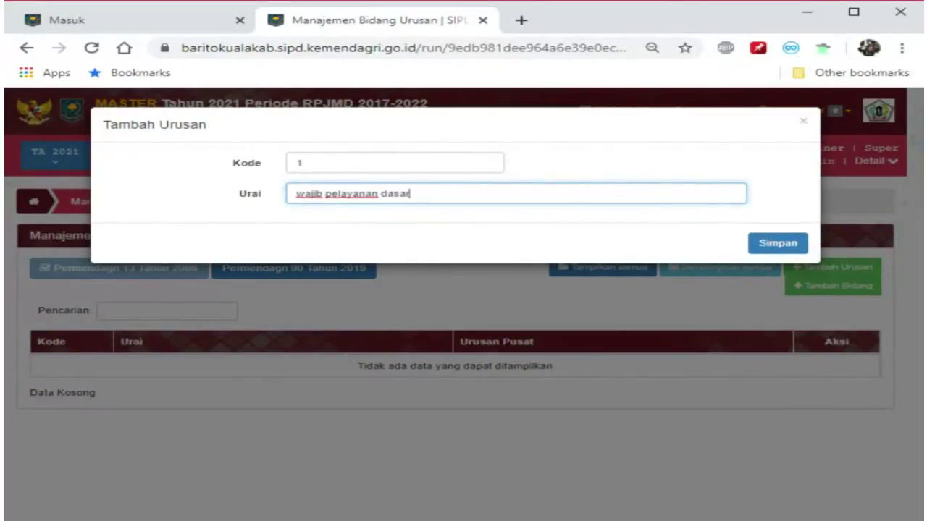
left_click(770, 245)
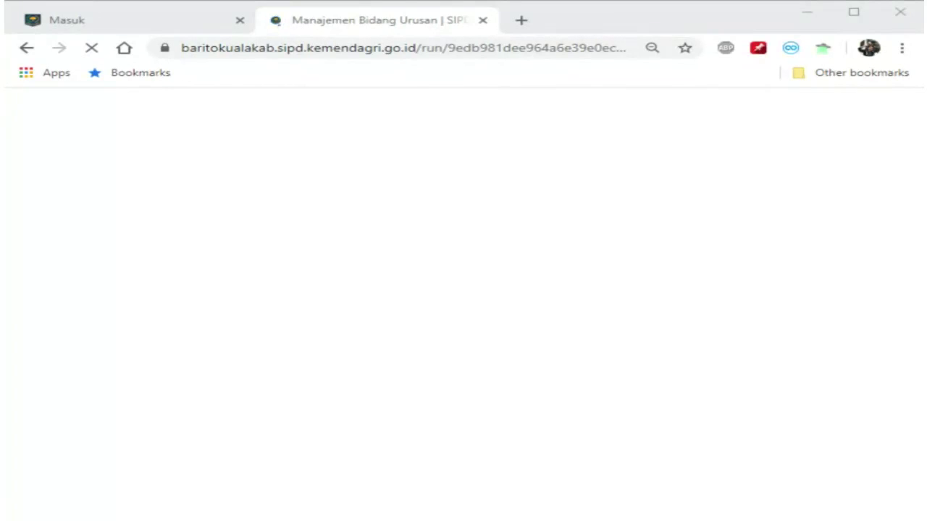
left_click(435, 48)
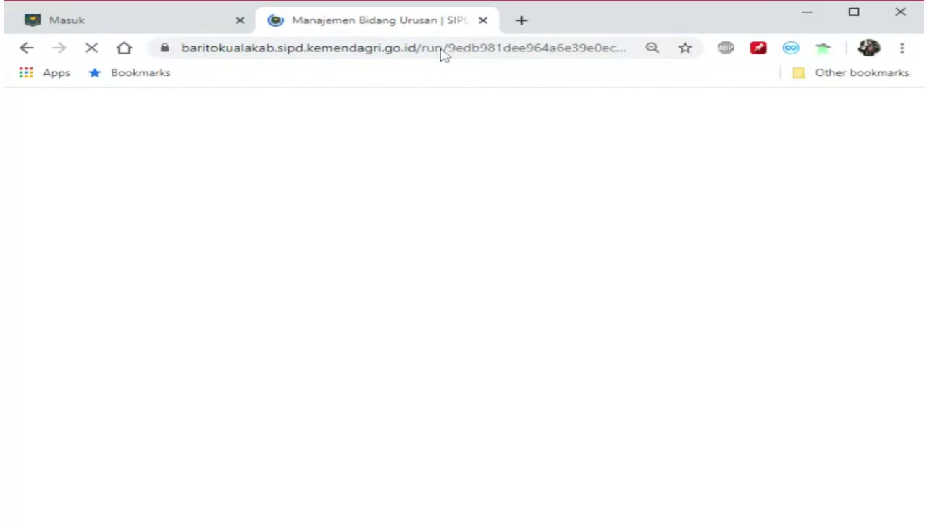
left_click(547, 1)
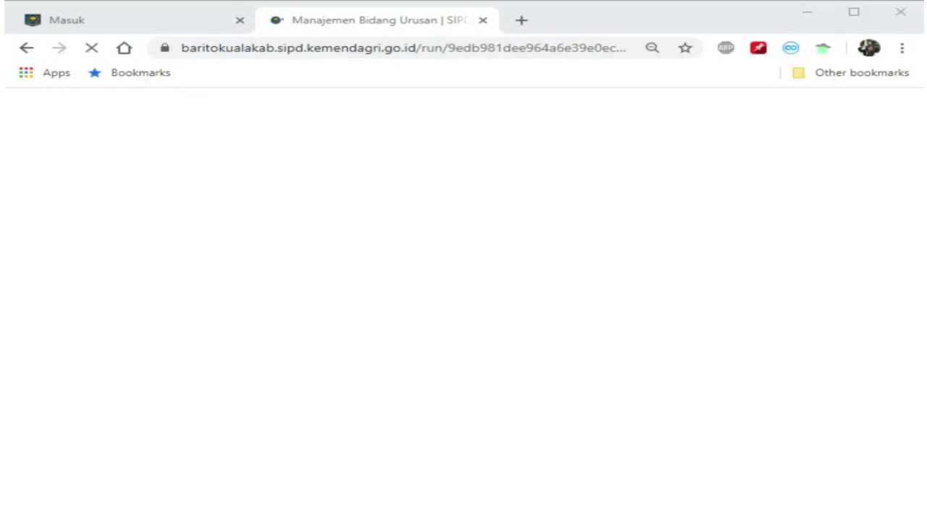
Open Manajemen Bidang Urusan through Administrasi Sistem on nusantarabaratprov.sipd.kemendagri.go.id/run2/ in a new browser tab.
left_click(520, 22)
type("https://nusantarabaratprov.sipd.kemendagri.go.id/run2/")
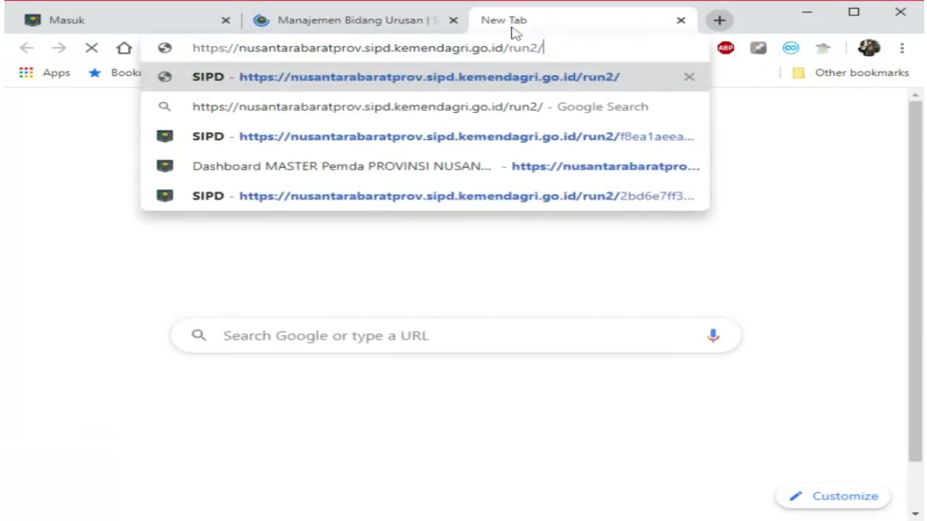
key("Return")
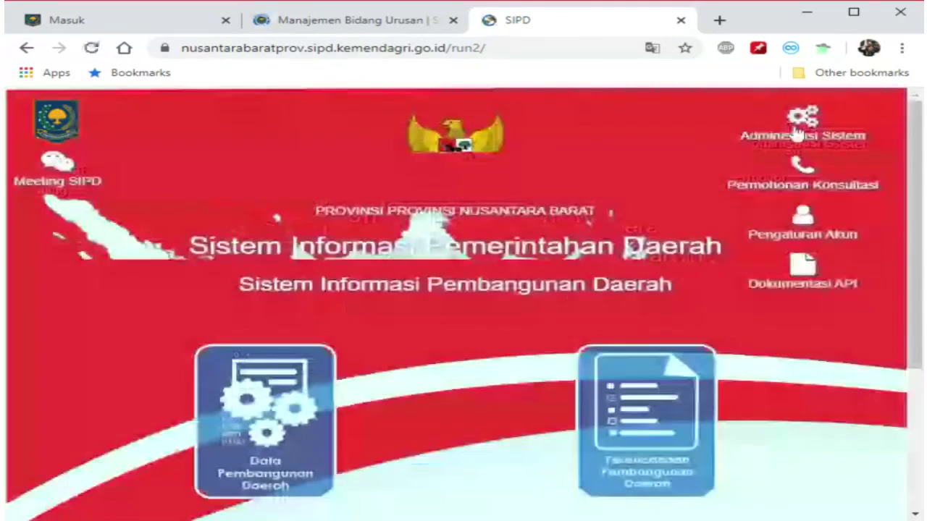
left_click(800, 129)
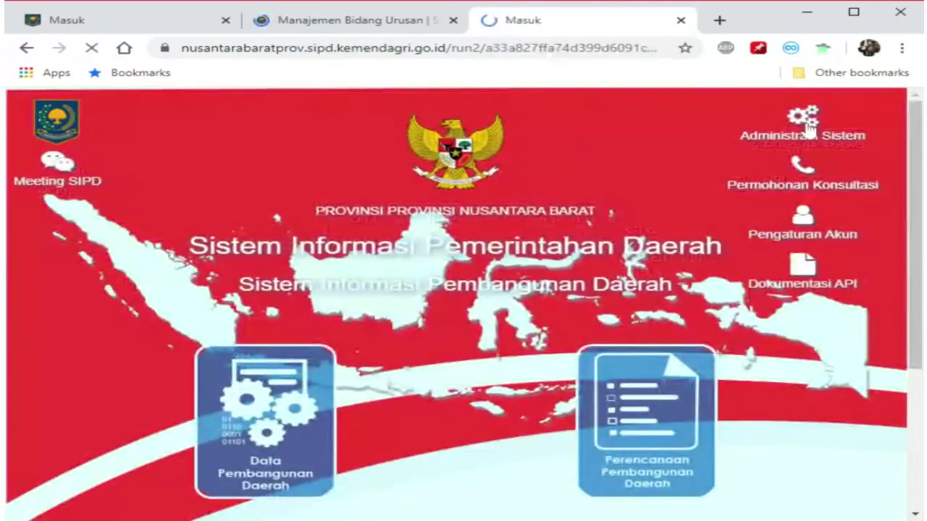
scroll(665, 188, "down", 5)
left_click(413, 373)
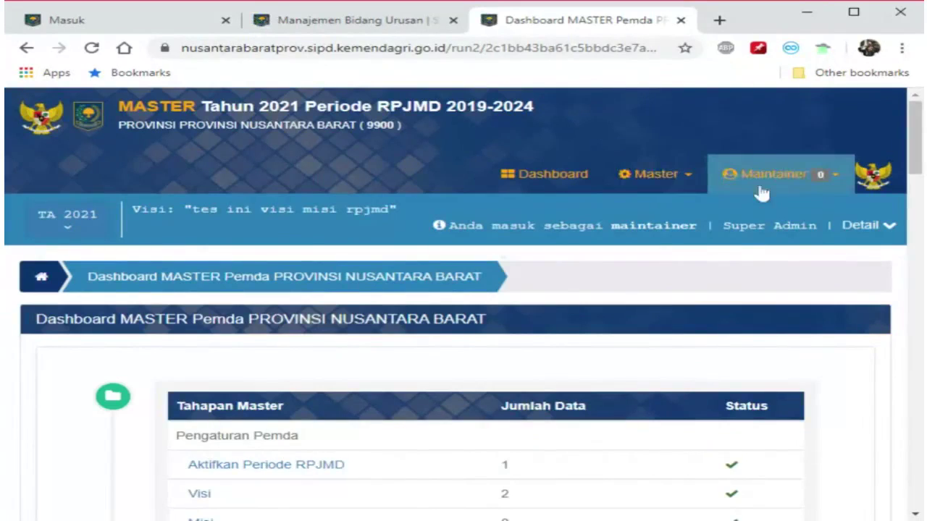
left_click(684, 183)
left_click(534, 254)
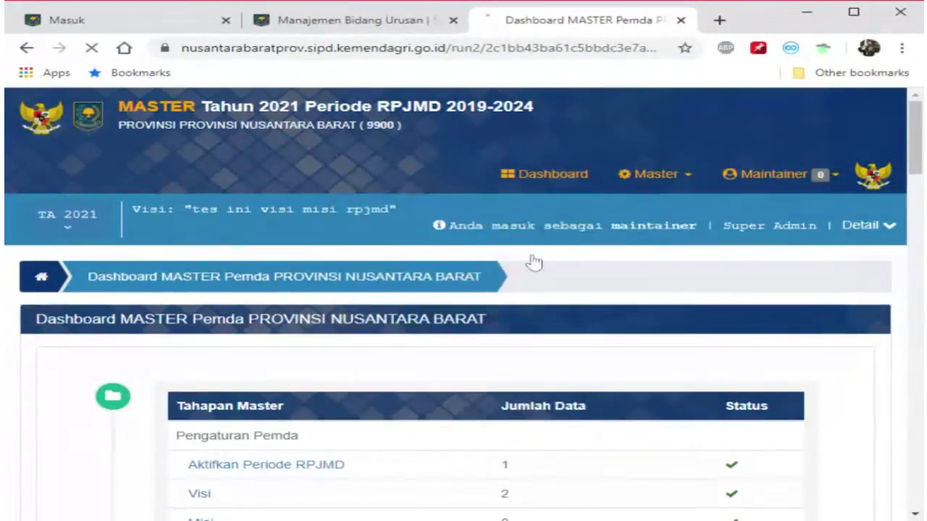
Delete the urusan wajib pelayanan dasar from the Kab. Barito Kuala list and confirm the deletion.
left_click(406, 20)
left_click(849, 368)
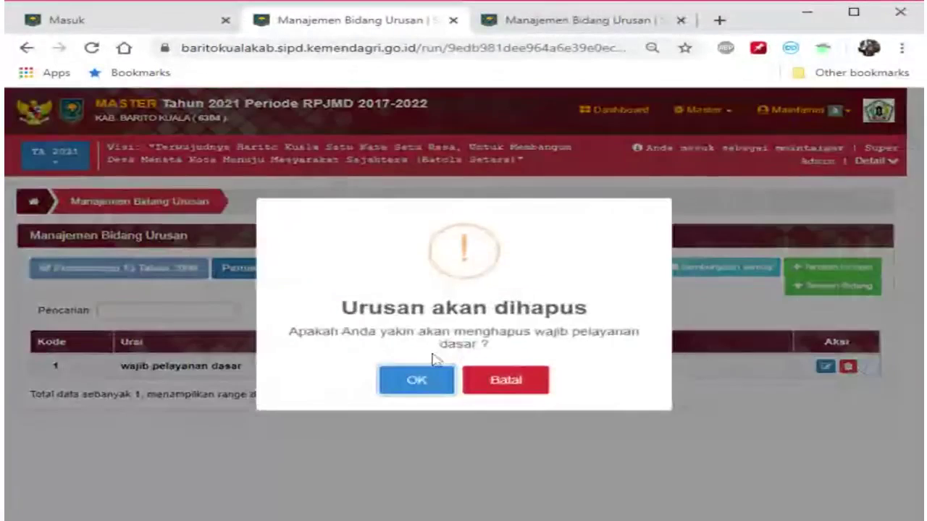
left_click(424, 368)
Examine the Provinsi Nusantara Barat urusan list and expand urusan 1, Urusan Pemerintahan Wajib Yang Berkaitan Dengan Pelayanan Dasar, to see its bidang.
left_click(572, 20)
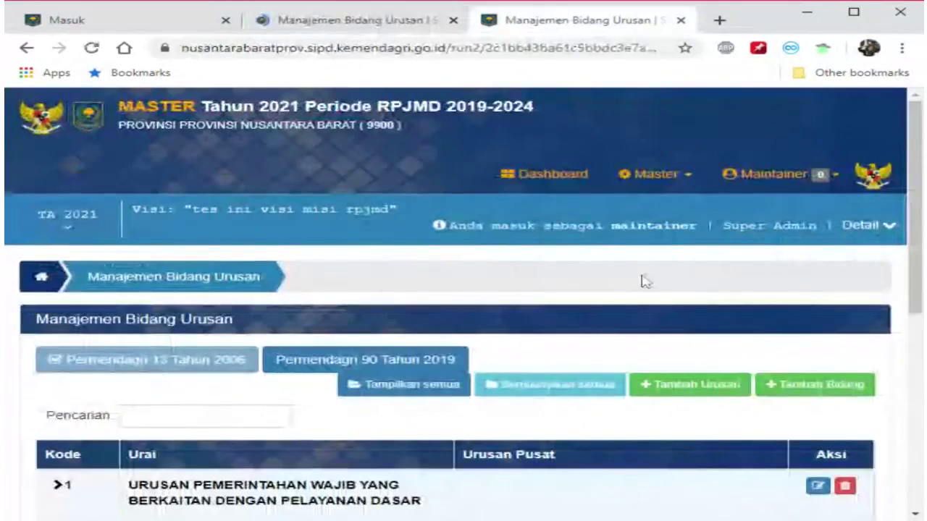
scroll(642, 279, "down", 1)
scroll(516, 283, "down", 2)
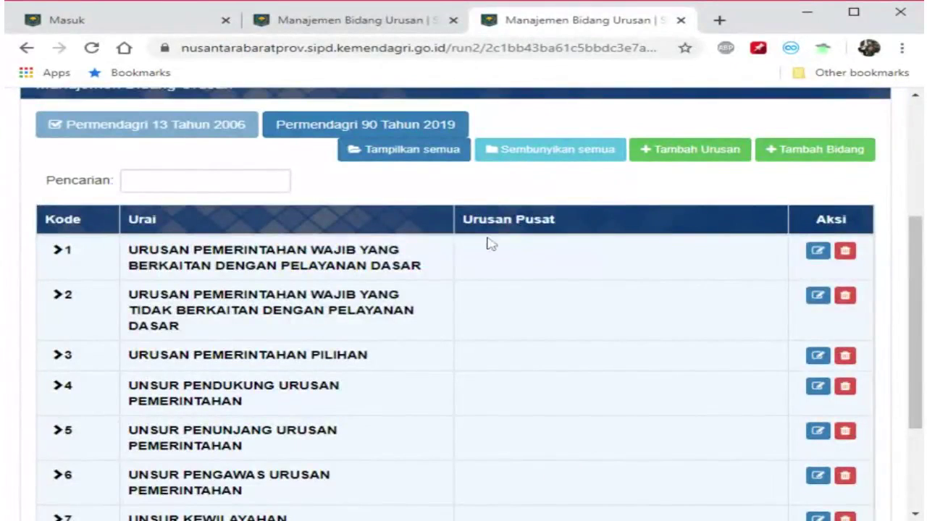
left_click(58, 251)
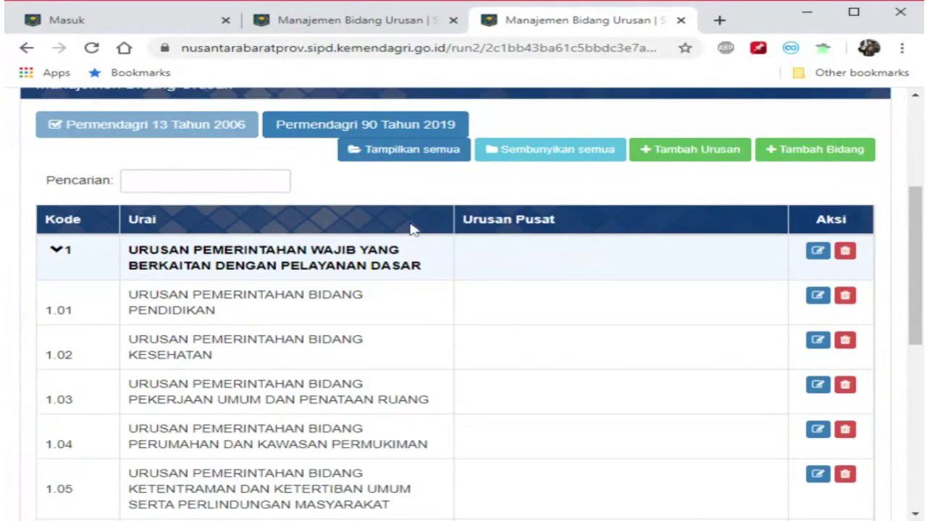
left_click_drag(118, 259, 428, 277)
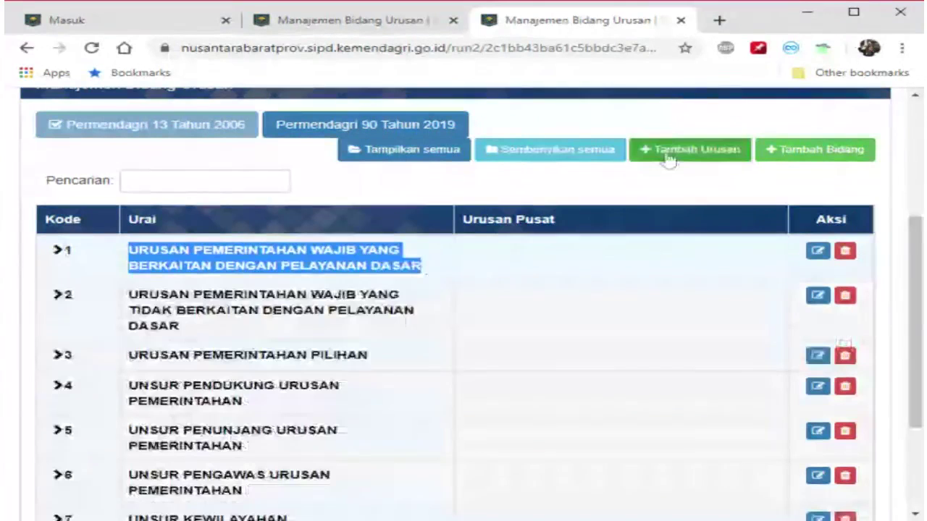
left_click(101, 261)
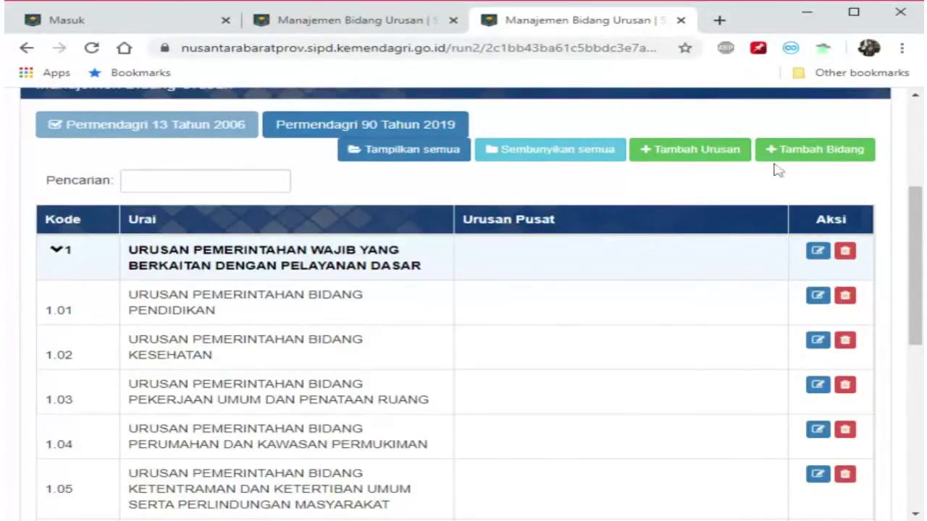
Look at the Tambah Bidang form with urusan 1 selected and the Urai field active, and close it without saving.
left_click(825, 149)
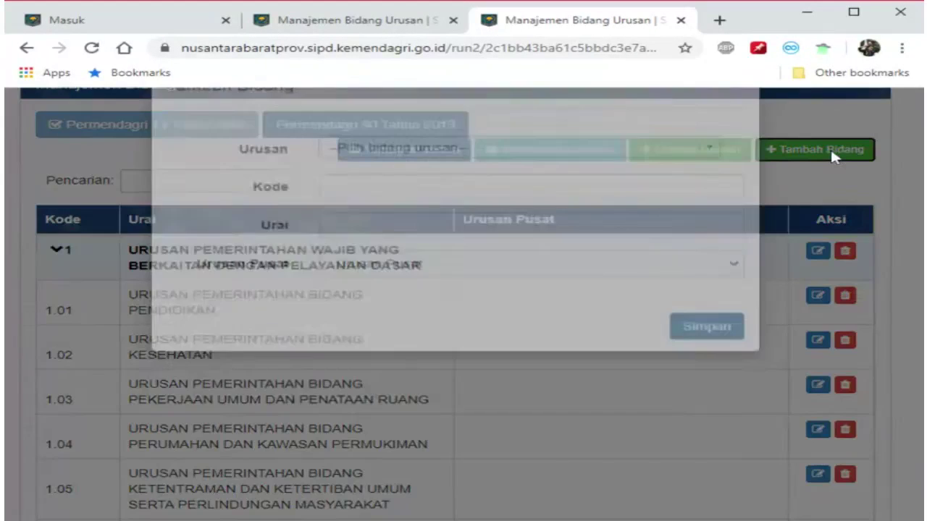
left_click(511, 196)
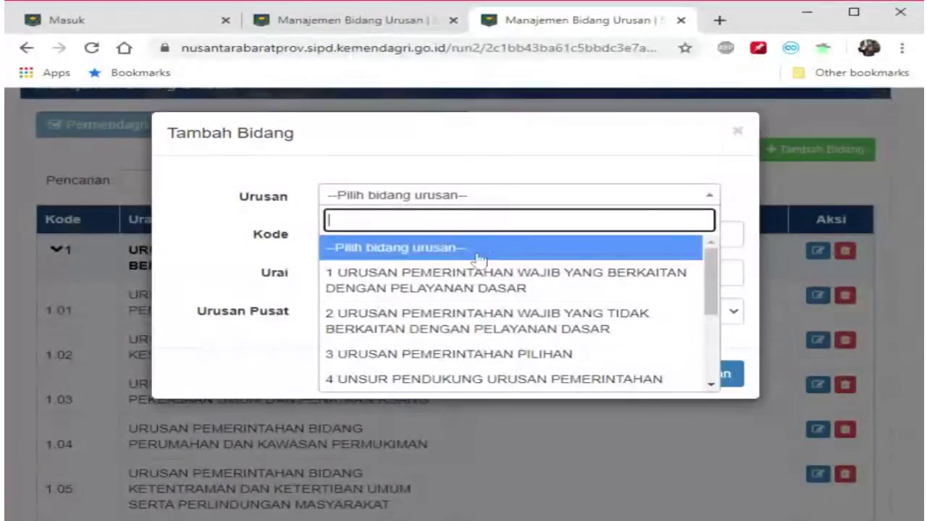
left_click(459, 288)
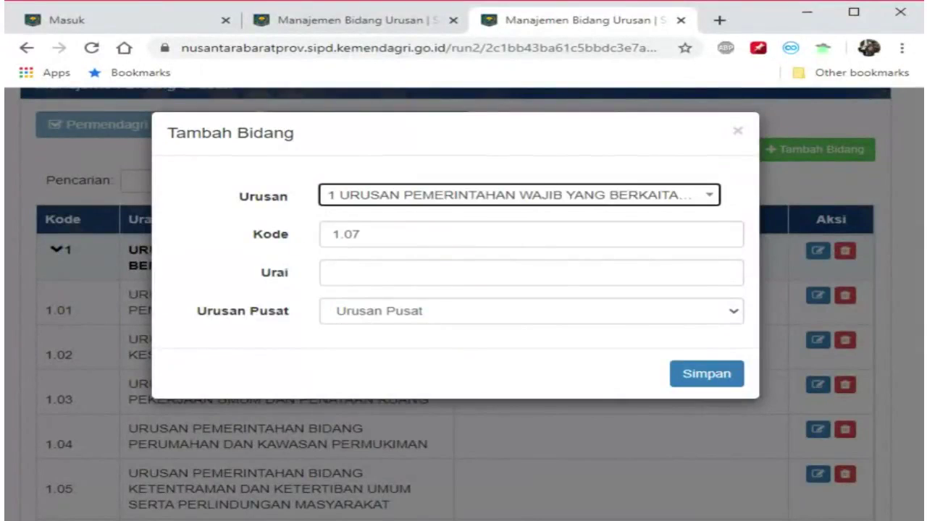
left_click(464, 273)
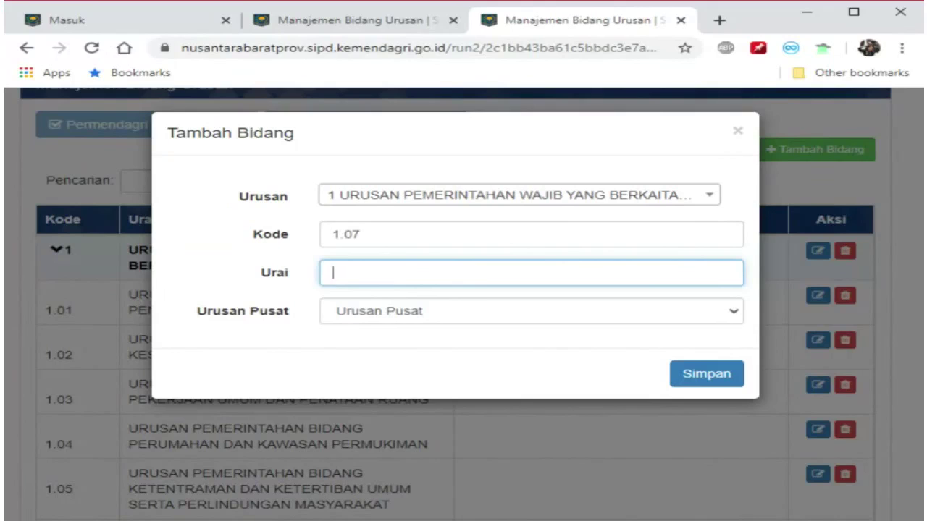
left_click(129, 421)
Expand urusan 2, Urusan Pemerintahan Wajib Yang Tidak Berkaitan Dengan Pelayanan Dasar, to view its bidang.
scroll(129, 420, "down", 1)
scroll(105, 369, "down", 3)
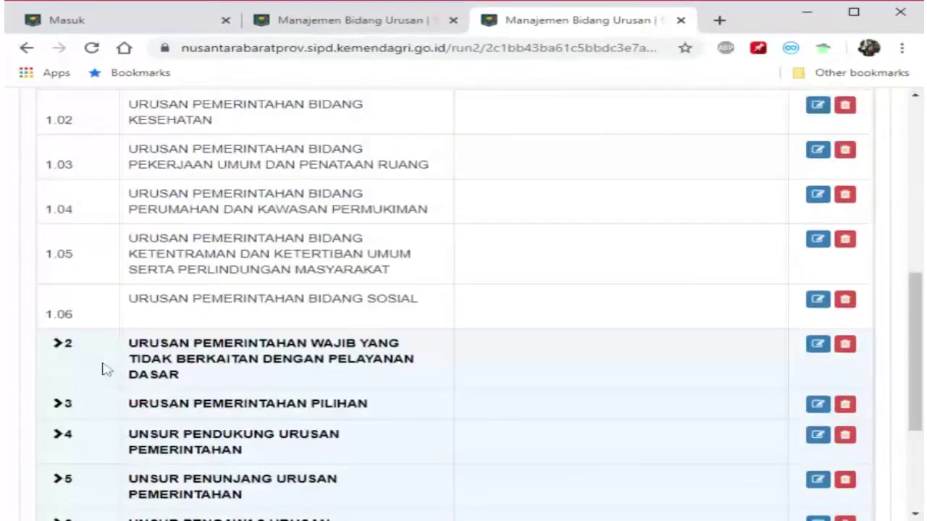
left_click(105, 369)
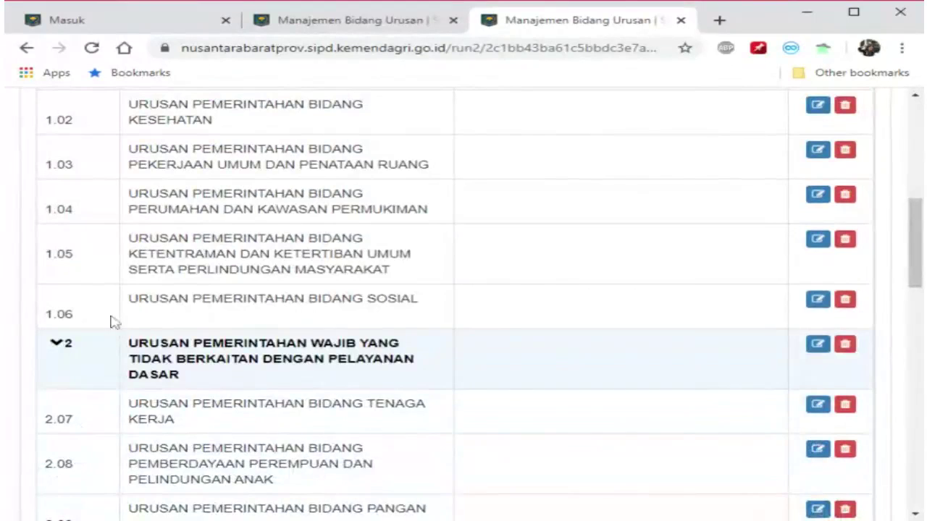
Start adding a bidang under urusan 1, Urusan Pemerintahan Wajib Yang Berkaitan Dengan Pelayanan Dasar.
scroll(612, 341, "up", 3)
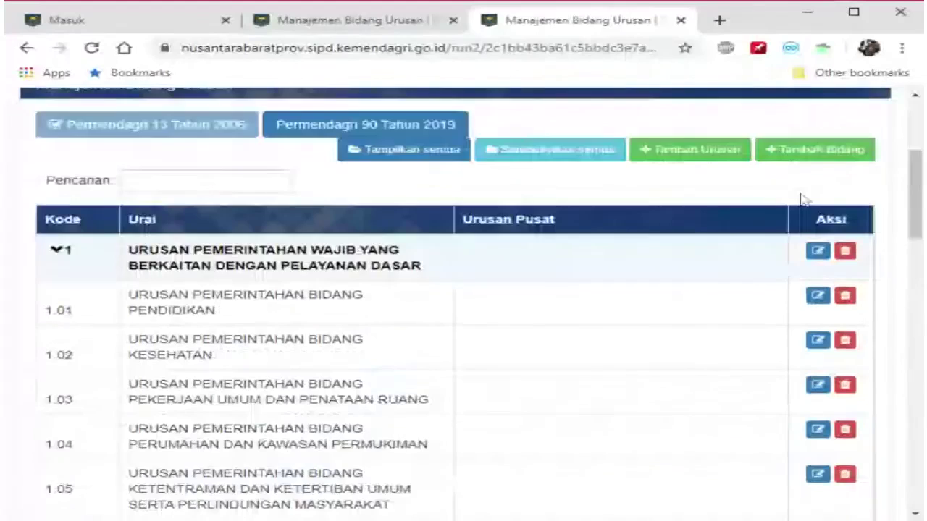
left_click(819, 150)
left_click(410, 196)
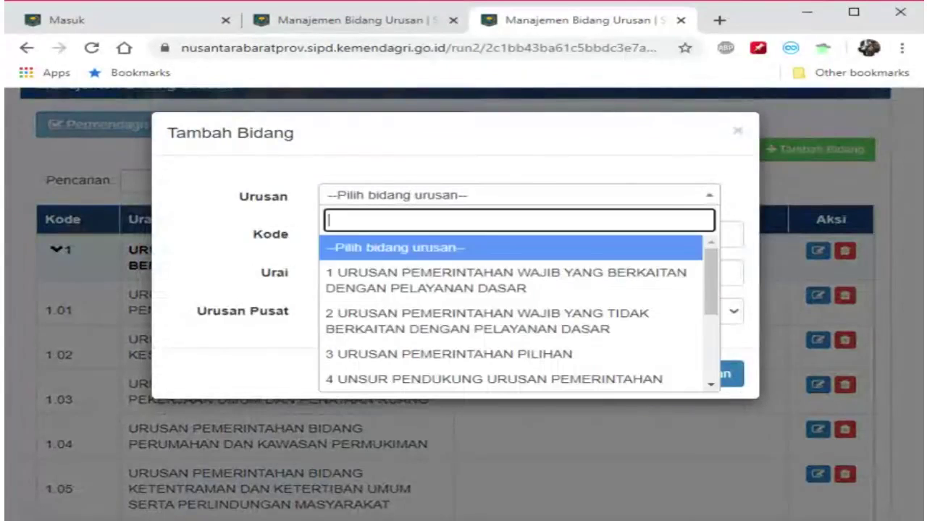
left_click(409, 295)
left_click(409, 274)
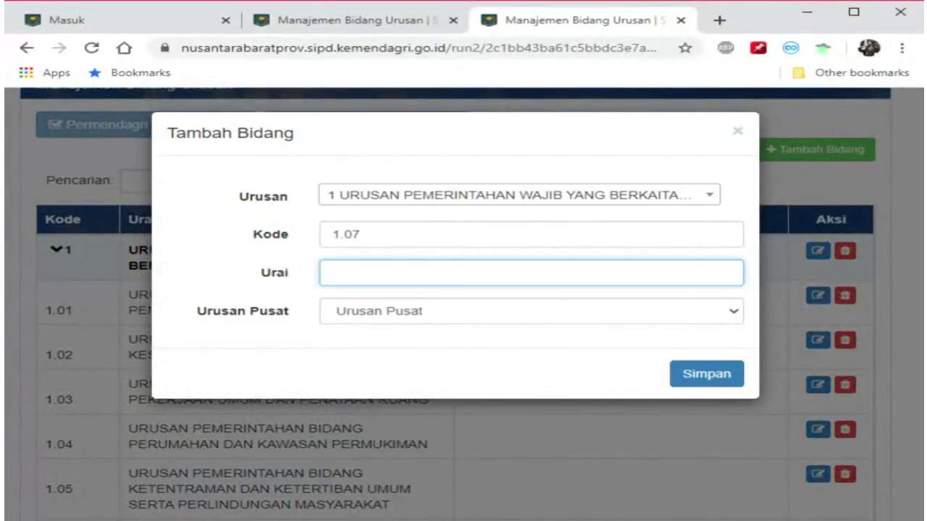
Enter Urusan Pemerintahan Bidang Tenaga Kerja as the Urai of the new bidang.
type("Urusan b")
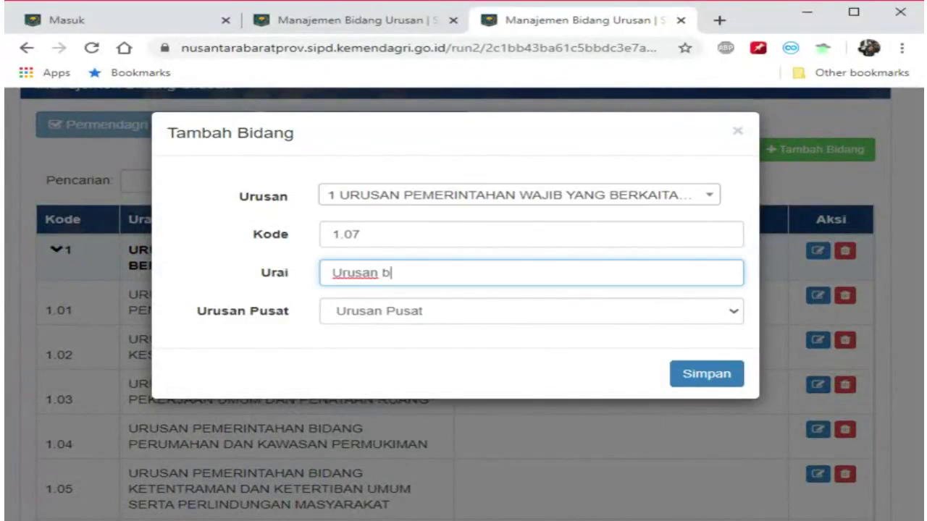
type("indang")
key("ctrl+a")
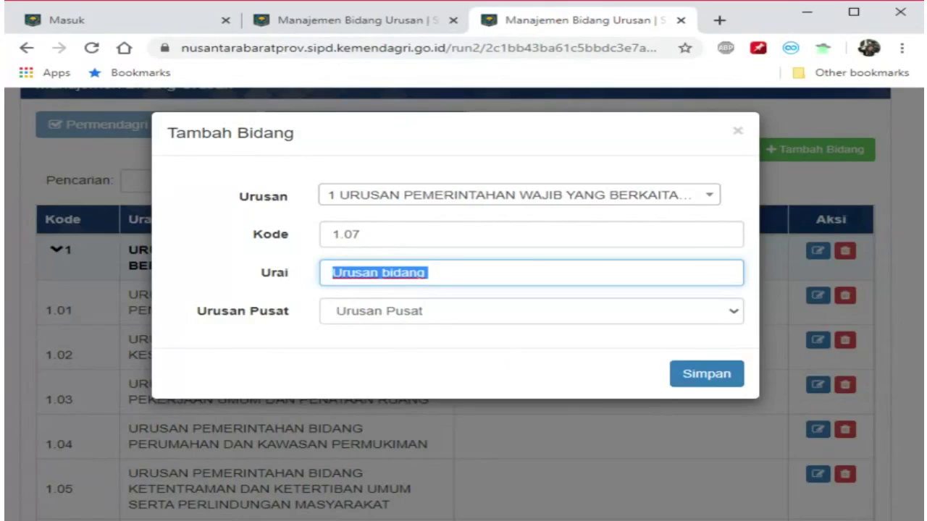
type("Urusan pemerintah")
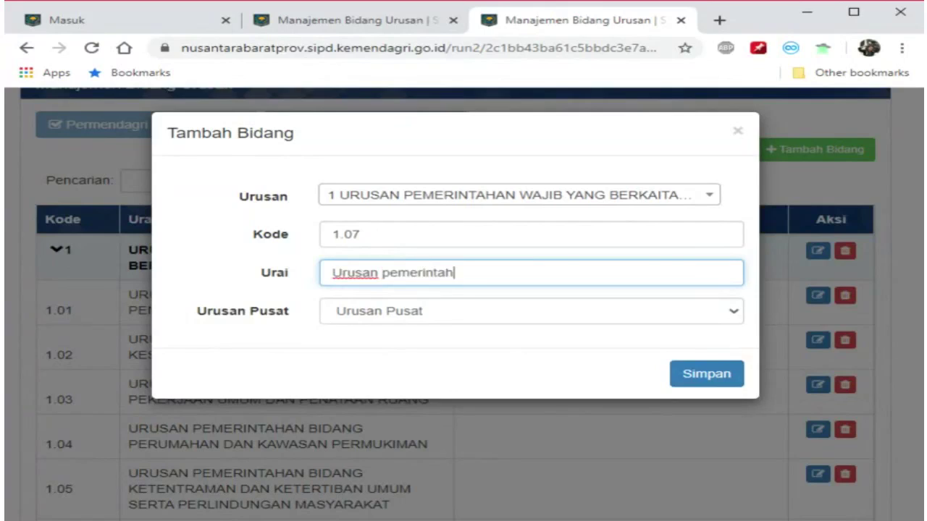
type("a")
type("n bi")
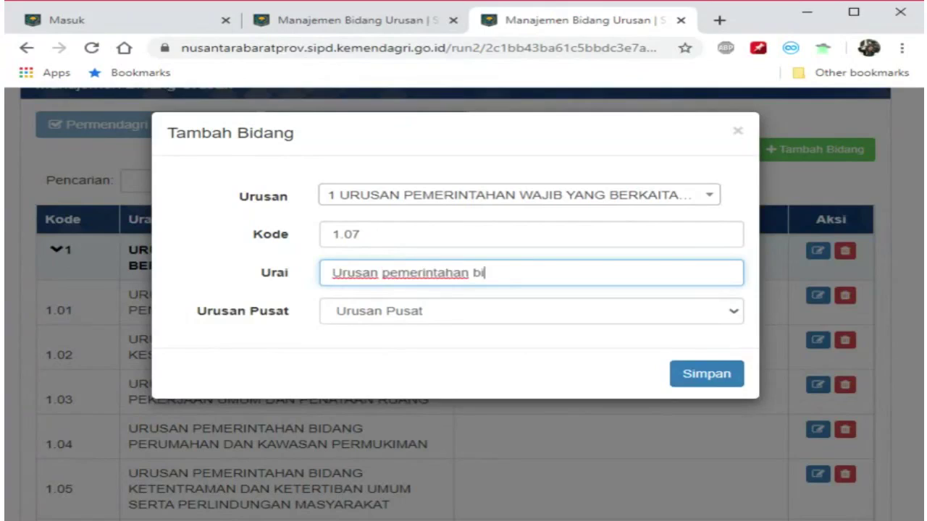
type("dang tenaga kerja")
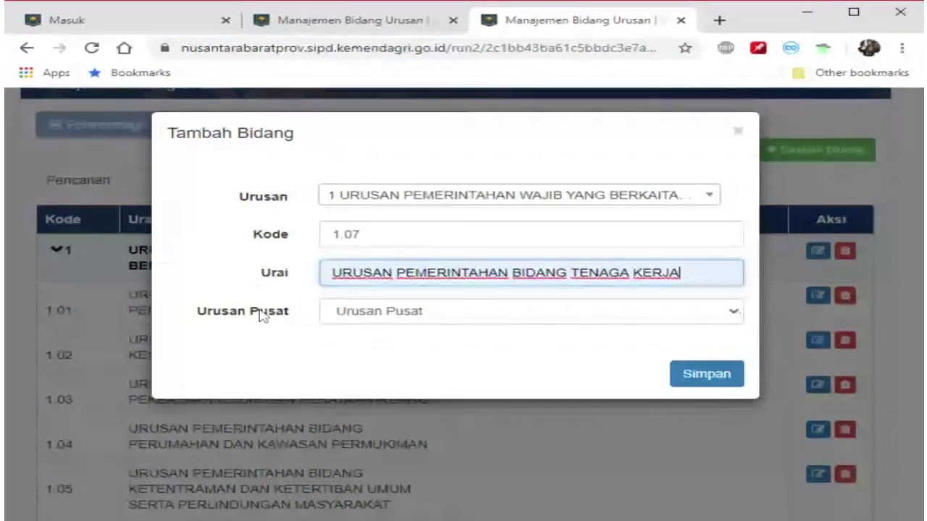
Set the bidang's Urusan Pusat to 2.07 - Urusan Pemerintahan Bidang Tenaga Kerja, save it, and reload the page.
left_click(373, 319)
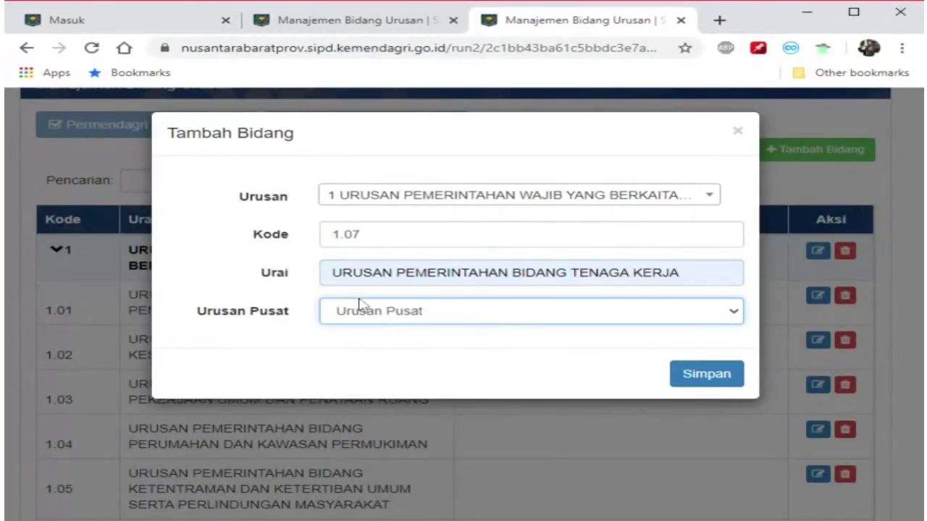
left_click(316, 359)
left_click(435, 310)
left_click(241, 113)
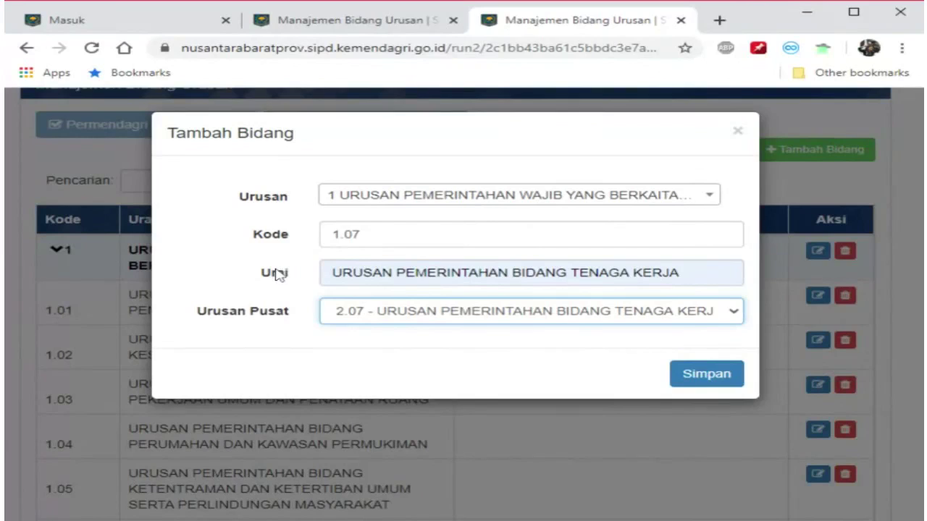
left_click(699, 373)
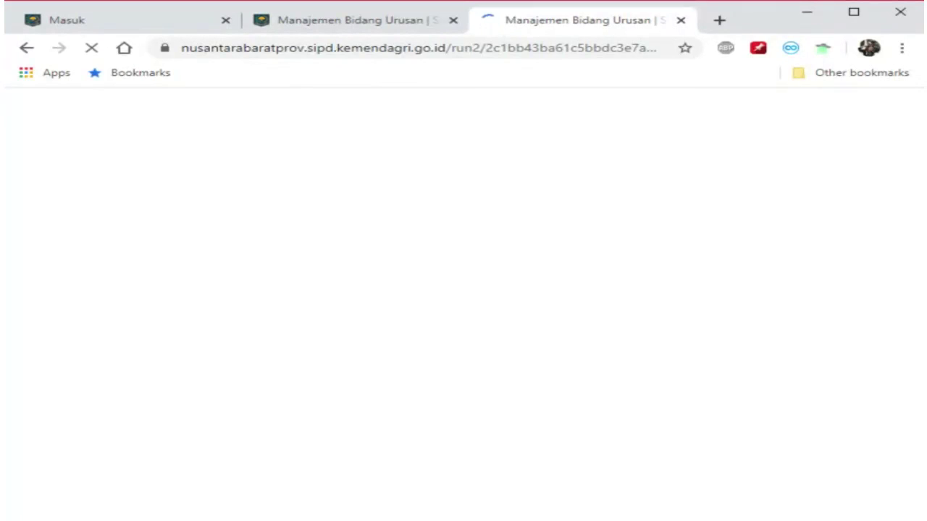
left_click(217, 48)
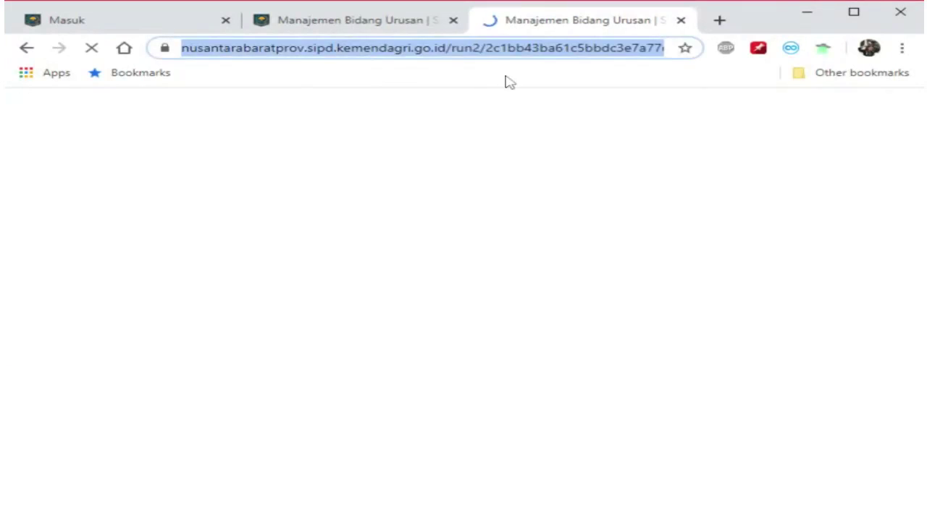
key("Return")
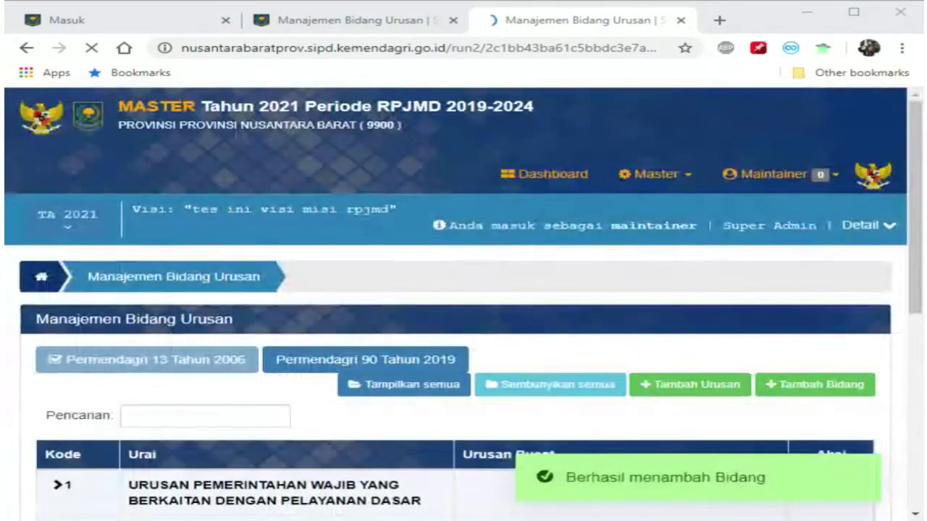
Expand urusan 1 and examine the new Tenaga Kerja bidang and its Urusan Pusat entry.
scroll(210, 355, "down", 5)
scroll(229, 276, "up", 2)
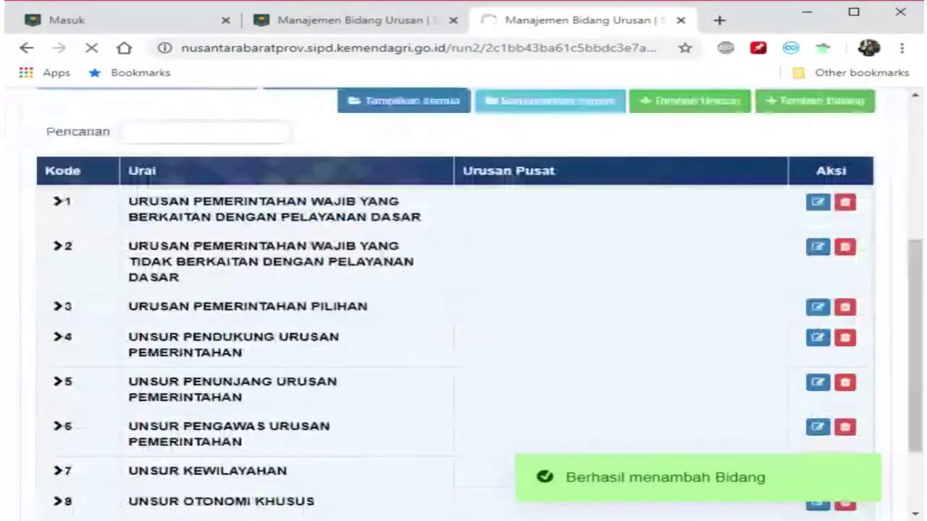
left_click(229, 275)
scroll(229, 275, "down", 2)
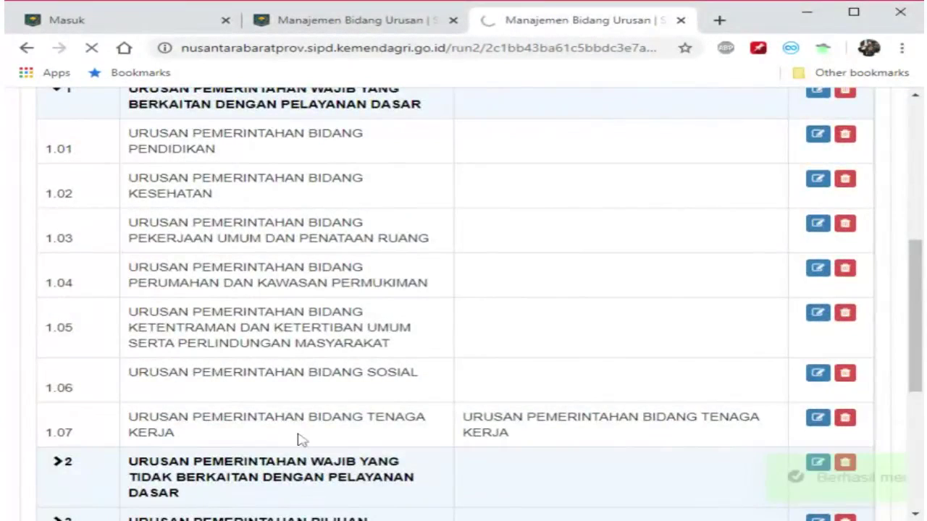
double_click(476, 419)
left_click_drag(531, 429, 541, 437)
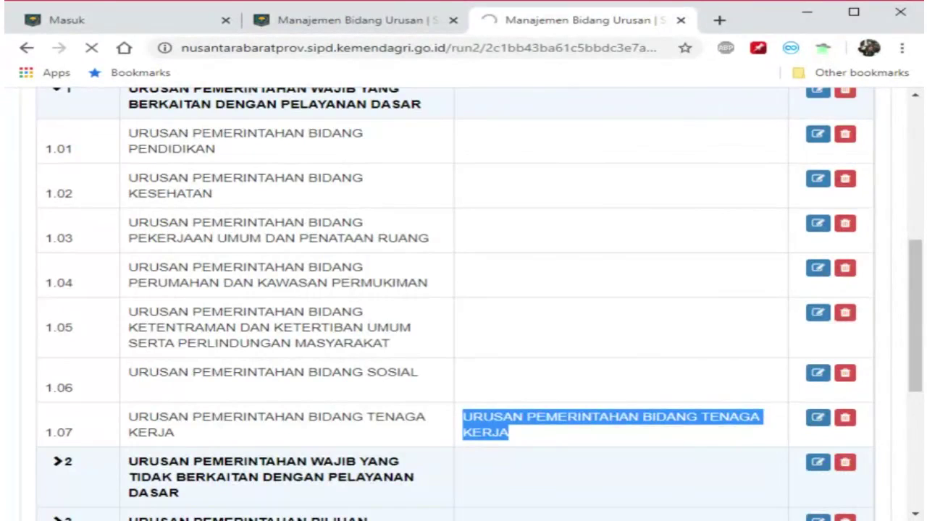
left_click(819, 430)
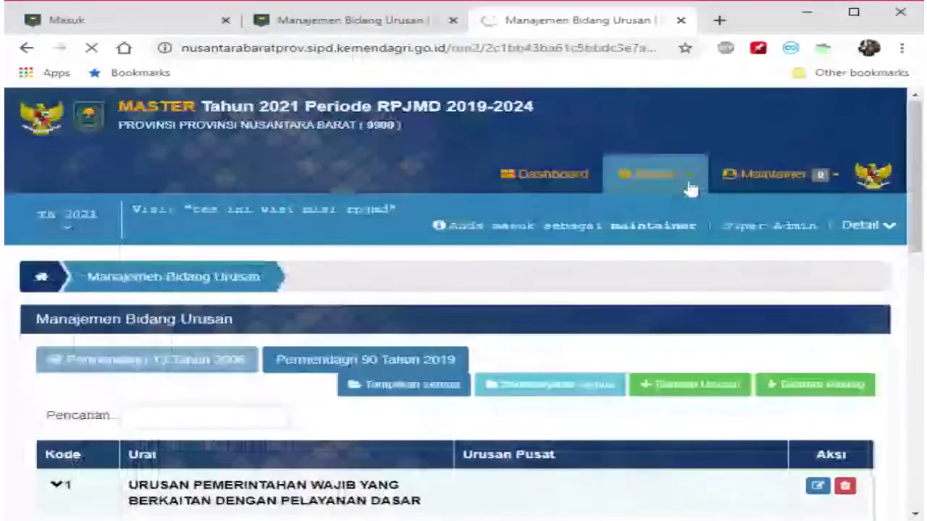
Open Pengaturan Sumber Dana for Provinsi Nusantara Barat and look through its list of funding sources.
left_click(690, 188)
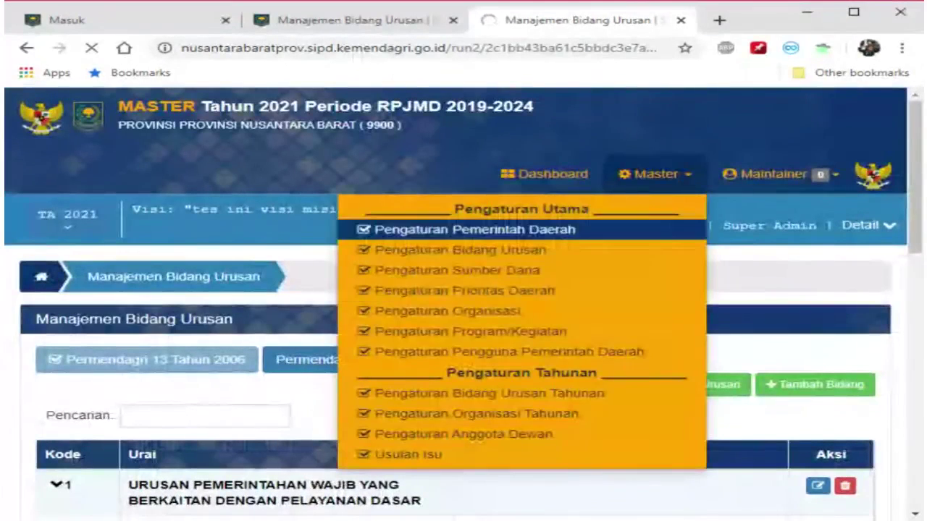
left_click(548, 282)
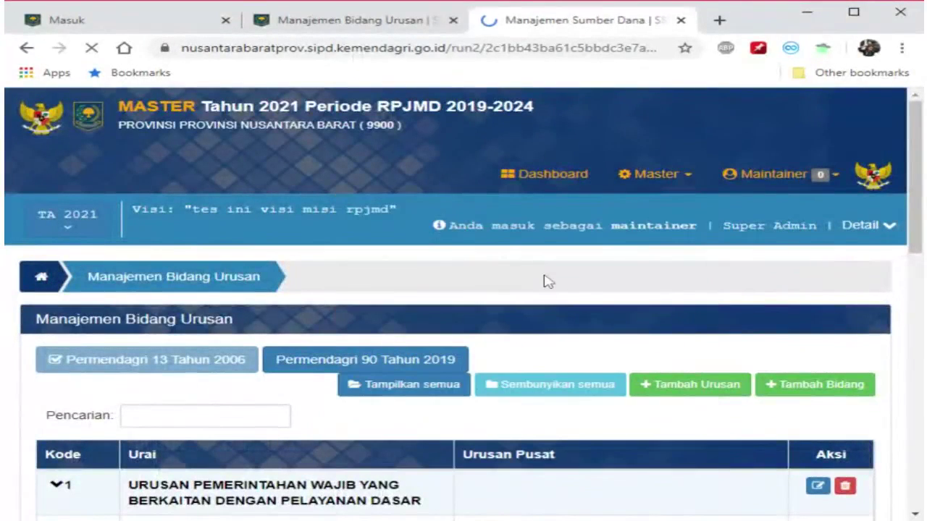
scroll(594, 270, "down", 2)
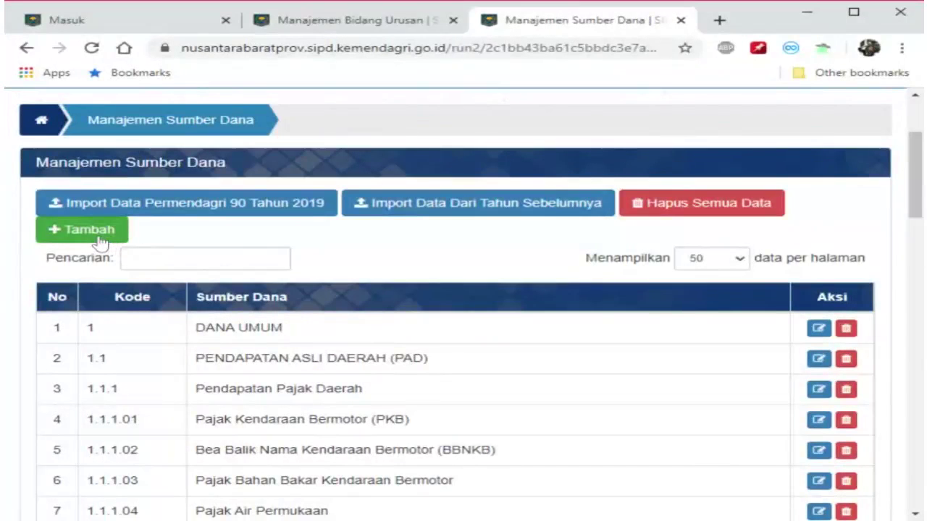
scroll(159, 333, "down", 1)
scroll(210, 348, "up", 1)
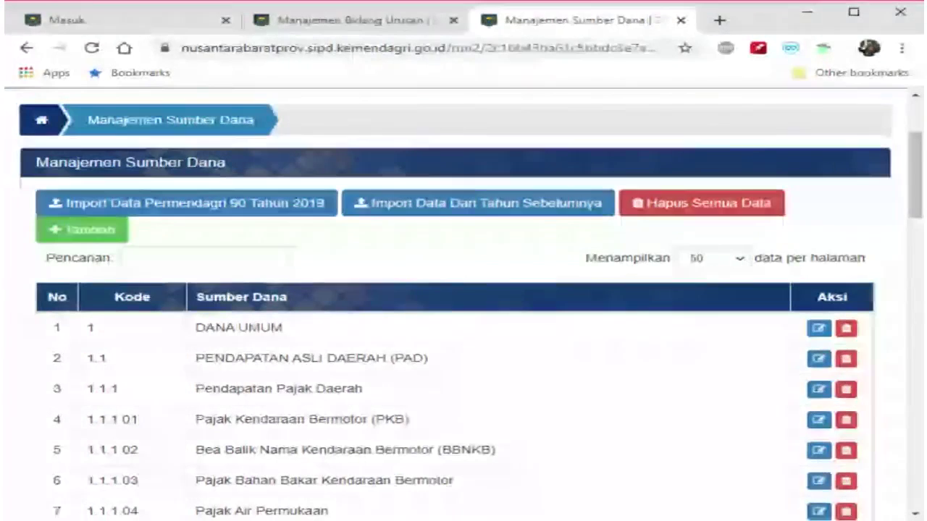
scroll(389, 313, "down", 1)
scroll(390, 313, "down", 13)
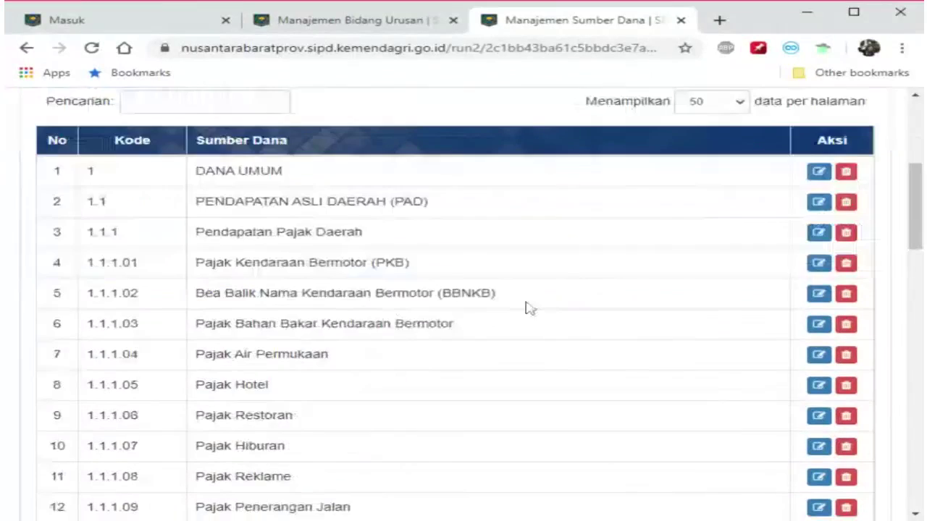
scroll(572, 328, "down", 6)
scroll(574, 326, "up", 20)
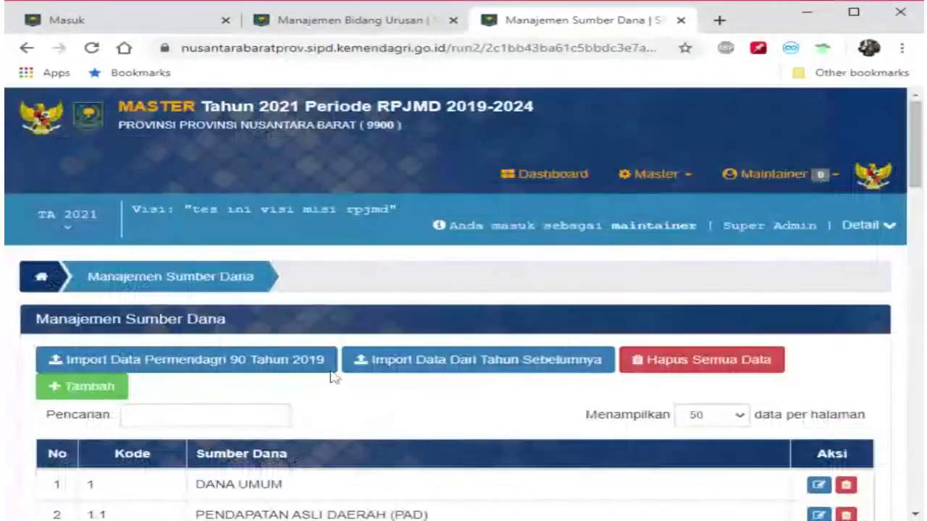
Try out a new sumber dana entry with code 1 and description PAD, and close the form without saving.
scroll(348, 328, "down", 3)
left_click(118, 312)
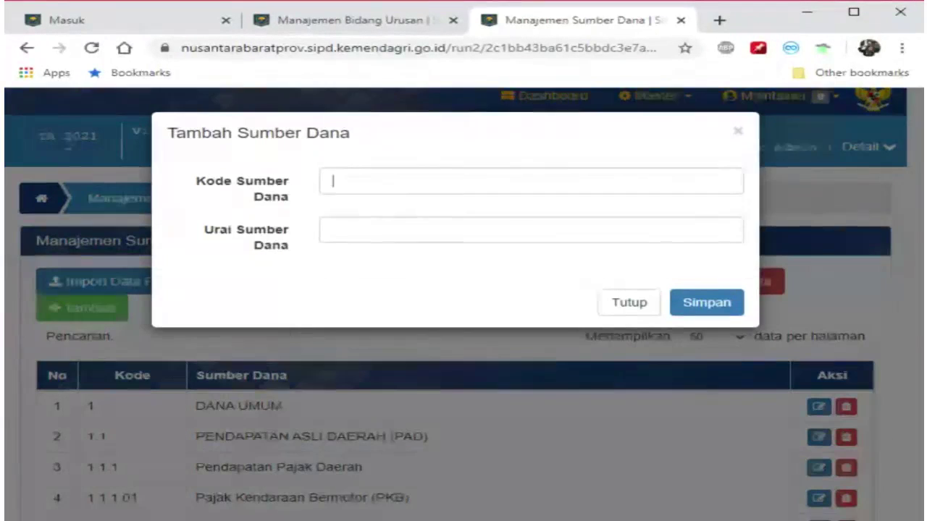
type("1")
key("Tab")
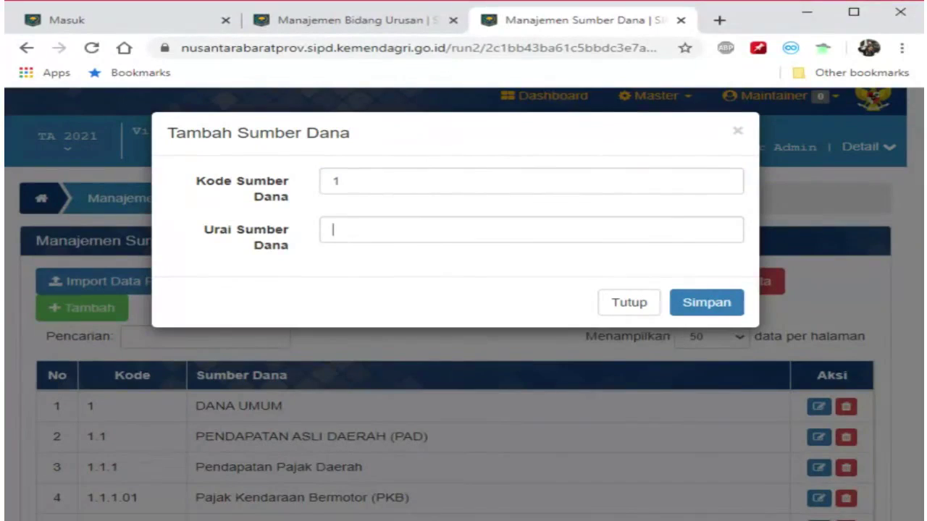
type("APBD Provinsi")
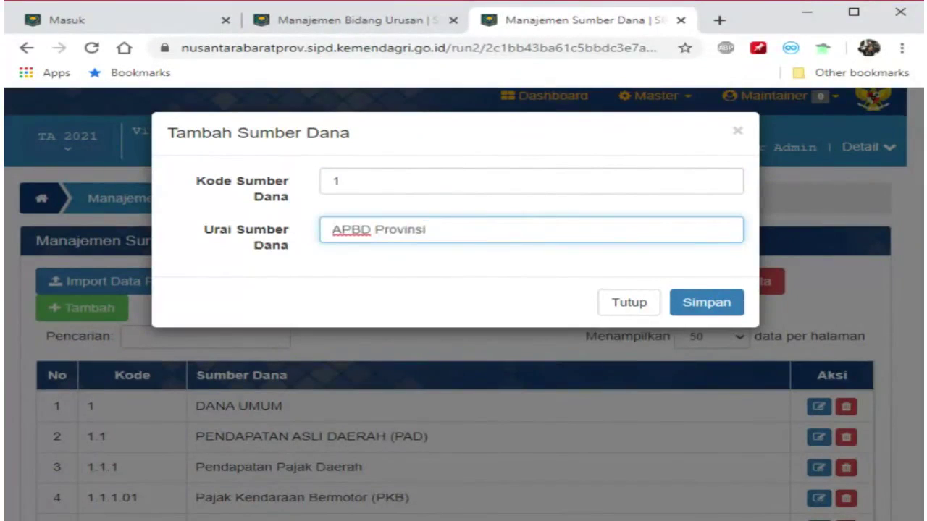
key("ctrl+a")
type("Pe")
key("BackSpace")
type("AD")
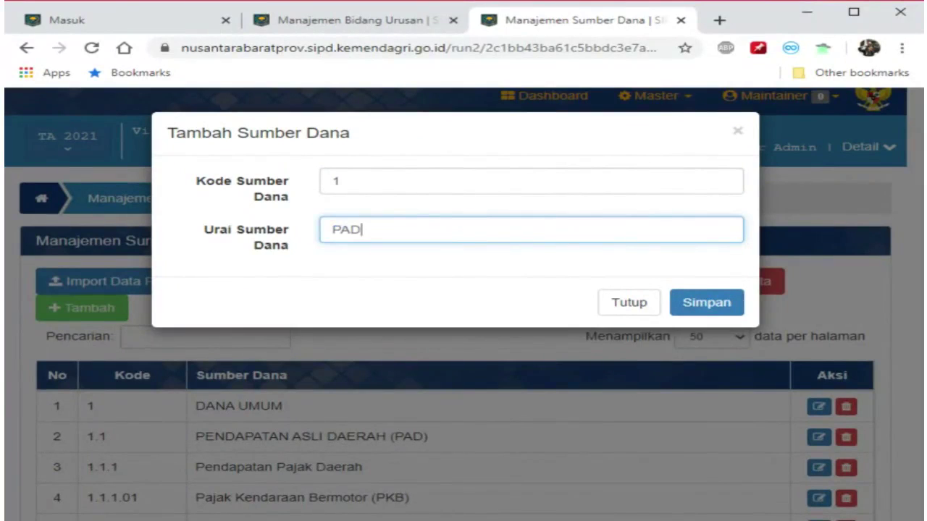
left_click(636, 310)
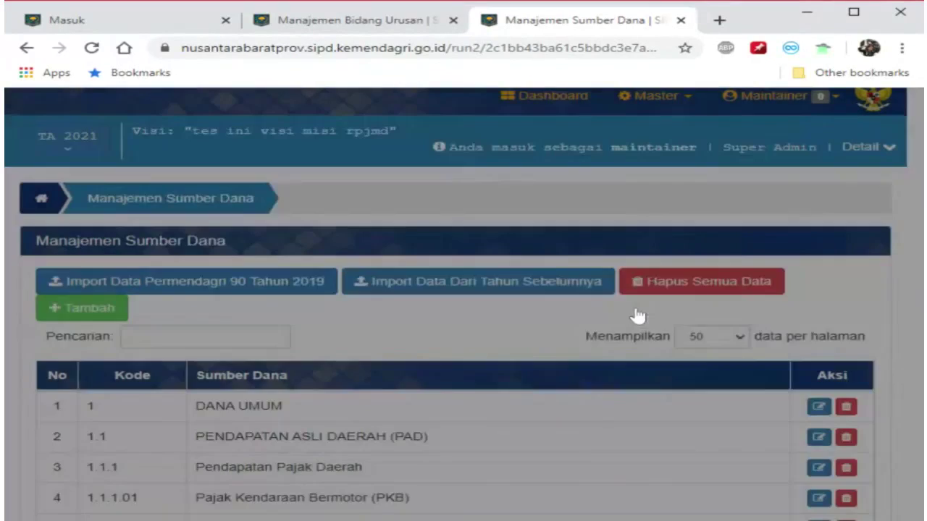
Open Pengaturan Prioritas Daerah from the master settings.
scroll(596, 209, "up", 1)
scroll(597, 210, "up", 2)
left_click(656, 174)
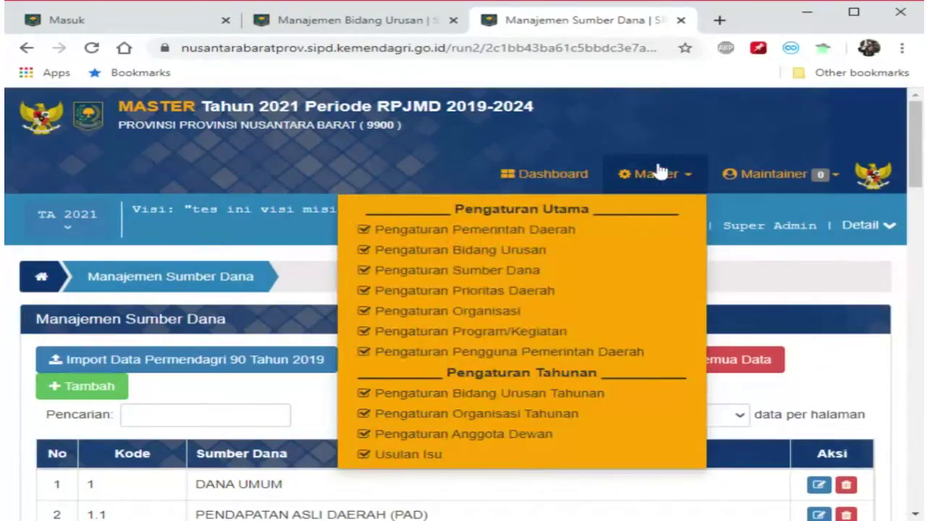
left_click(520, 295)
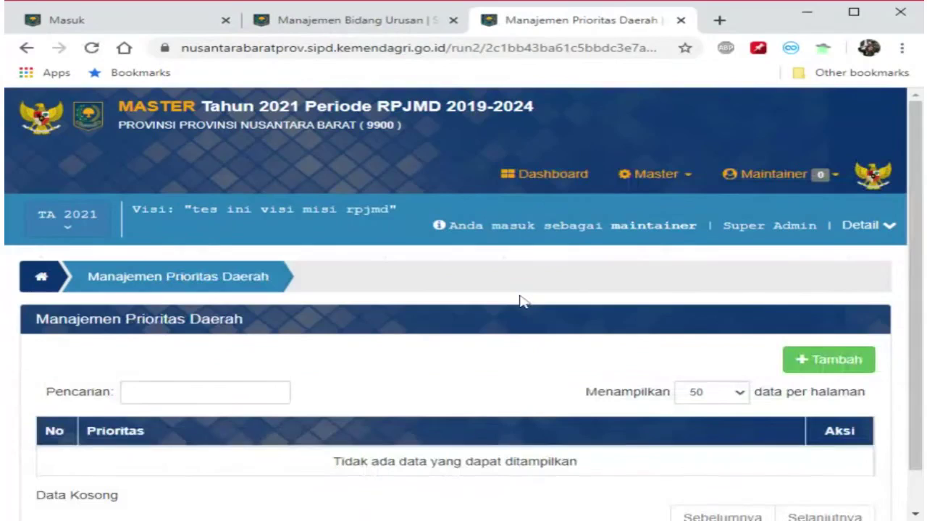
scroll(588, 311, "down", 1)
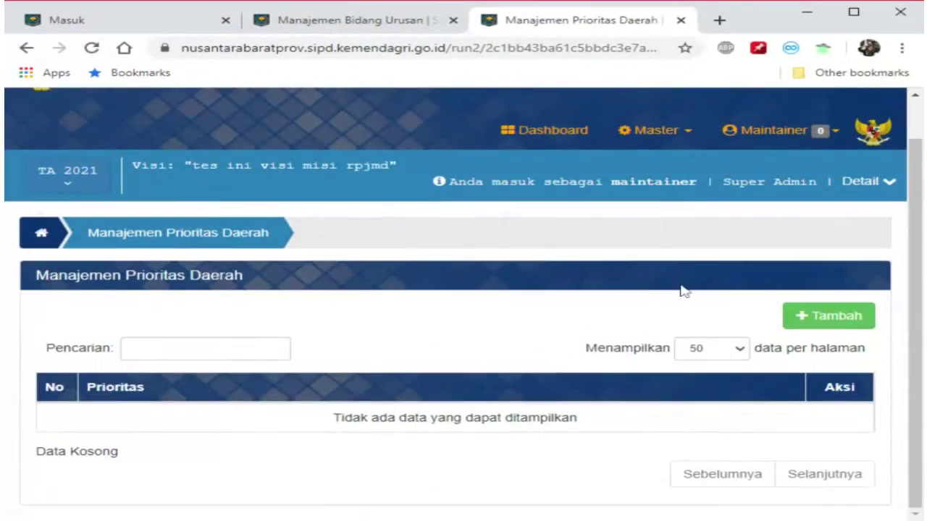
Fill in a new prioritas under national priority 1, Memperkuat Ketahanan Ekonomi untuk Pertumbuhan, with code 1 and description Prioritas Daerah 1.
left_click(811, 316)
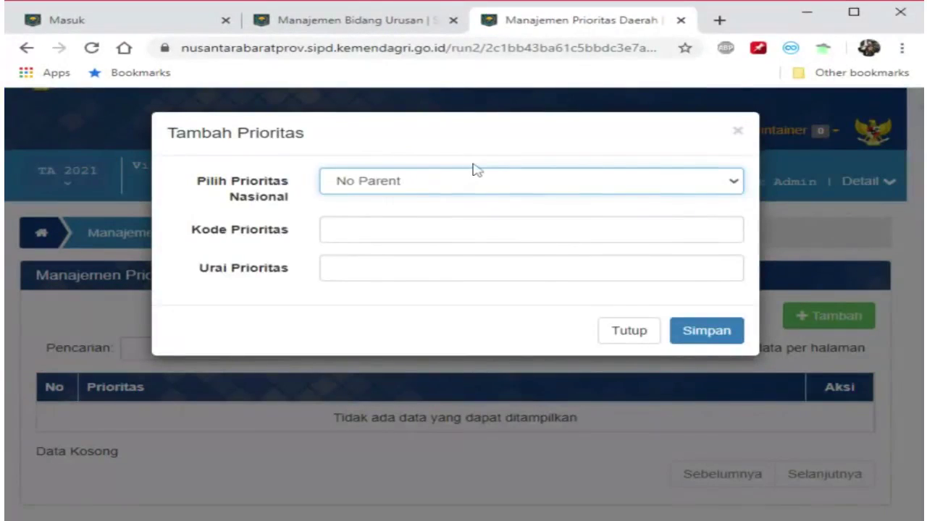
left_click(241, 179)
key("Down")
key("Tab")
type("1")
key("Tab")
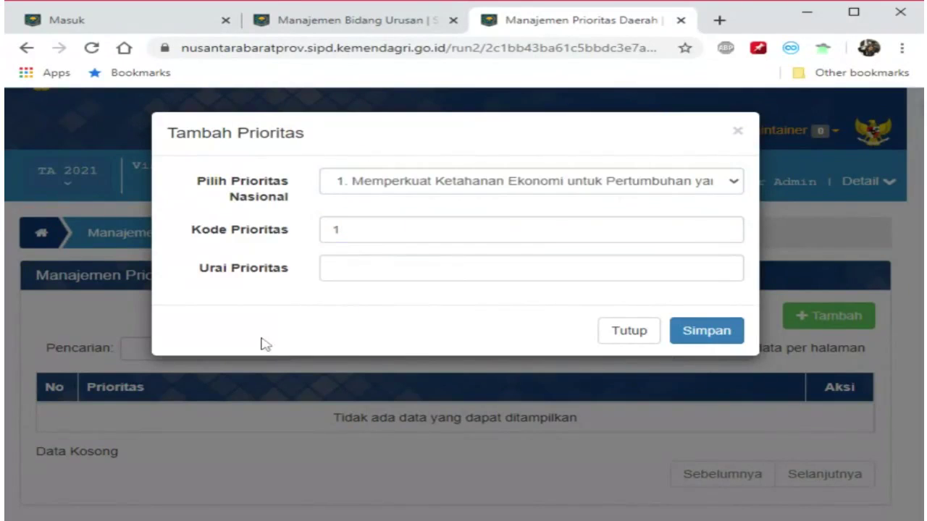
type("Prioritas")
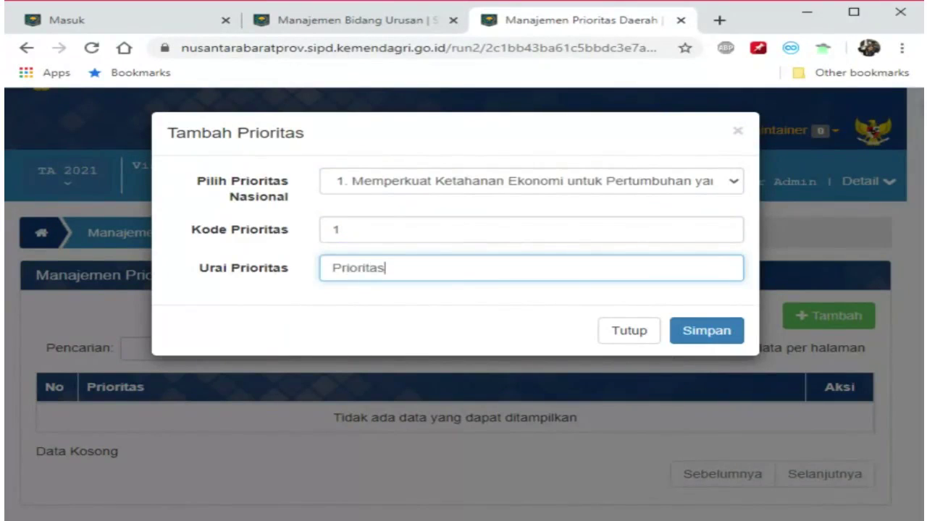
type(" Daerah 1")
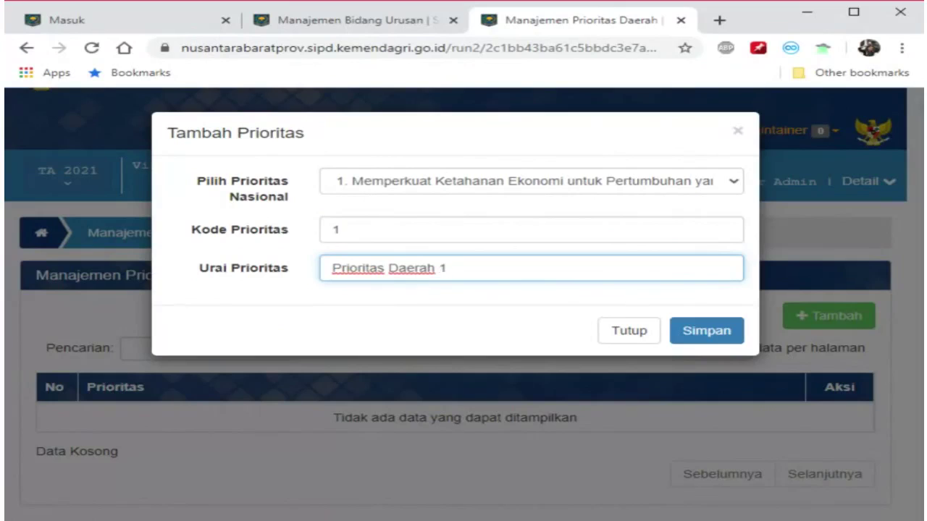
Save the Prioritas Daerah 1 entry, and open another blank prioritas form and close it without saving.
left_click(706, 333)
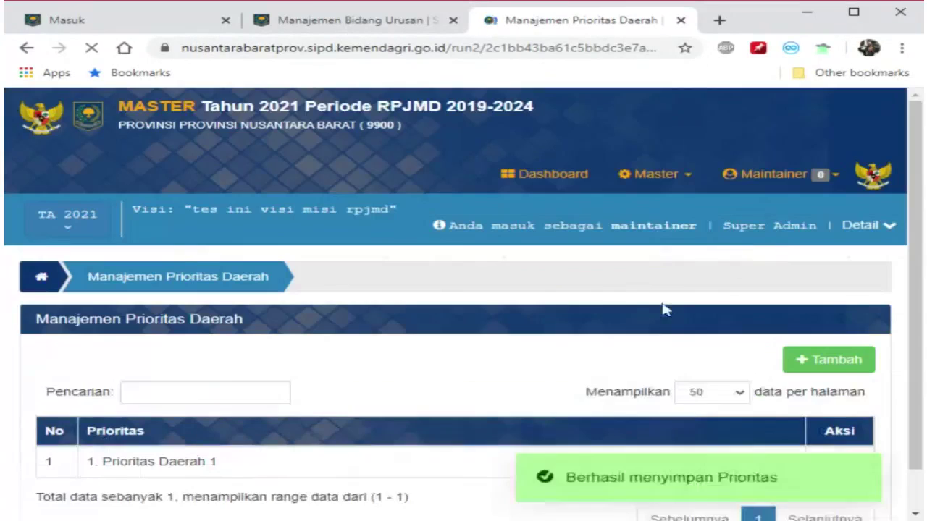
scroll(637, 310, "down", 1)
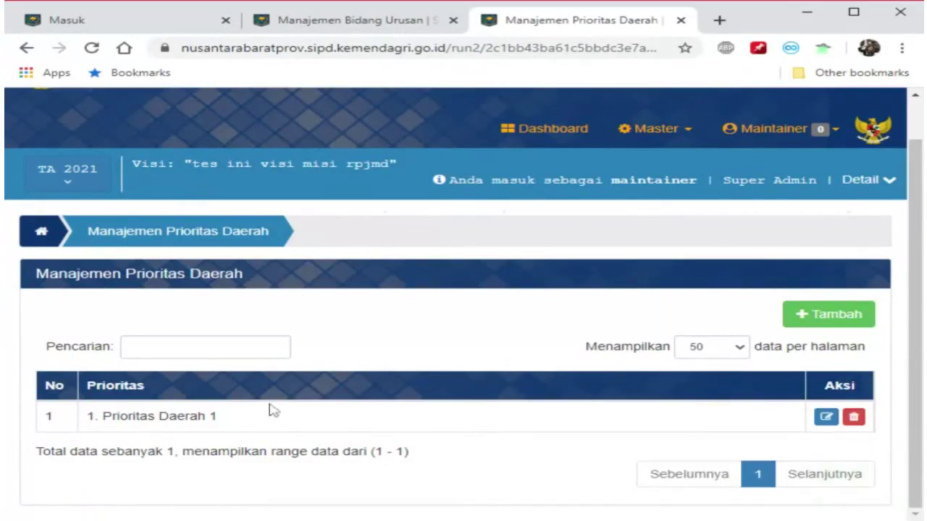
left_click(818, 314)
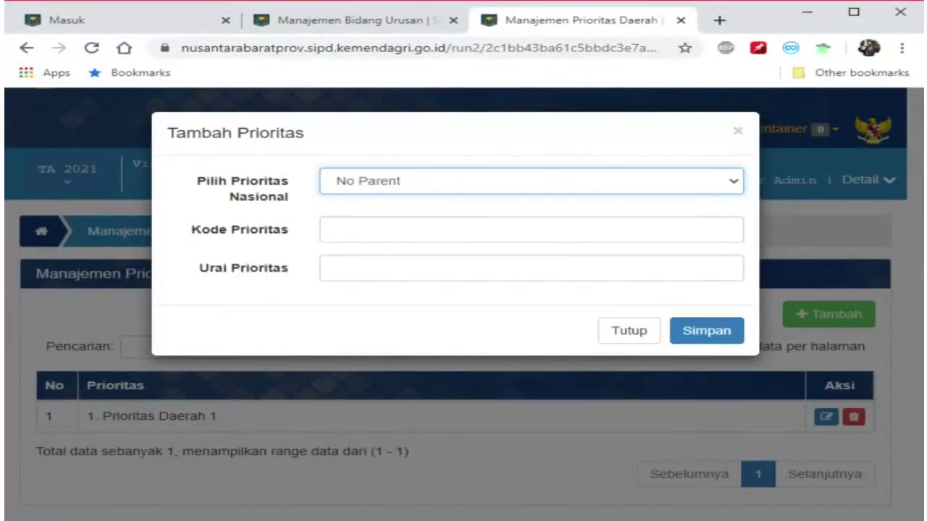
left_click(739, 131)
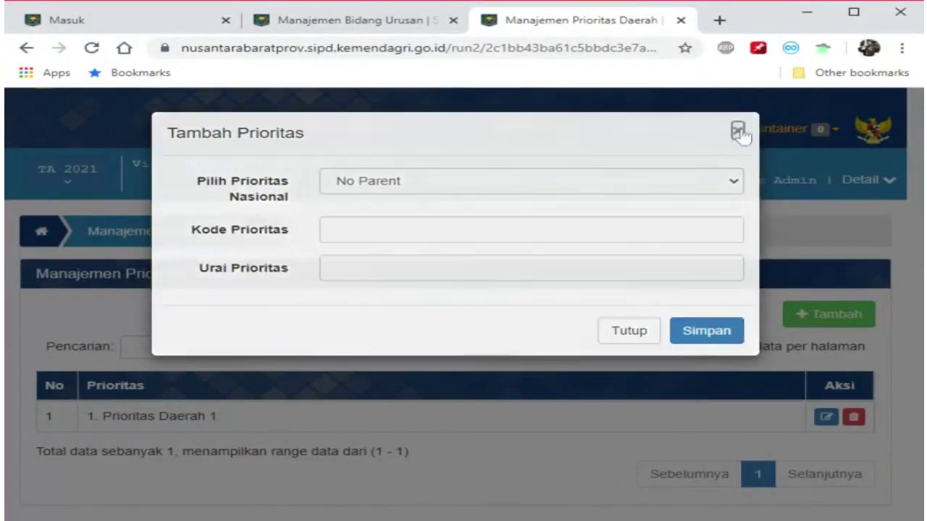
Open Pengaturan Organisasi from the master settings to show the Manajemen Organisasi list.
left_click(656, 142)
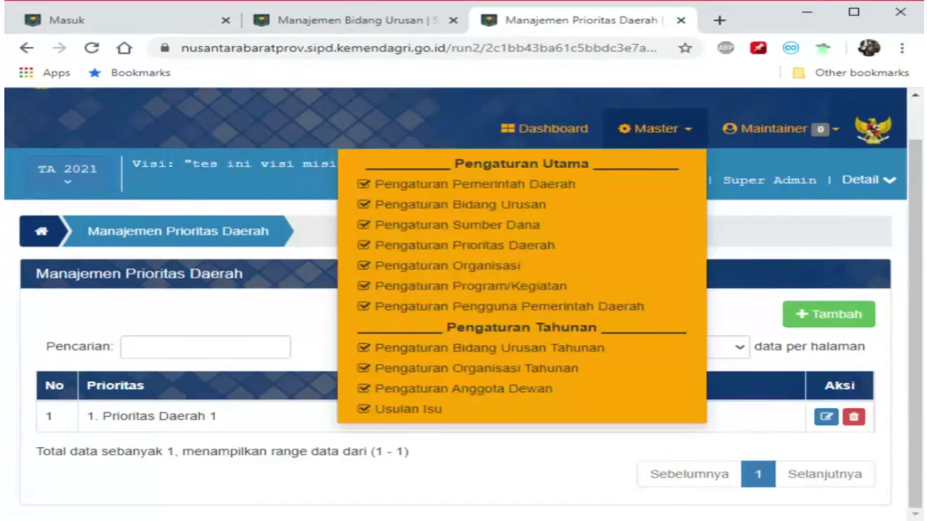
left_click(490, 268)
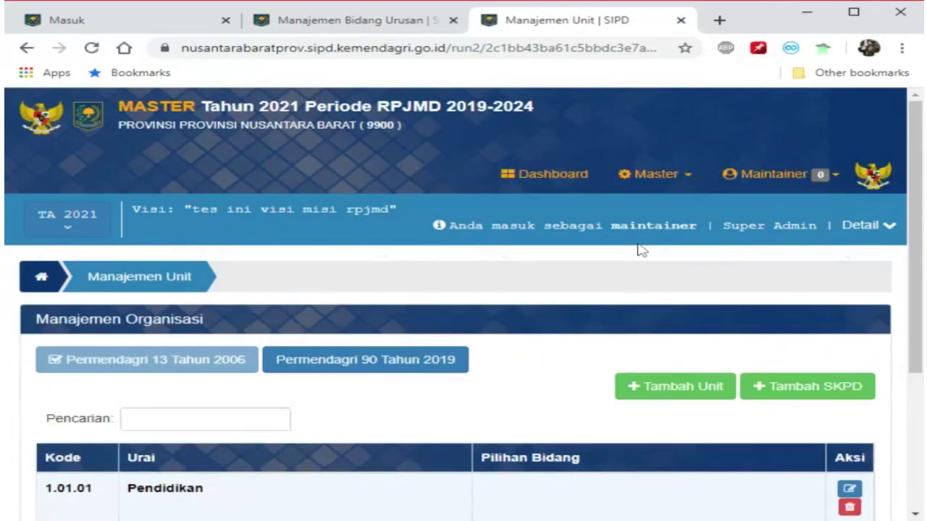
scroll(641, 250, "down", 3)
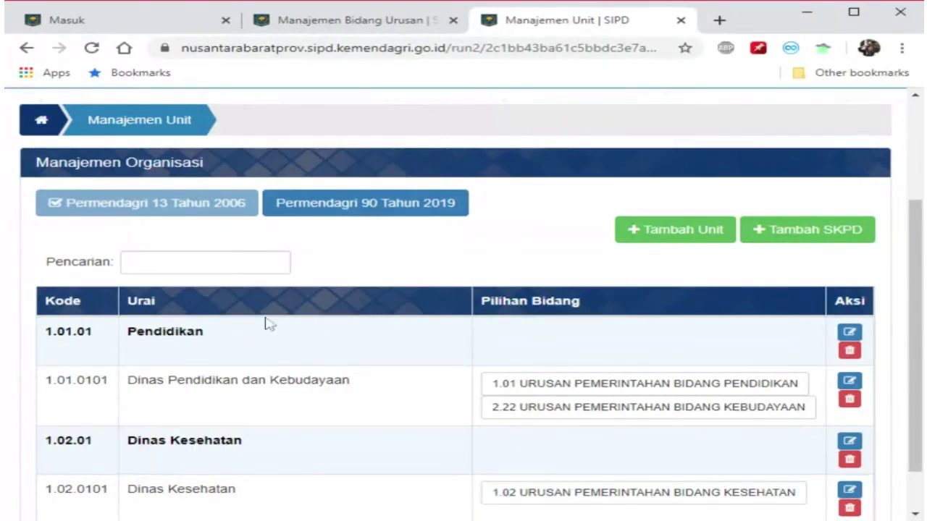
Examine the units and SKPD under Permendagri 13 Tahun 2006, focusing on the Pendidikan unit, its SKPD and their codes.
scroll(182, 313, "down", 1)
left_click_drag(50, 275, 258, 292)
left_click(240, 292)
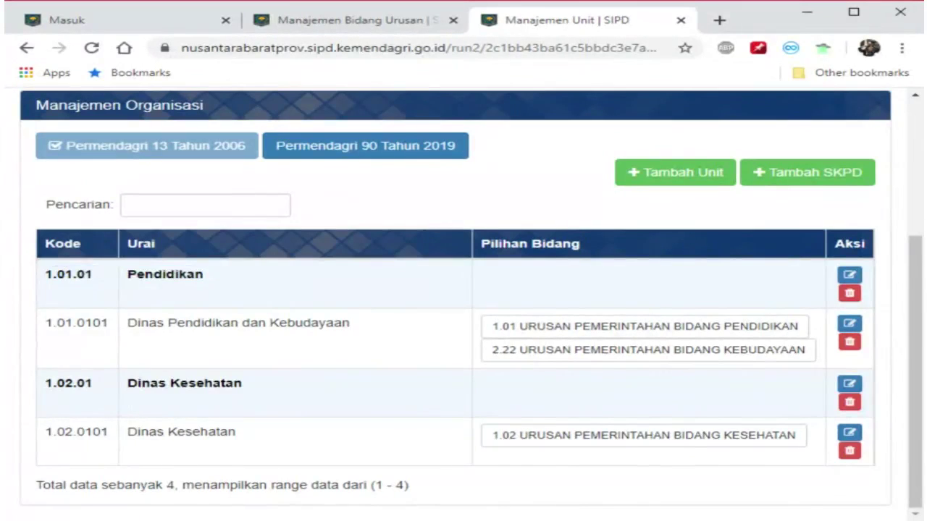
left_click_drag(43, 323, 394, 351)
left_click(395, 355)
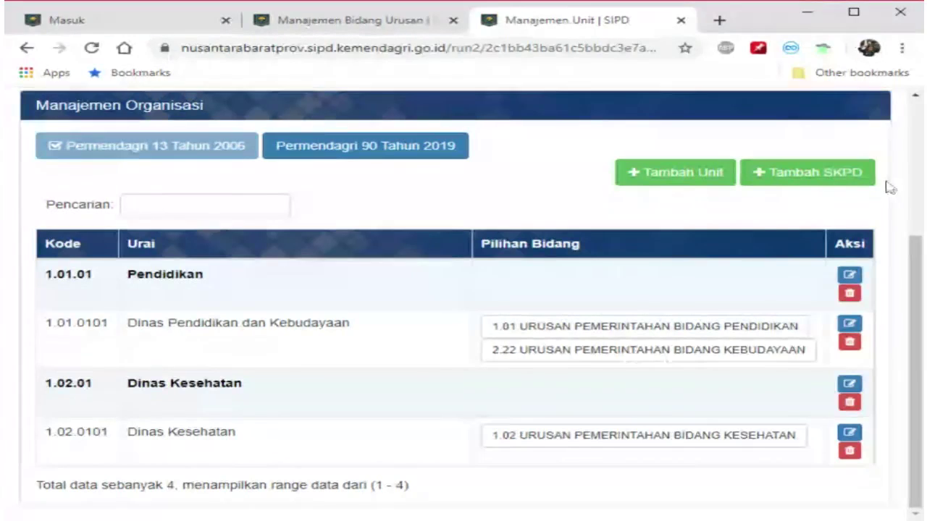
left_click_drag(33, 343, 373, 344)
left_click(375, 344)
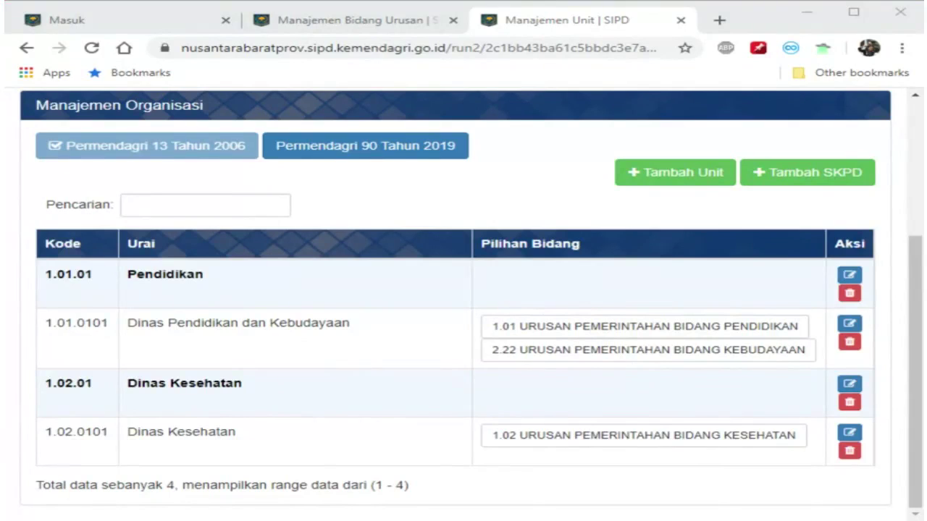
left_click(474, 327)
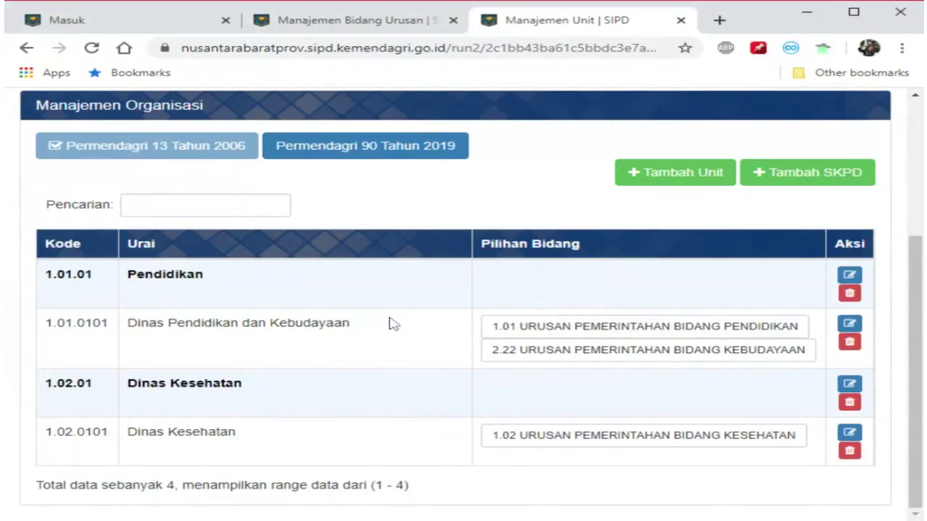
Add and save a unit under 1.01 Urusan Pemerintahan Bidang Pendidikan with the description Dinas Pendidkan dan Kebudayaan.
left_click(688, 182)
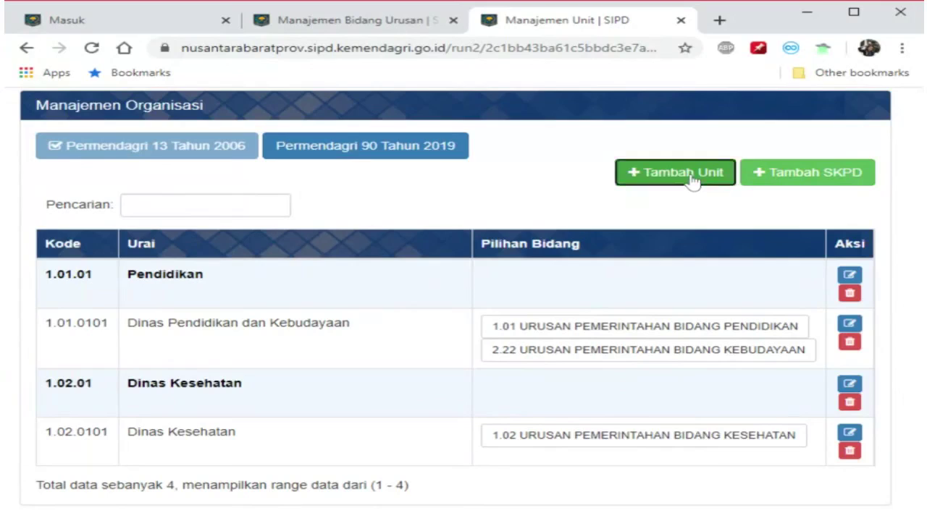
left_click(399, 201)
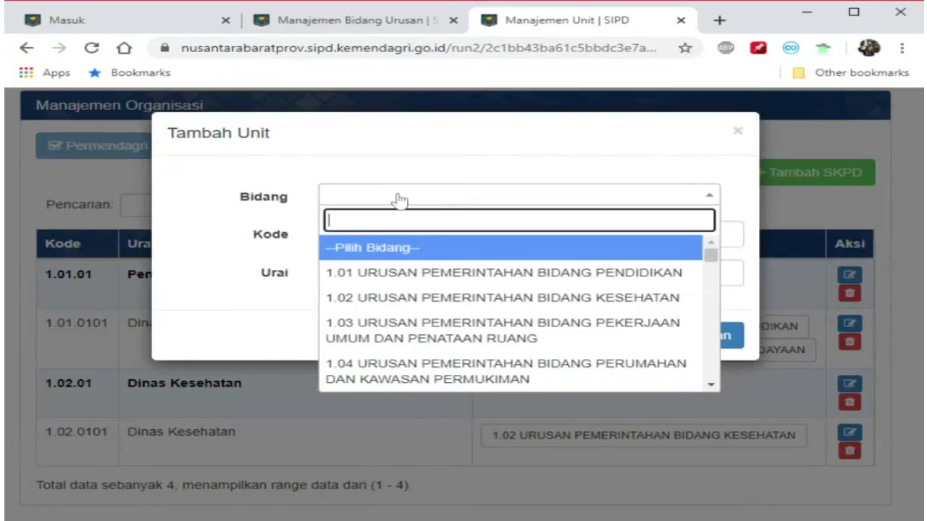
left_click(440, 274)
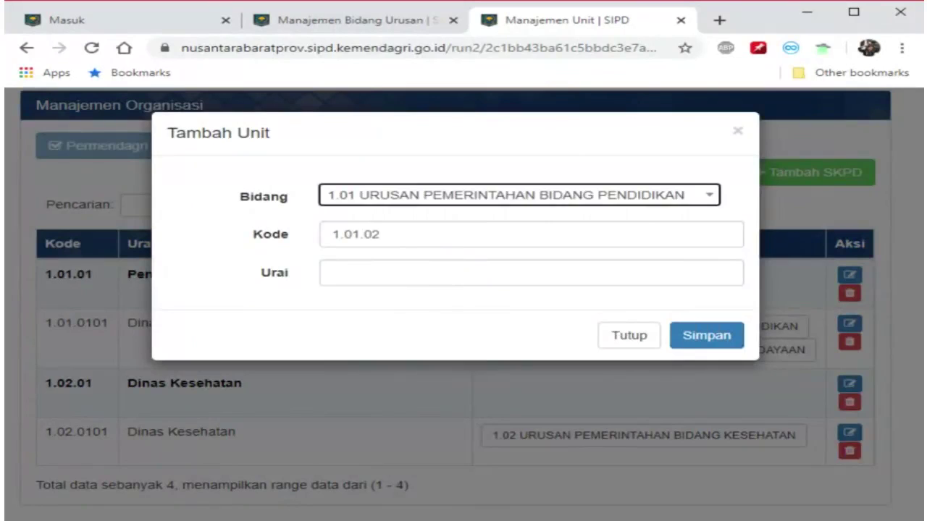
left_click(335, 273)
type("Dinas Pendidkan dan Kebuda")
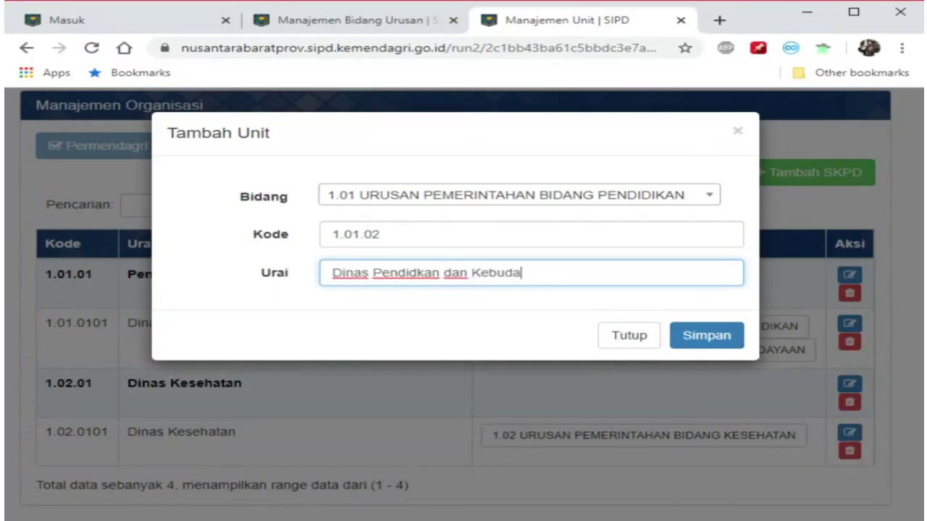
type("yaan")
left_click(730, 333)
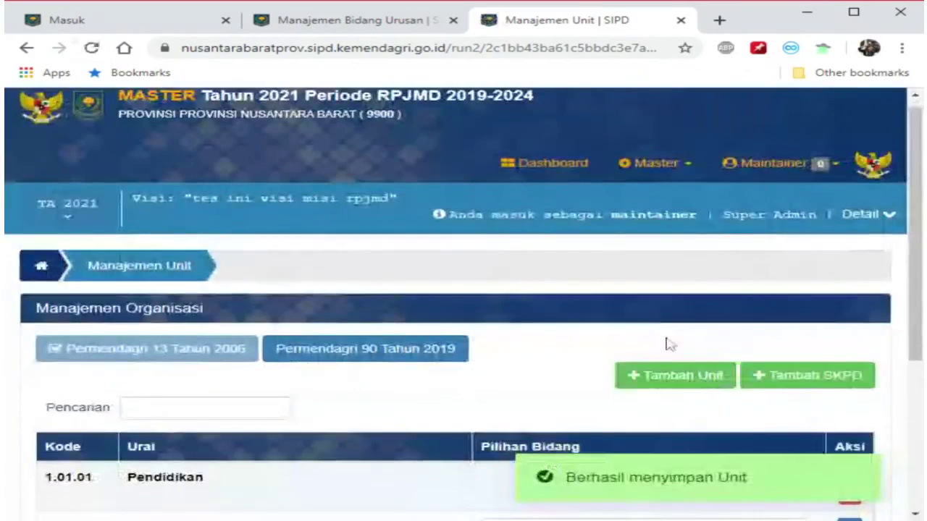
scroll(413, 316, "down", 3)
left_click_drag(97, 352, 87, 332)
left_click(87, 332)
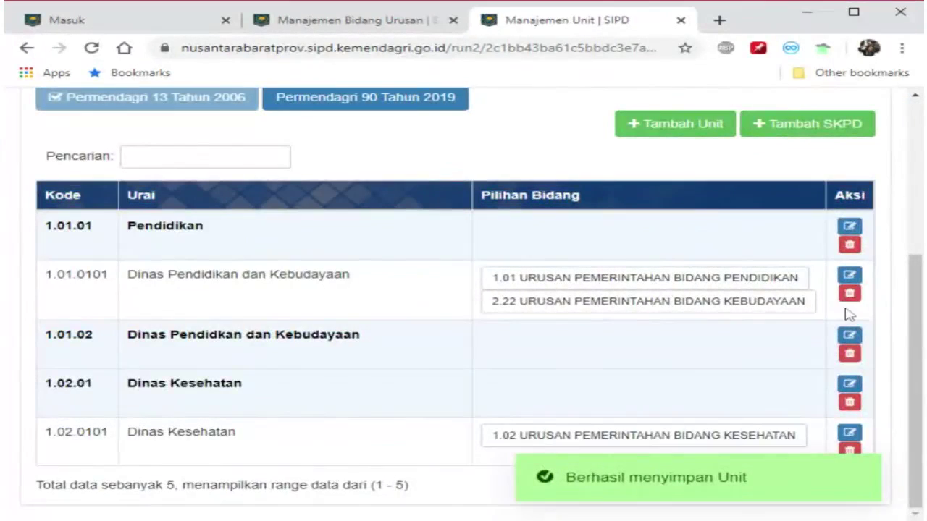
Start a new SKPD under unit 1.01.02 Dinas Pendidkan dan Kebudayaan with the description Dinas Pendidikan dan Kebudayaan.
left_click(832, 124)
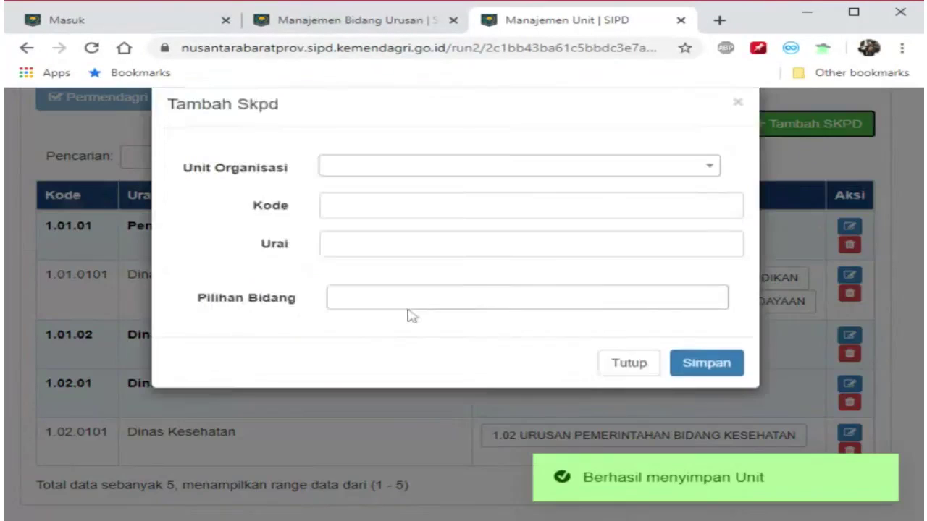
left_click(396, 200)
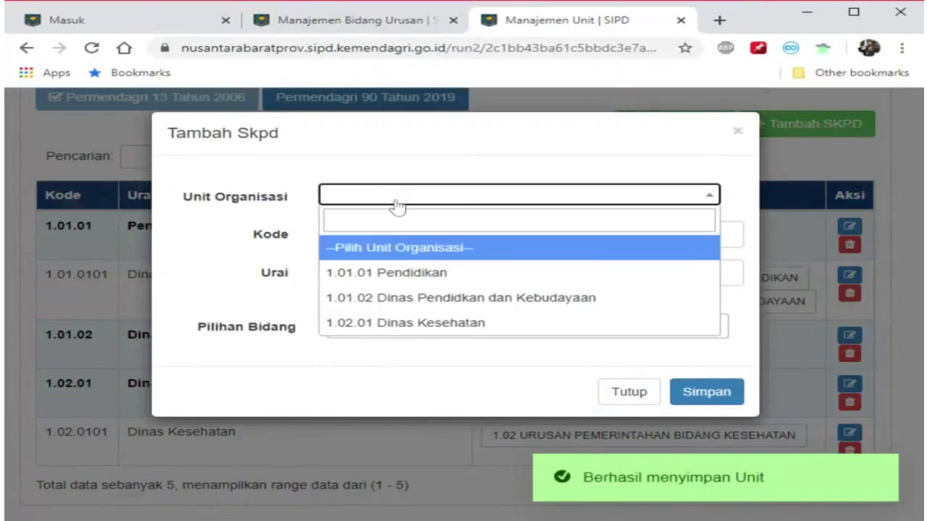
left_click(498, 301)
left_click(397, 234)
left_click(333, 273)
type("Di")
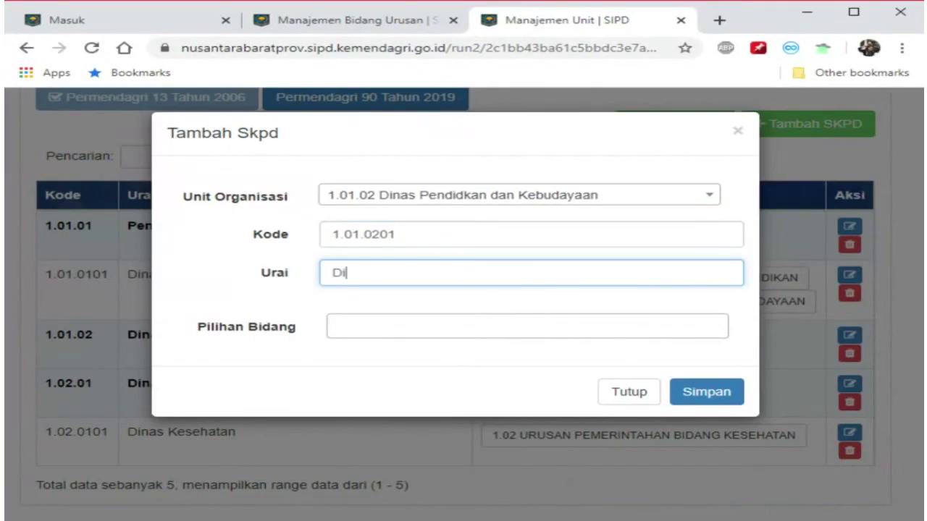
type("nas Pendidikan dan k")
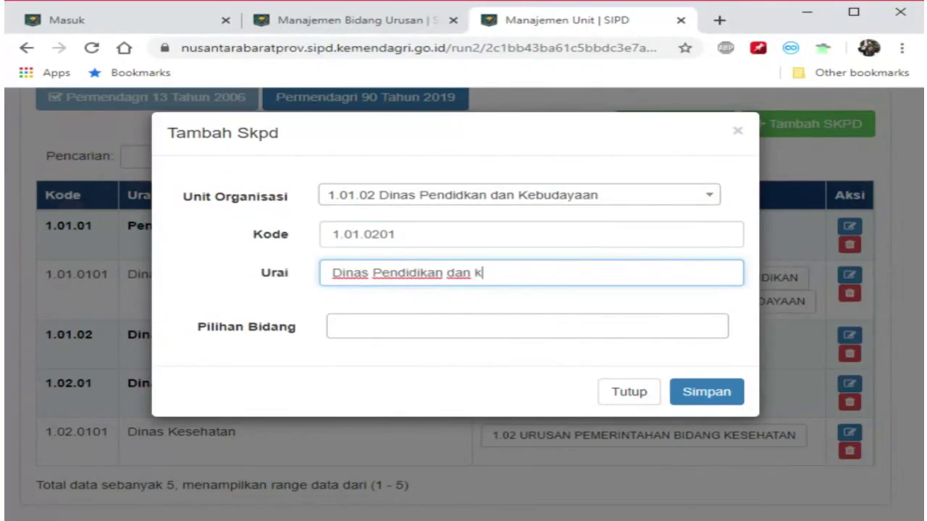
key("BackSpace")
type("Kebudayaan")
Assign the bidang 1.01 Urusan Pemerintahan Bidang Pendidikan and 2.22 Urusan Pemerintahan Bidang Kebudayaan to the new SKPD.
left_click(340, 327)
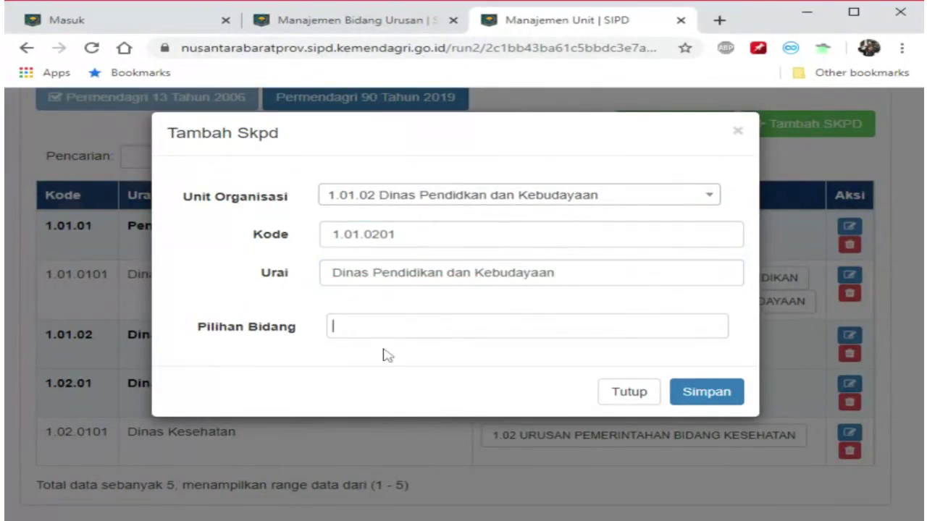
left_click(475, 356)
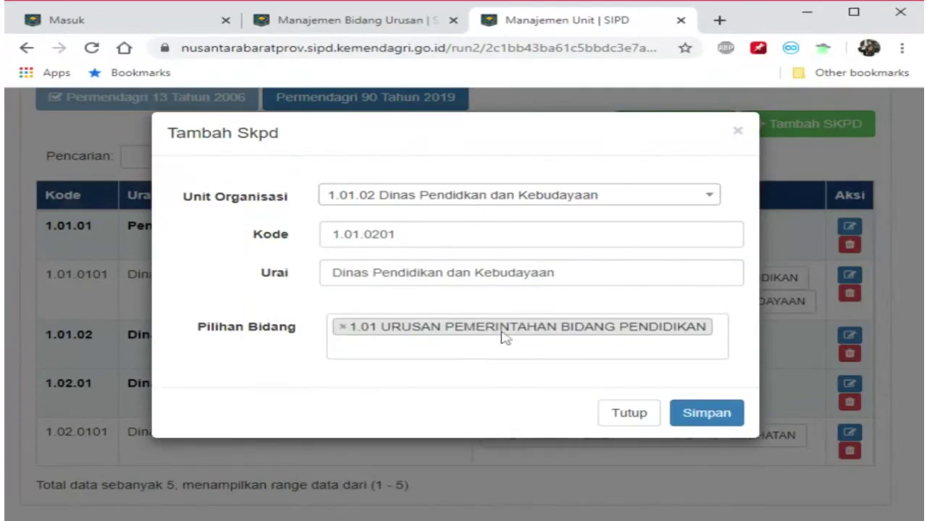
type("kebudayaa")
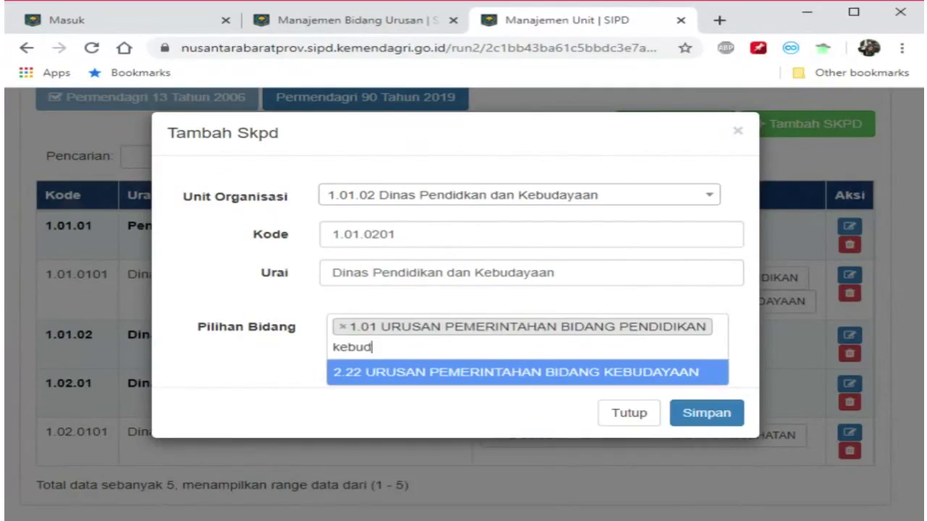
left_click(674, 382)
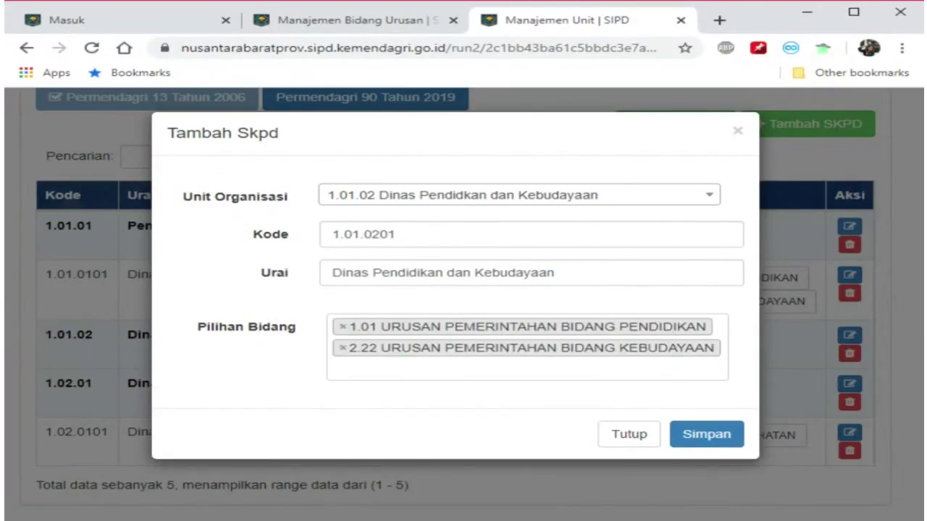
Replace the bidang 2.22 Kebudayaan with 1.02 Urusan Pemerintahan Bidang Kesehatan in the new SKPD, and save it.
left_click(453, 369)
left_click(455, 195)
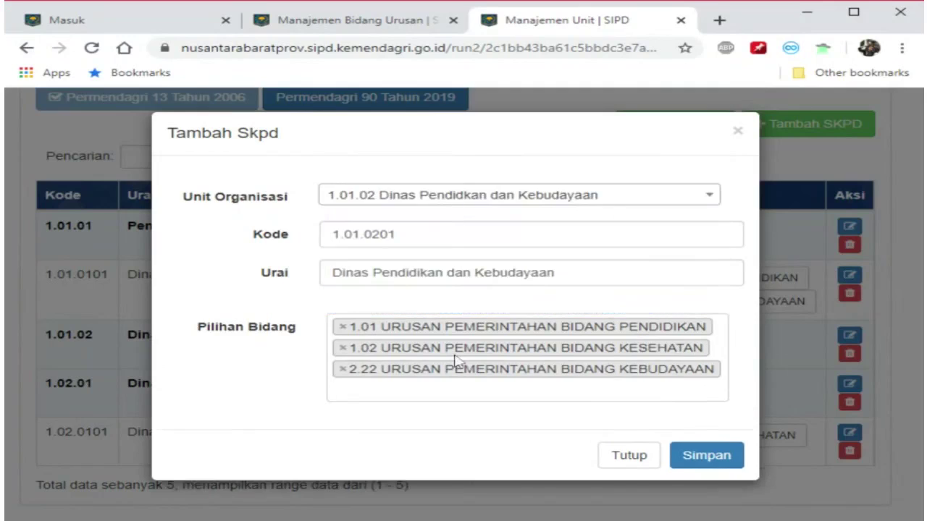
left_click(342, 369)
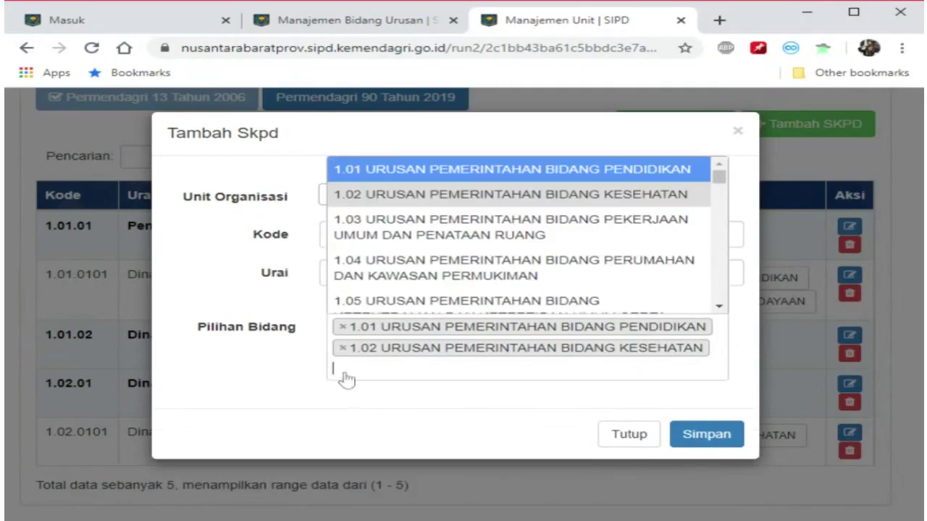
left_click(564, 431)
left_click(720, 442)
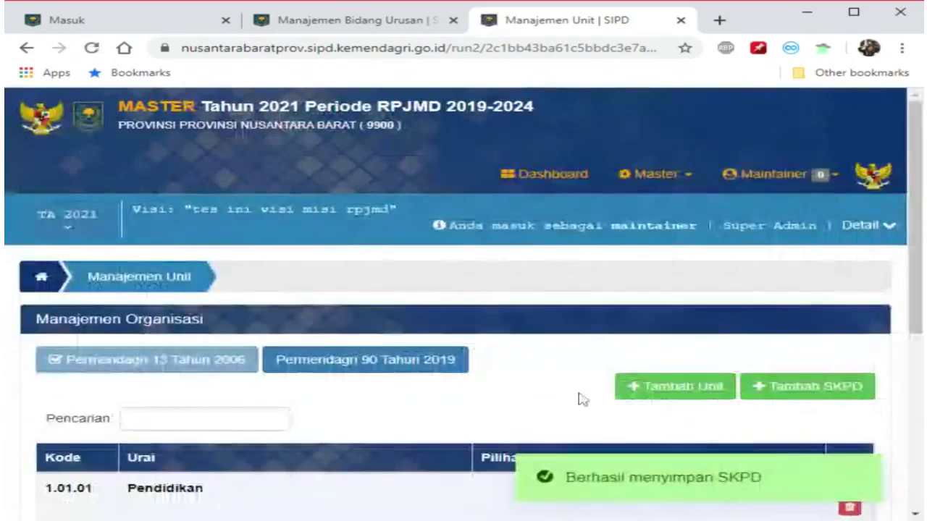
scroll(583, 395, "down", 5)
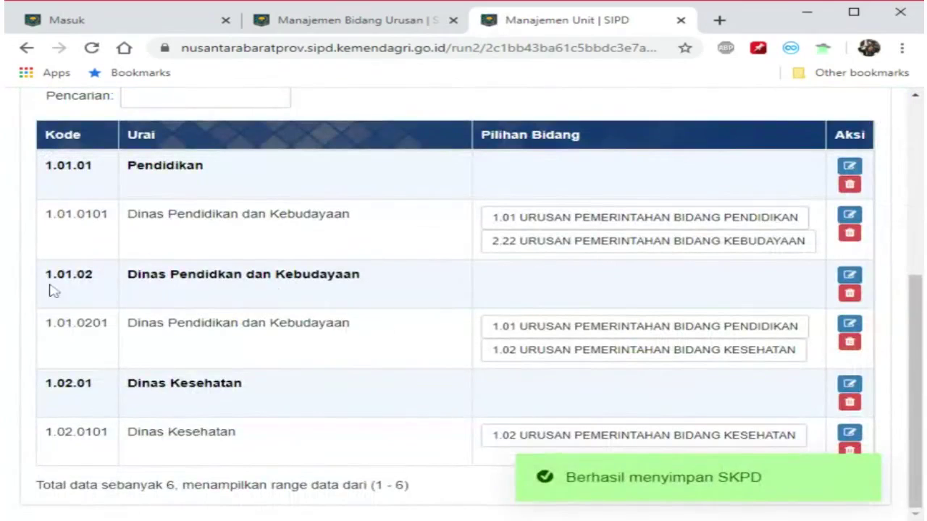
scroll(280, 290, "up", 4)
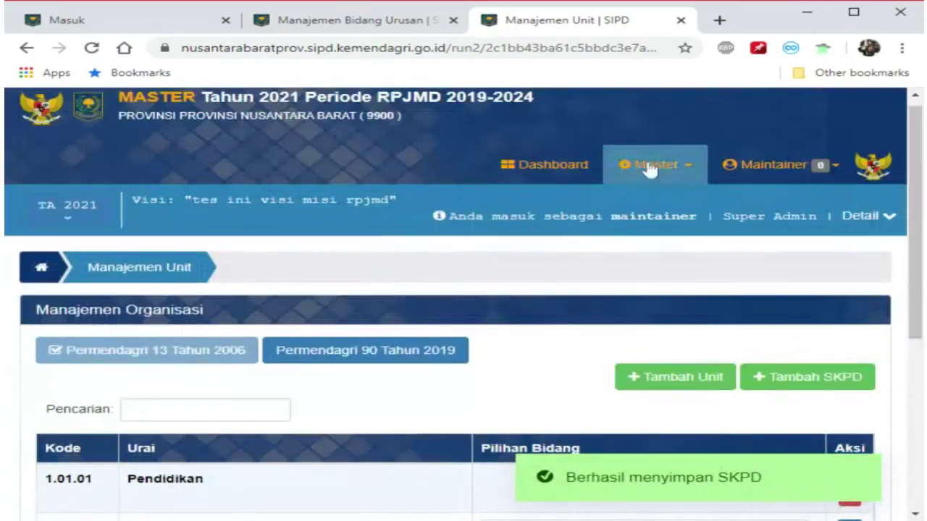
left_click(645, 166)
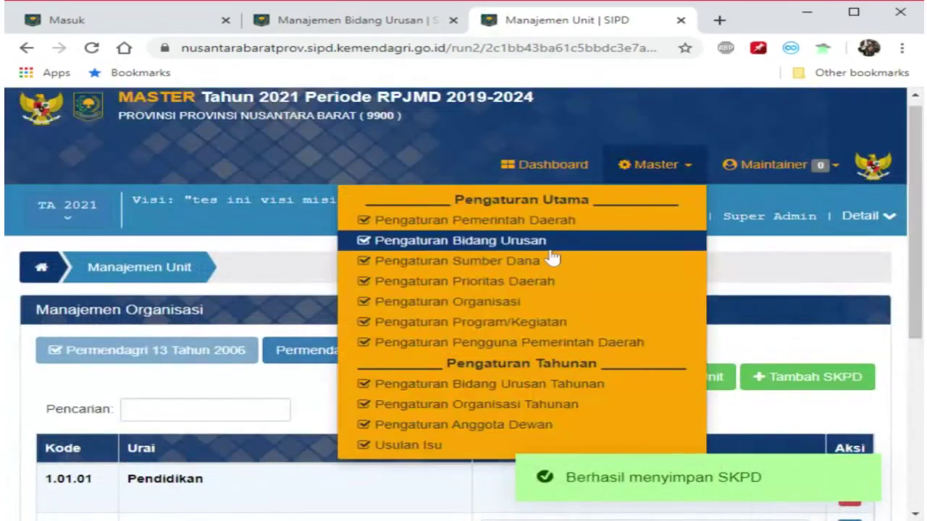
left_click(536, 330)
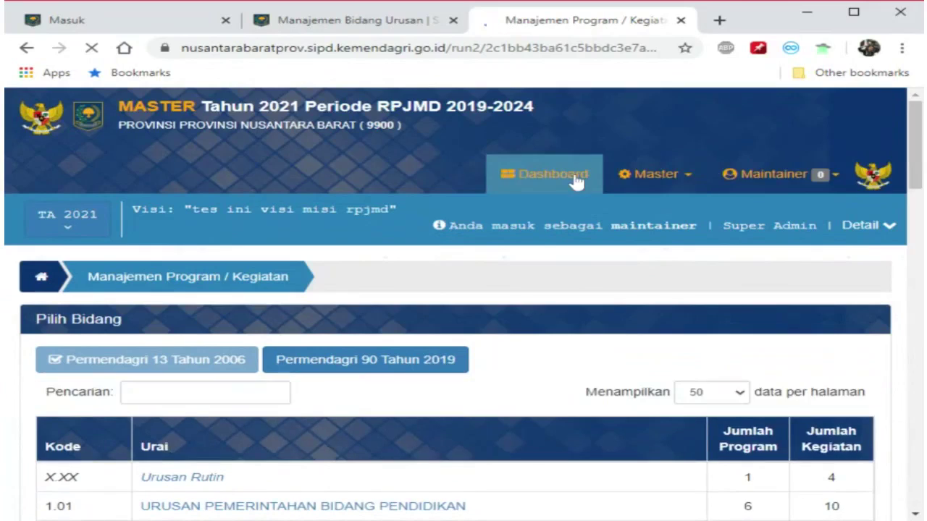
Open Pengaturan Organisasi from the master settings and switch the organisation list to Permendagri 90 Tahun 2019.
left_click(661, 176)
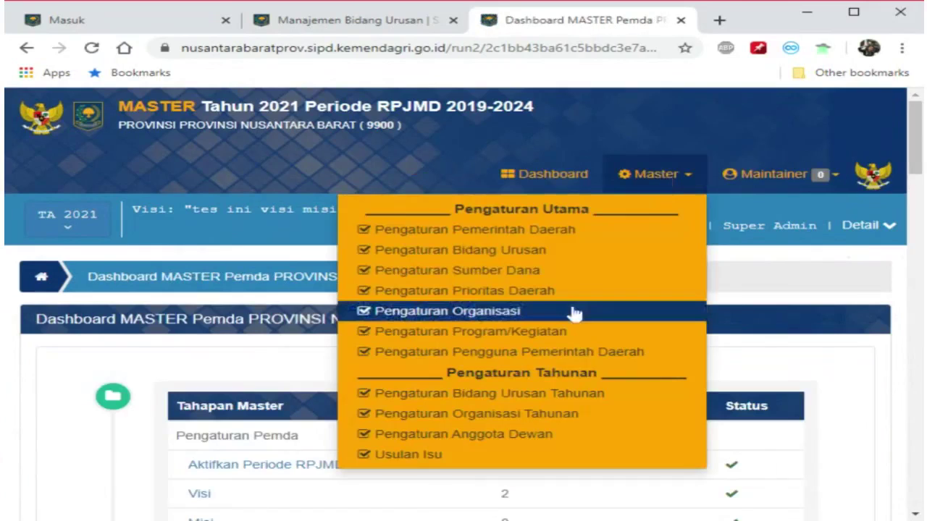
left_click(549, 311)
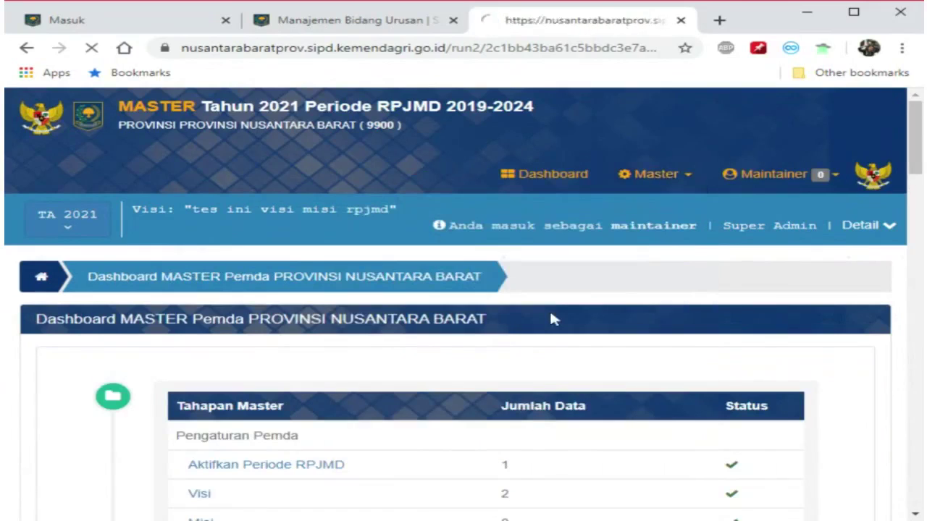
scroll(535, 313, "down", 2)
left_click(386, 213)
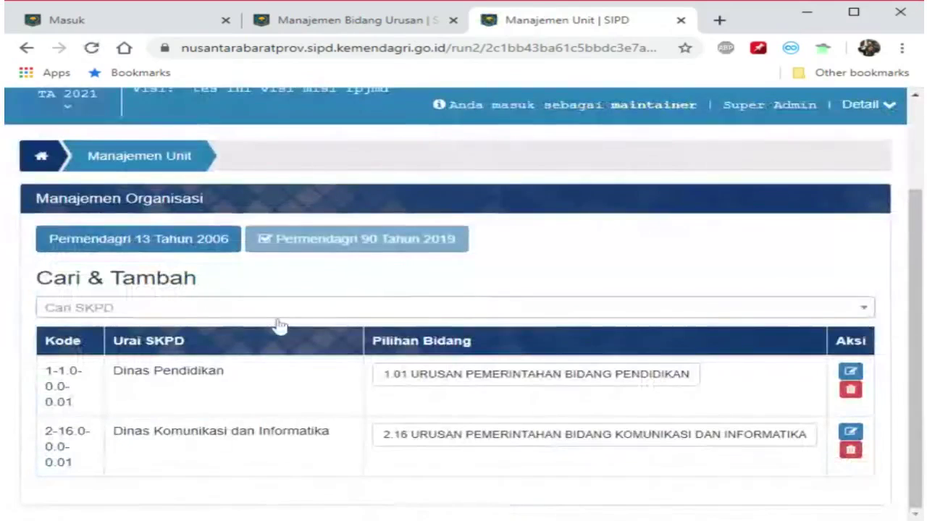
left_click(276, 318)
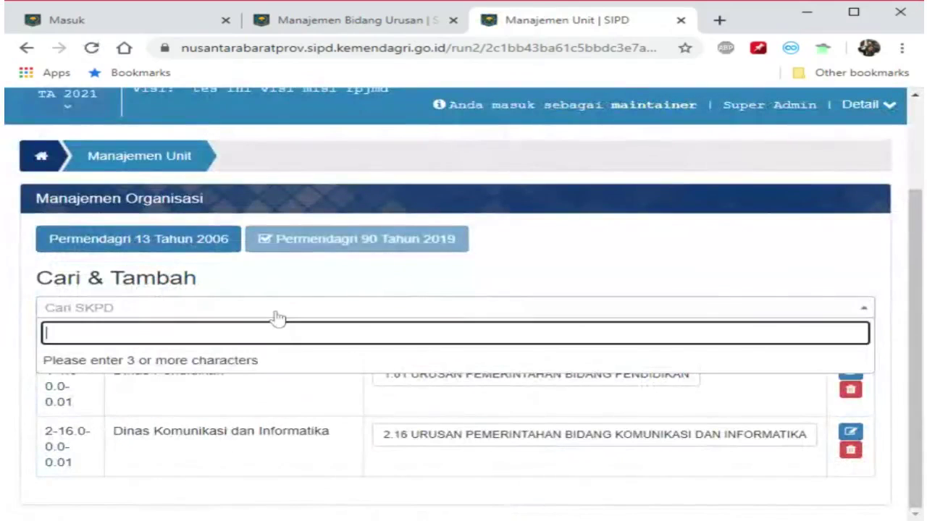
type("dinas")
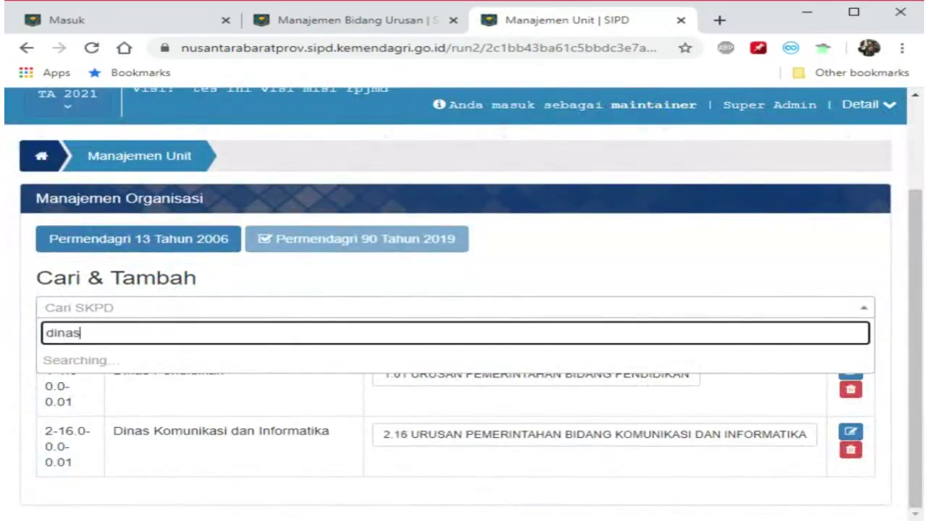
type(" pendidikan")
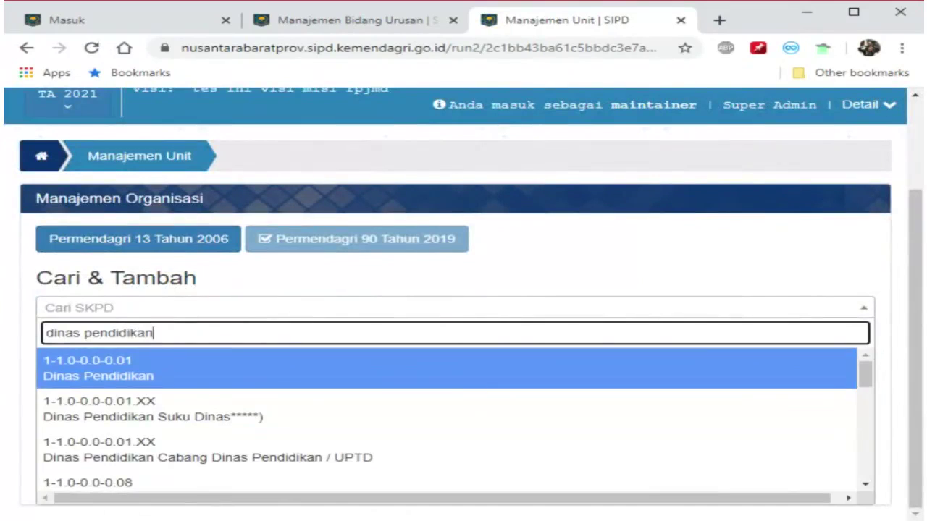
left_click(180, 384)
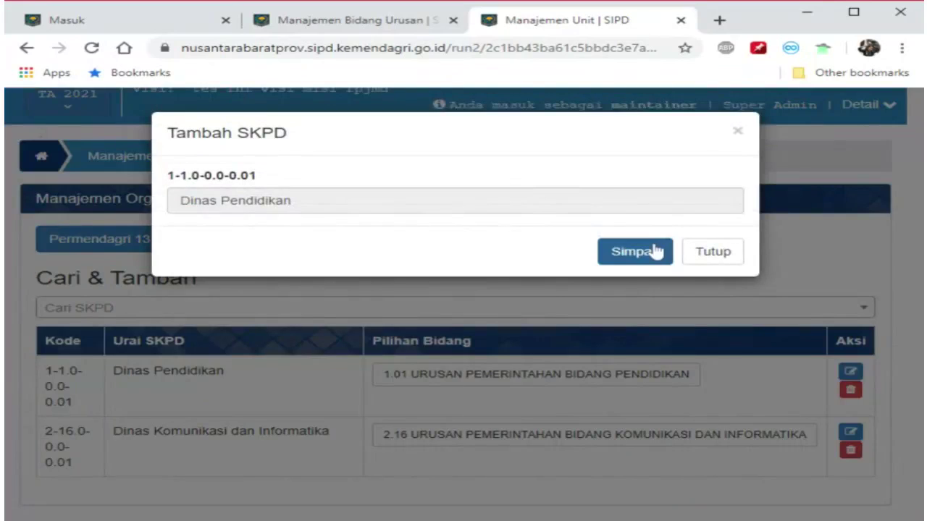
left_click(713, 252)
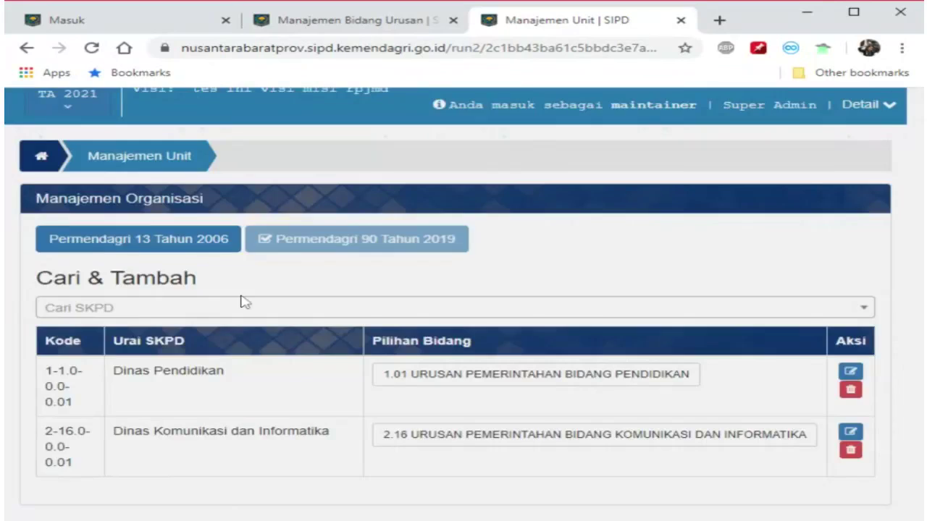
Find the SKPD 1-1.2-22.0-0.02 Dinas Pendidikan dan Kebudayaan and add it to the Permendagri 90 Tahun 2019 organisation list.
scroll(244, 302, "up", 1)
left_click(174, 333)
type("din")
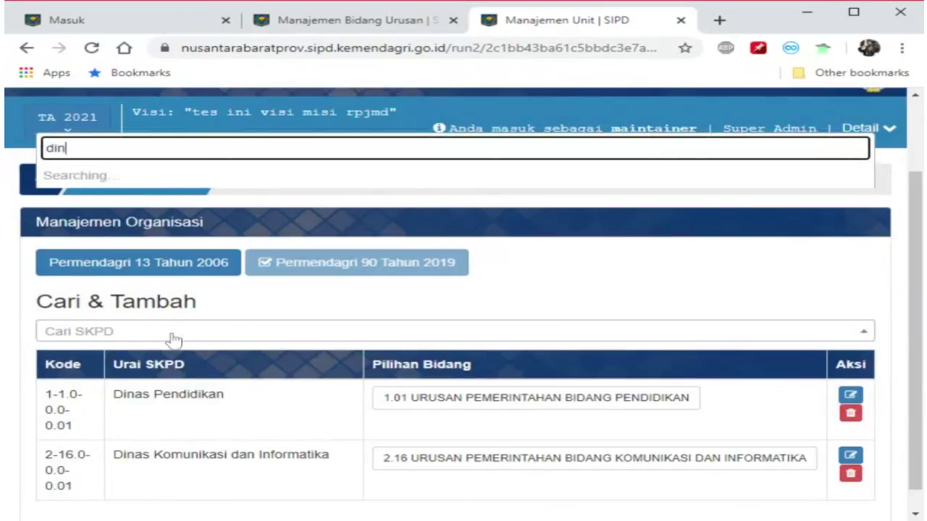
type("as pendii")
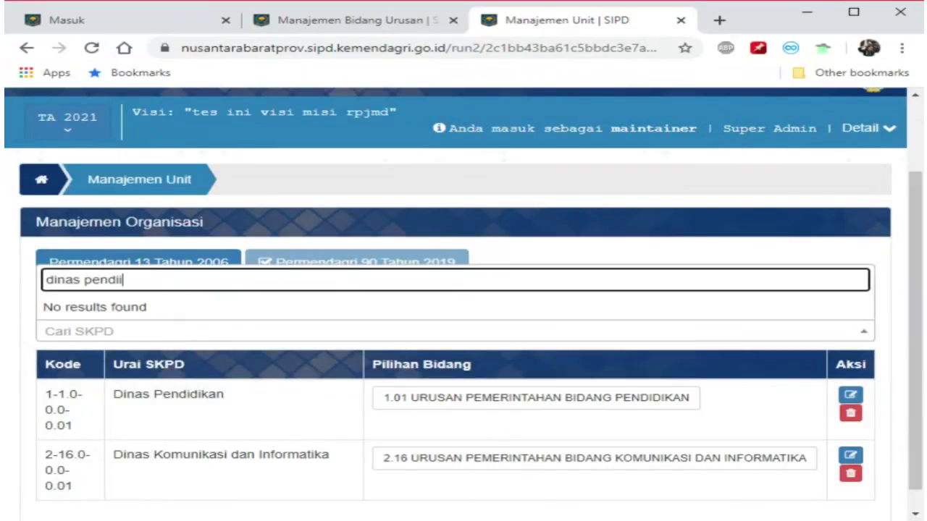
key("BackSpace")
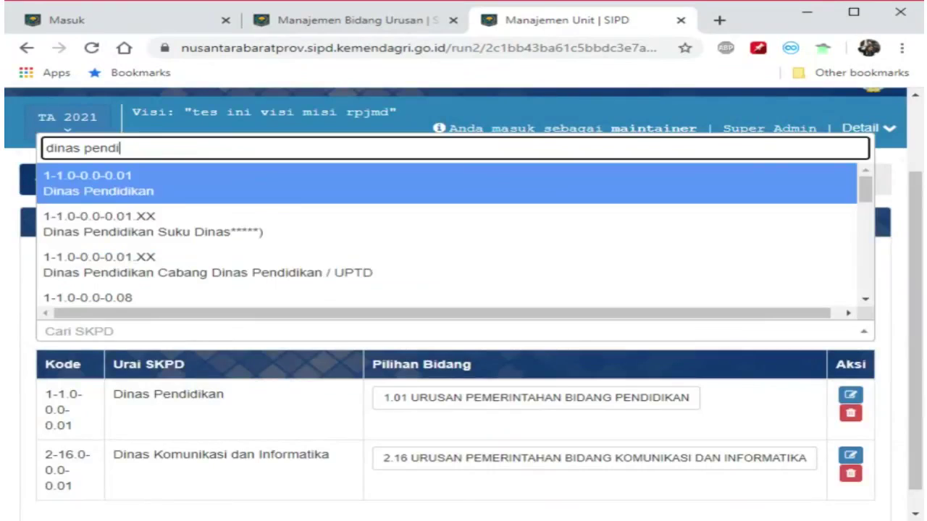
type("dikan dan")
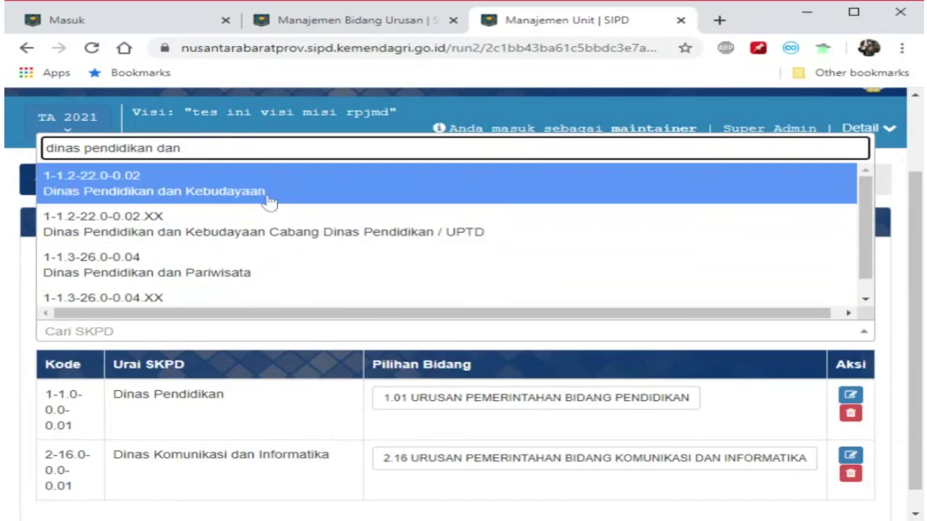
left_click(278, 190)
left_click(662, 262)
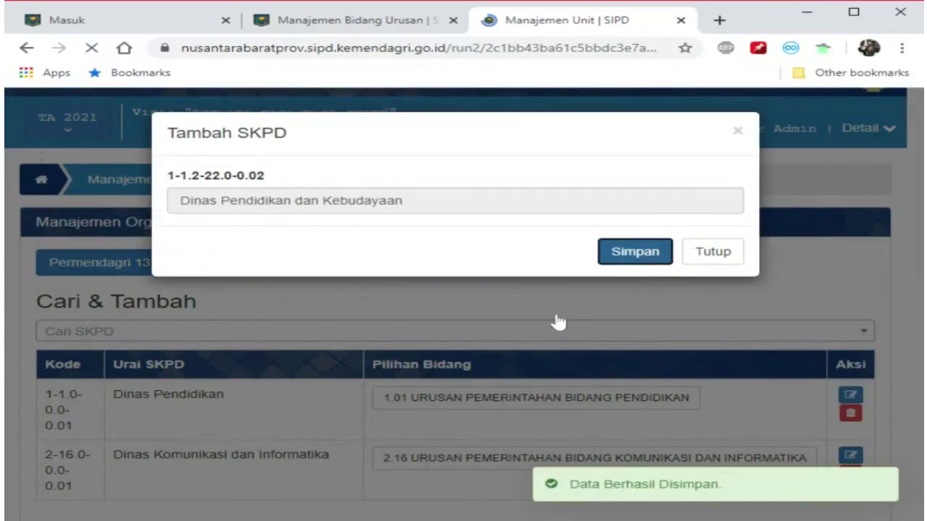
scroll(536, 333, "down", 3)
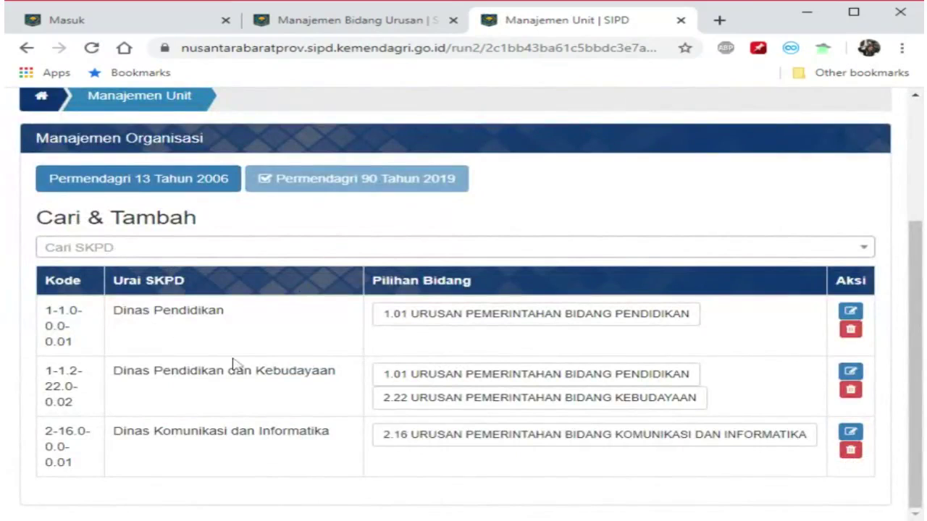
left_click_drag(43, 310, 86, 352)
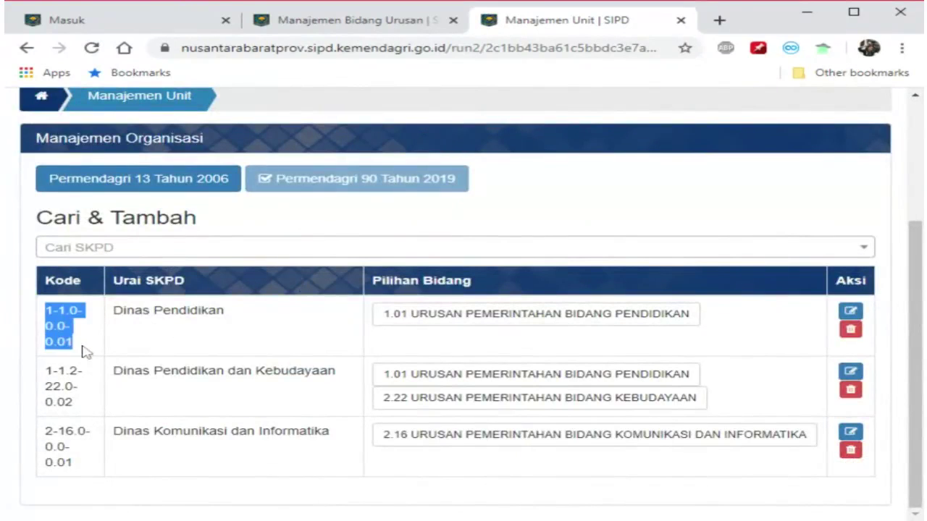
left_click(108, 342)
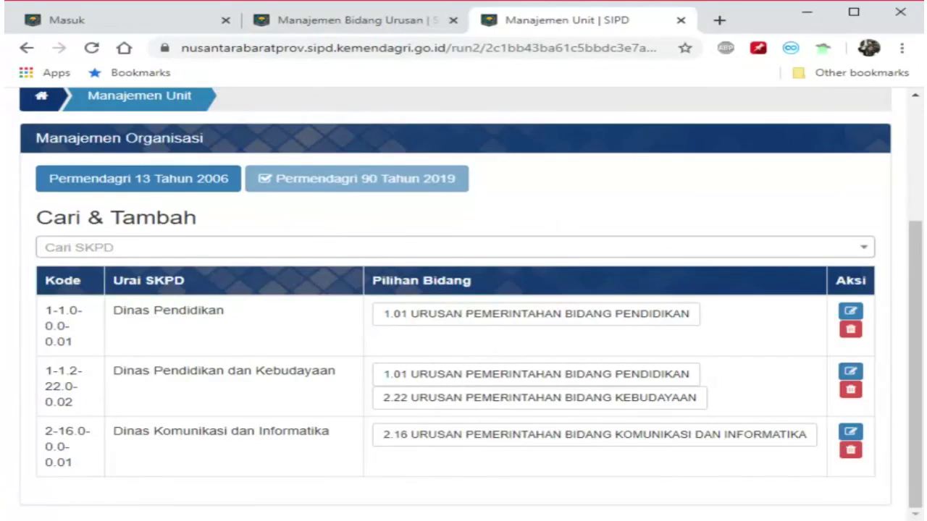
Edit the SKPD Dinas Pendidikan: add bidang 2.22 Urusan Pemerintahan Bidang Kebudayaan, rename it Dinas Pendidikan dan Kebudayaan, and save.
left_click(851, 311)
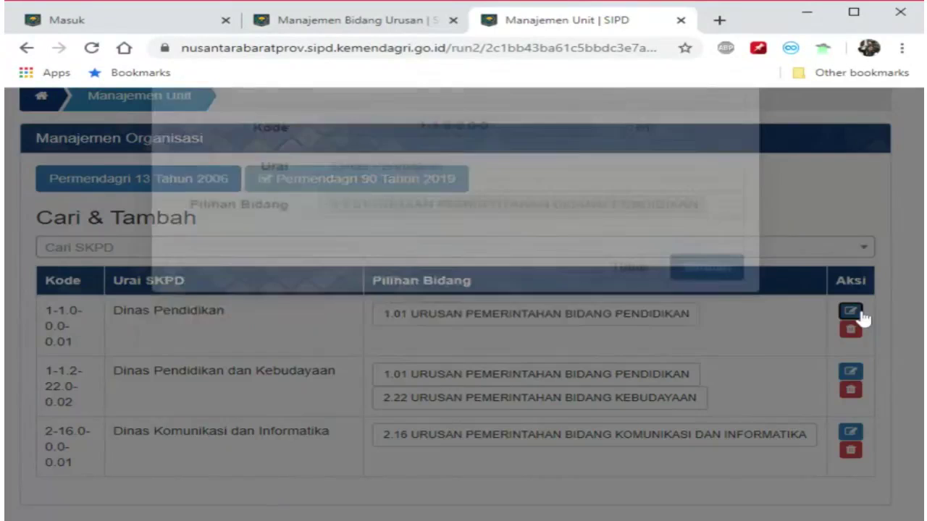
left_click(695, 267)
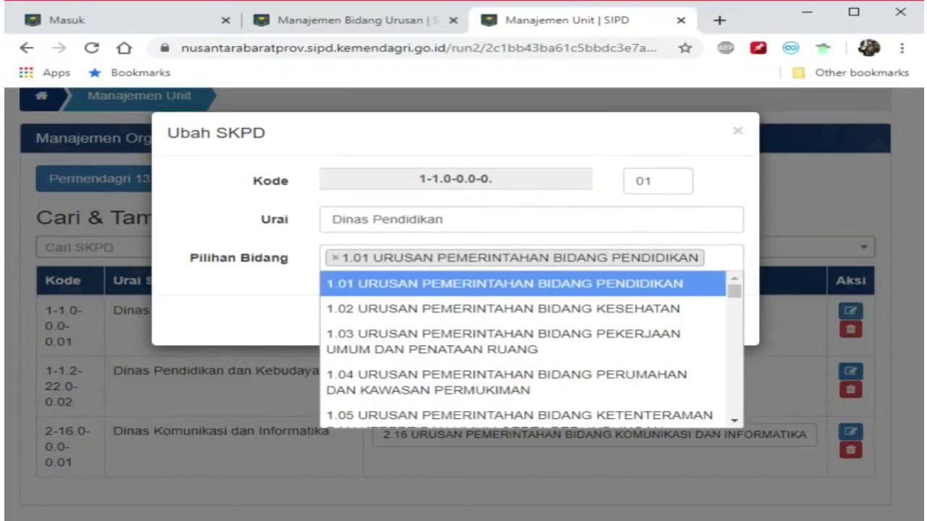
type("kebudayaan")
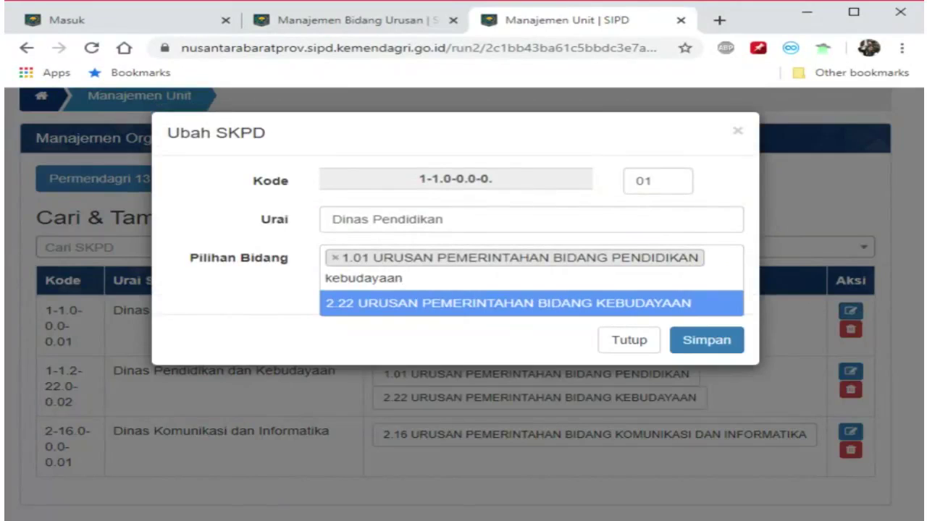
left_click(598, 311)
left_click(653, 181)
left_click(644, 218)
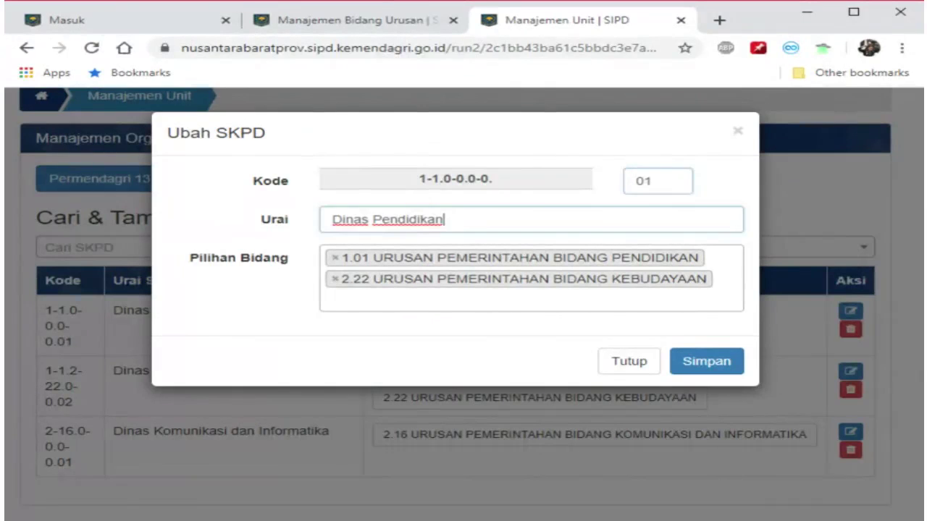
type("dan Kebudayaan")
left_click(710, 363)
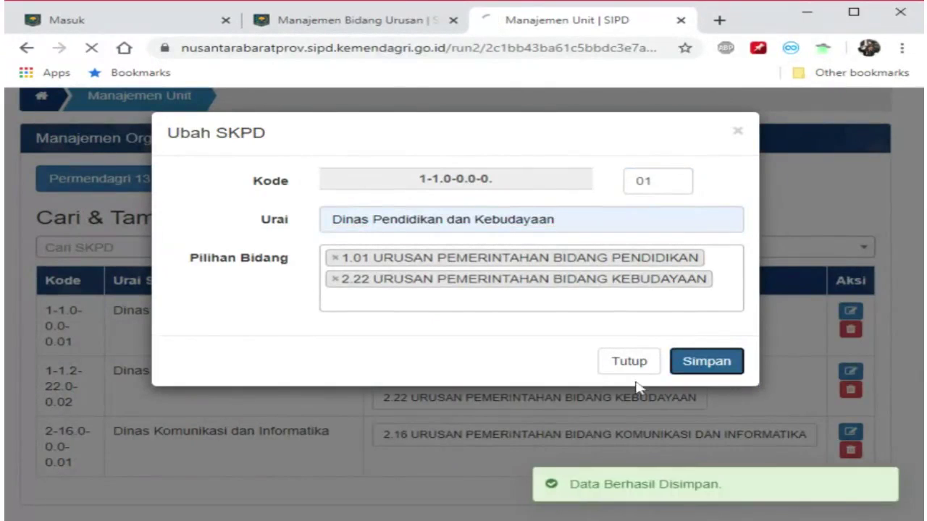
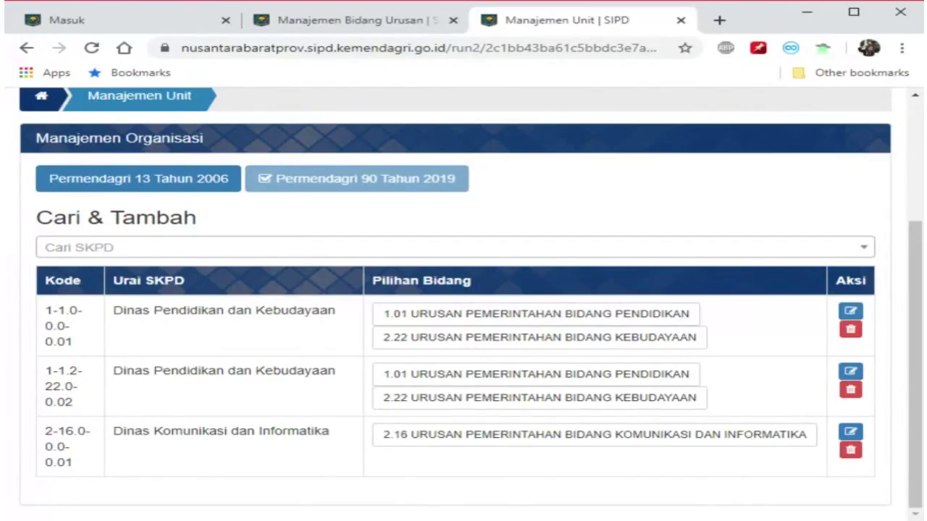
Open Pengaturan Program/Kegiatan from the master settings and view the bidang list for Permendagri 90 Tahun 2019.
scroll(294, 306, "up", 5)
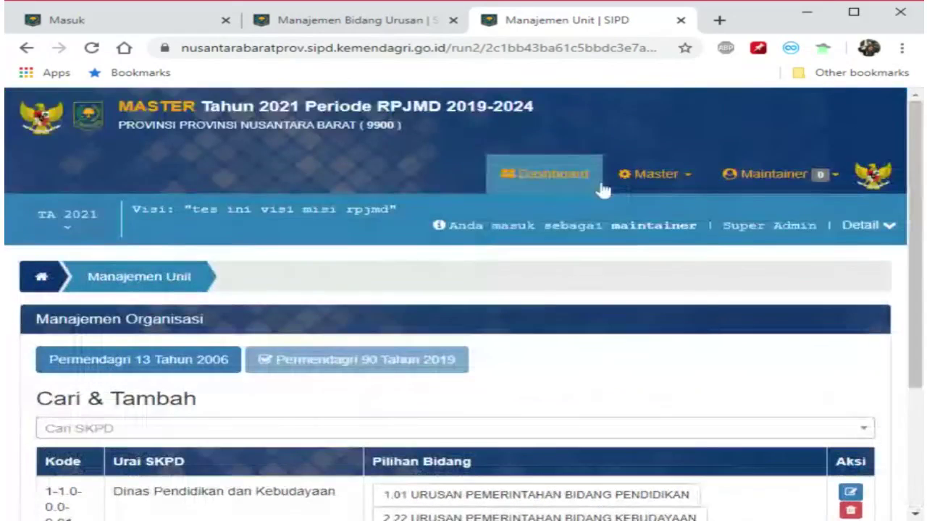
left_click(656, 178)
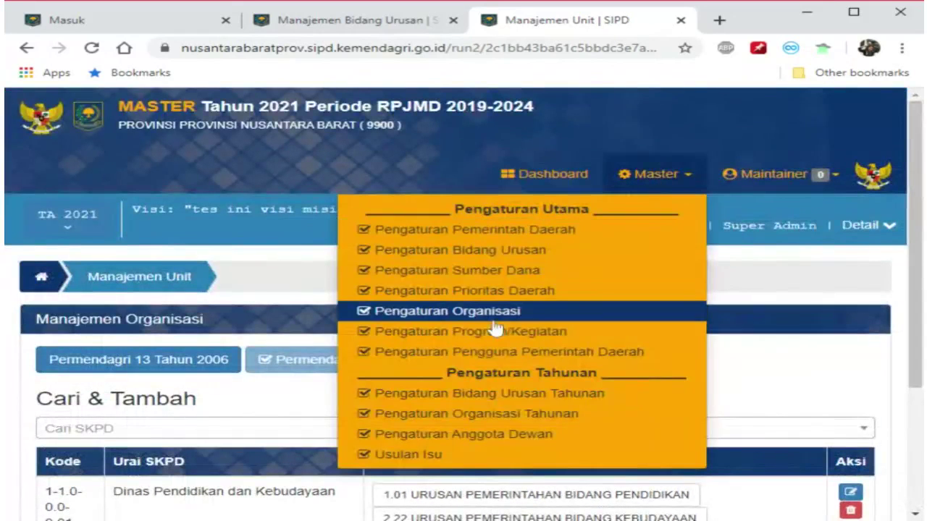
left_click(569, 331)
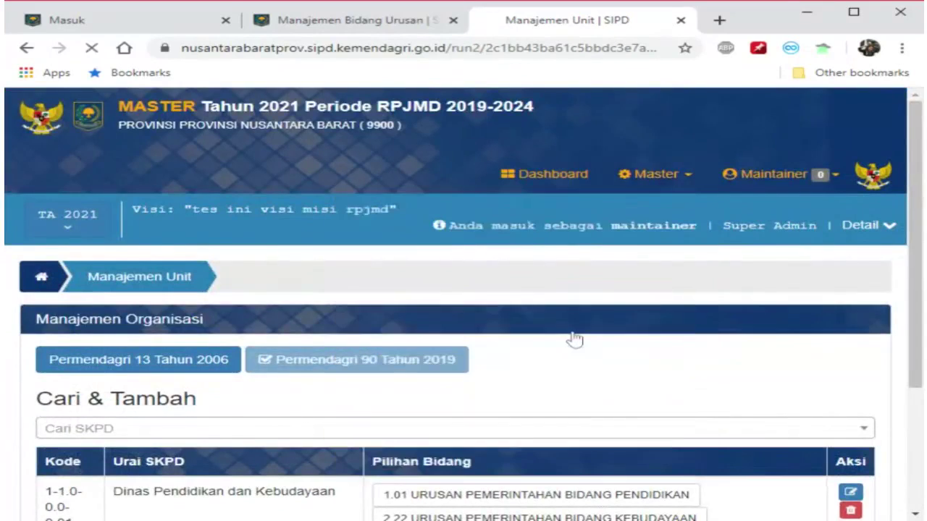
scroll(558, 352, "down", 3)
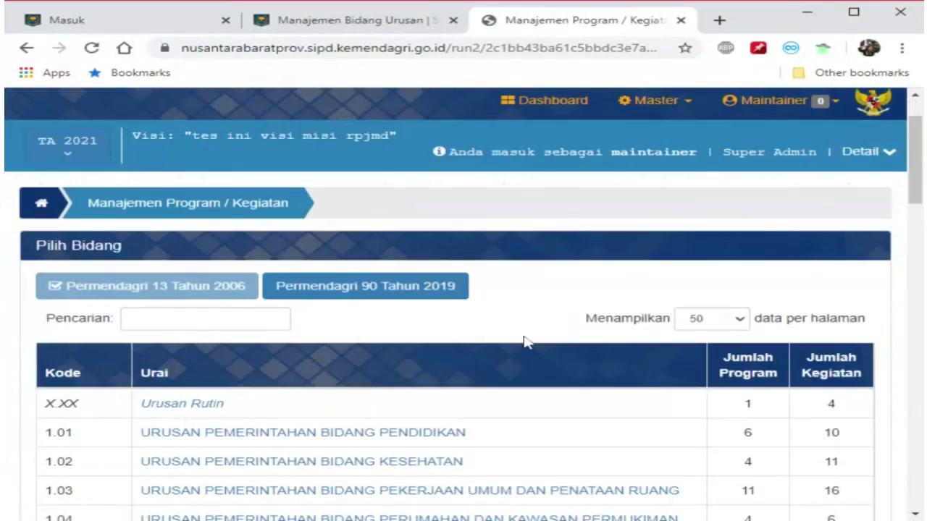
scroll(600, 179, "up", 1)
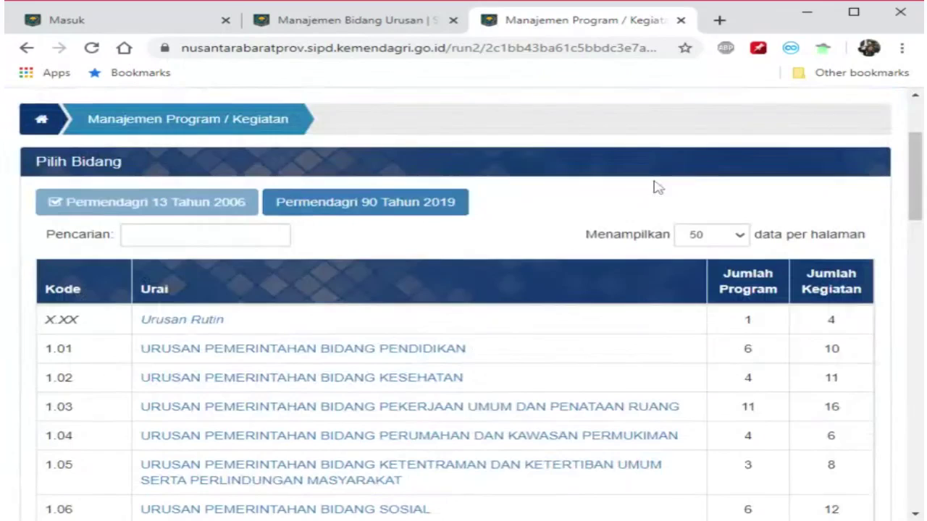
left_click(449, 210)
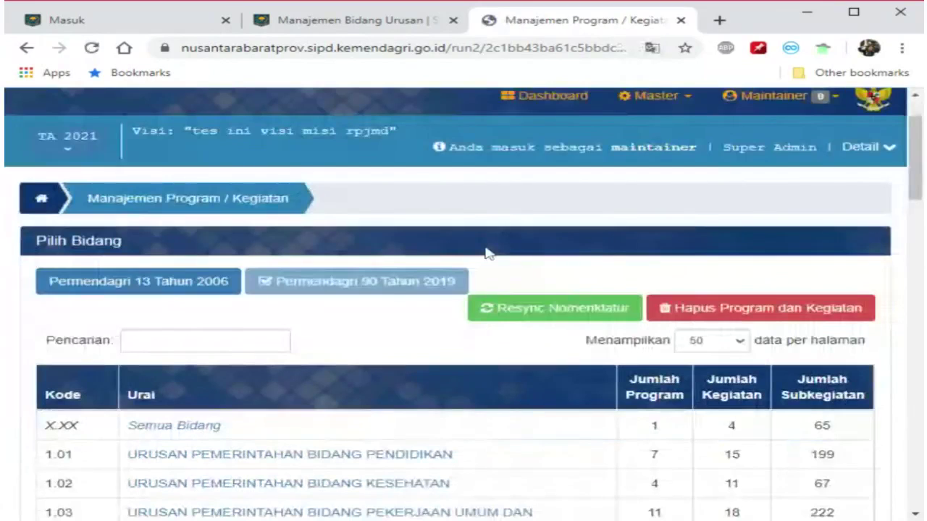
scroll(573, 239, "down", 1)
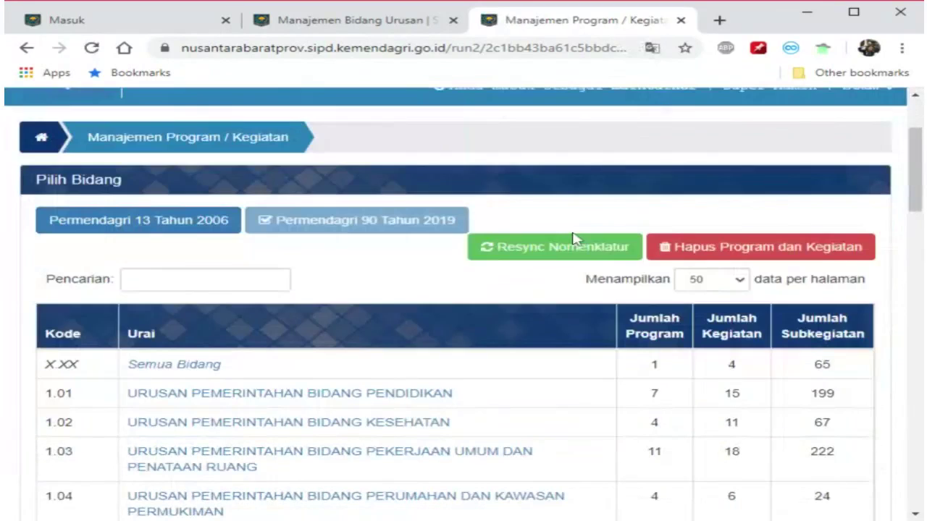
scroll(574, 238, "down", 1)
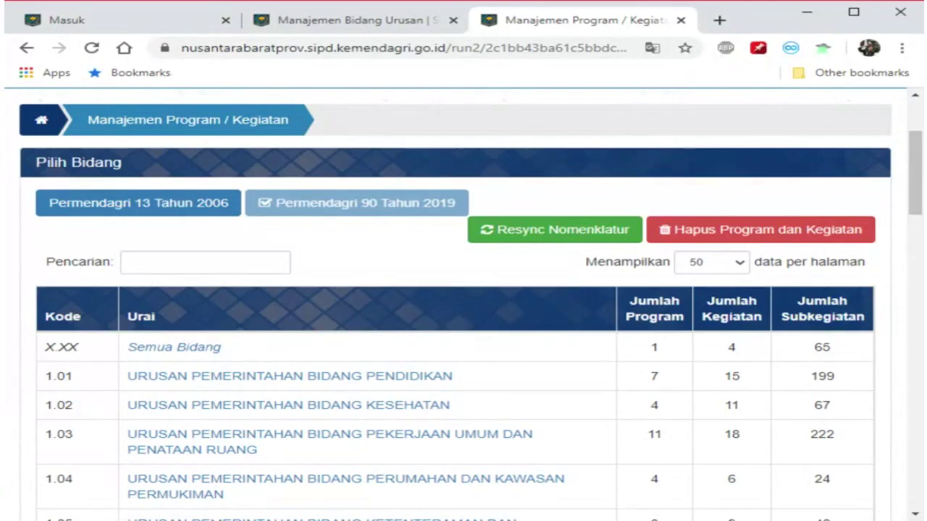
Return to the Permendagri 13 Tahun 2006 bidang list and expand Program Kesekretariatan under X.XX Urusan Rutin.
left_click(193, 207)
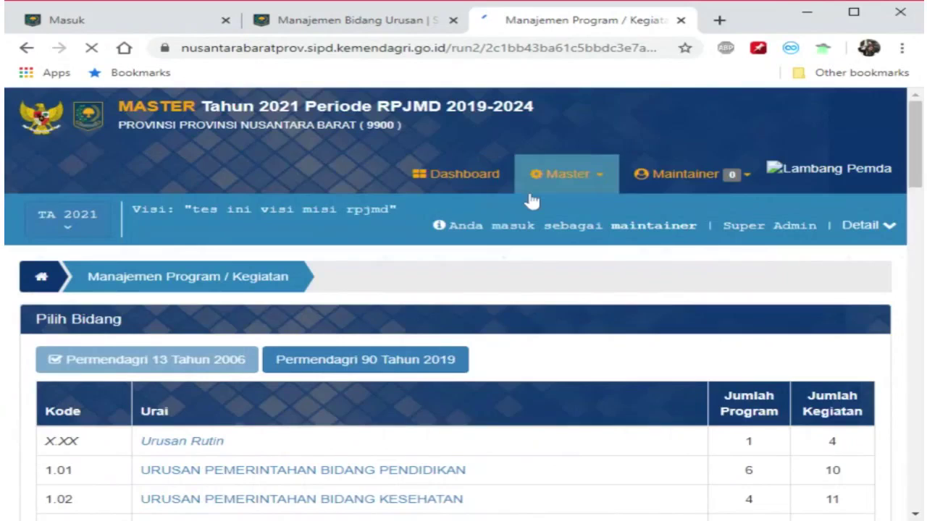
scroll(533, 200, "down", 3)
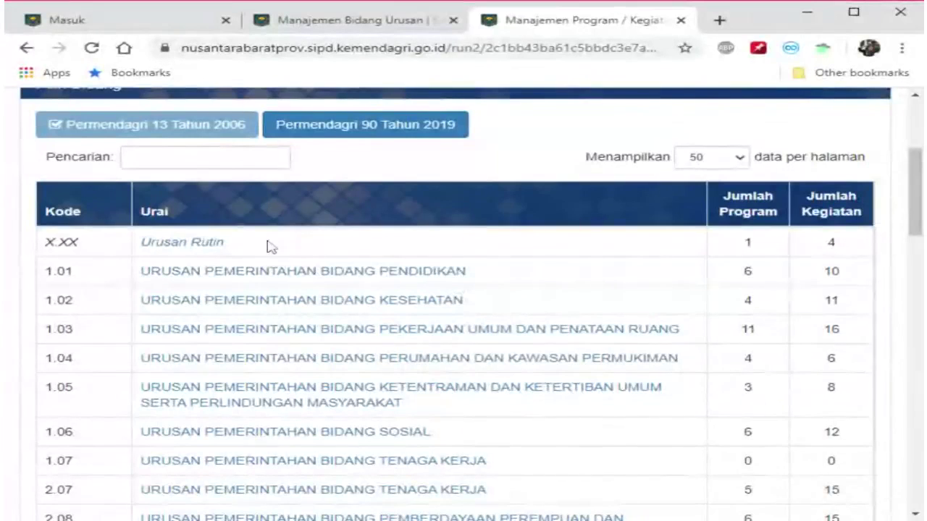
left_click(192, 252)
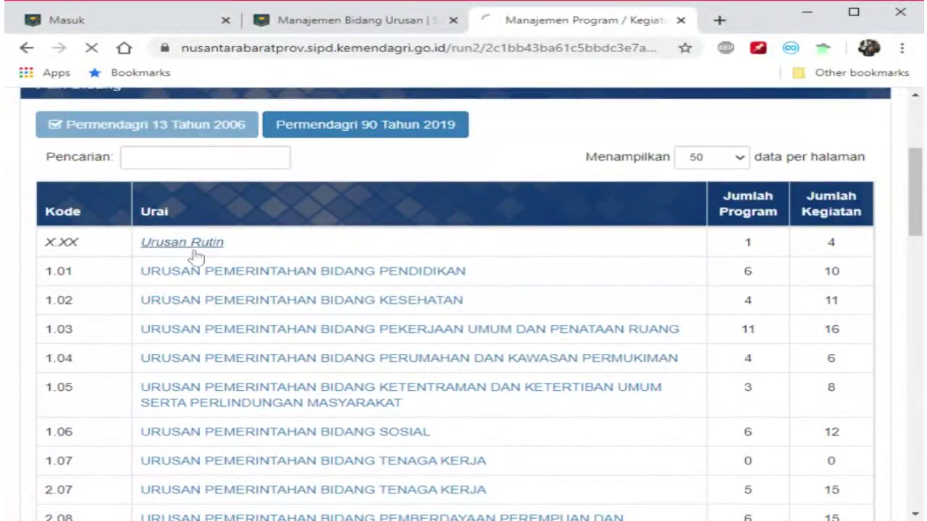
scroll(270, 274, "down", 1)
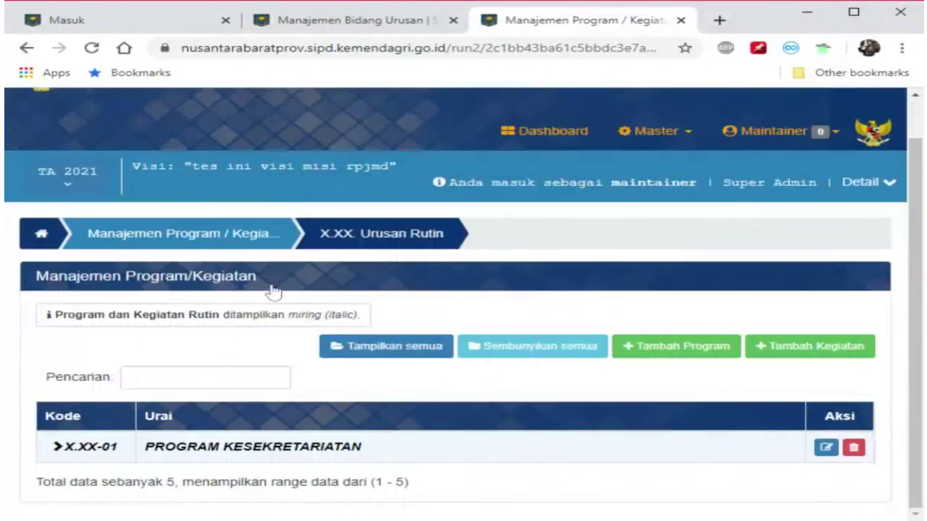
left_click(397, 449)
scroll(395, 434, "down", 2)
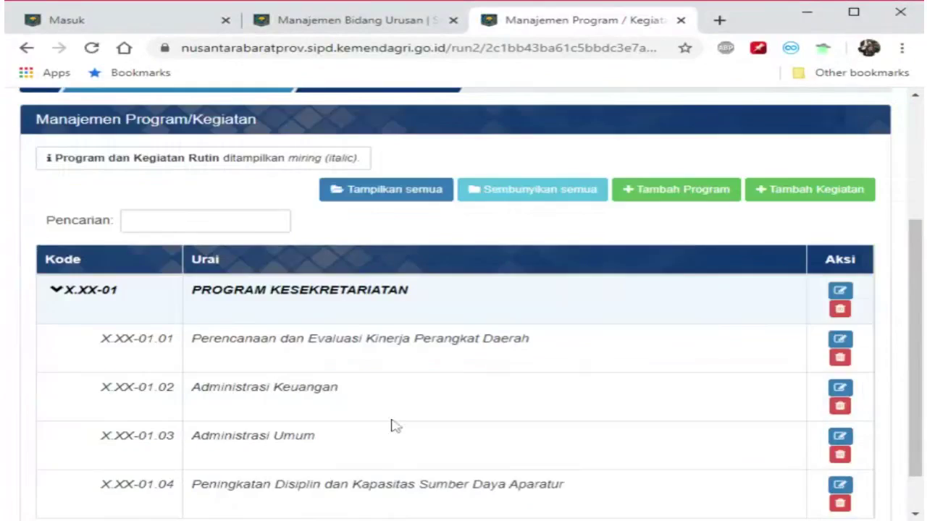
scroll(393, 427, "down", 1)
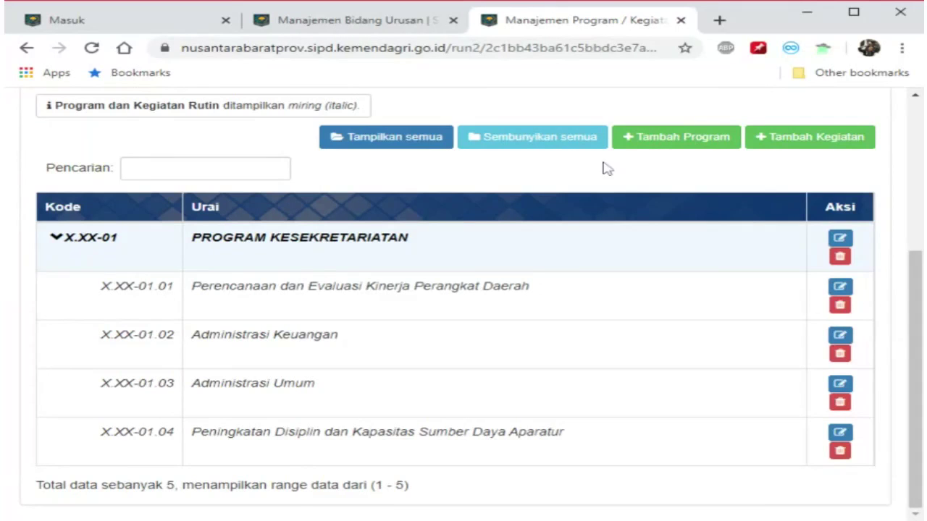
Start a new program under X.XX Urusan Rutin, enter the code X.XX.02, and close the form without saving.
left_click(667, 141)
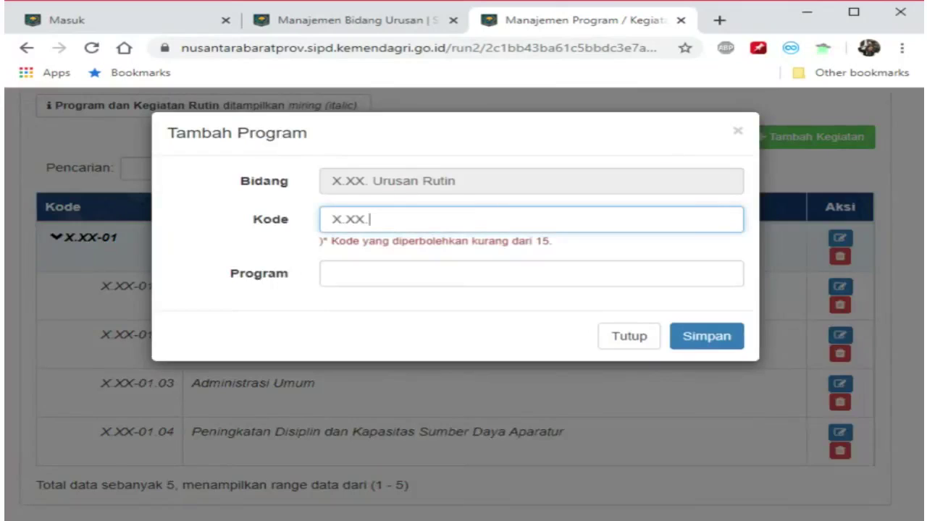
left_click_drag(346, 240, 585, 262)
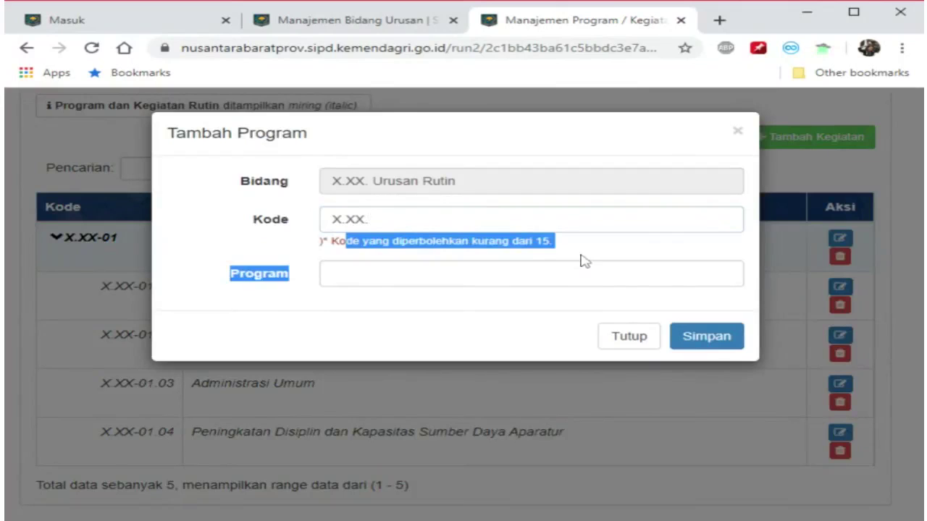
left_click(587, 260)
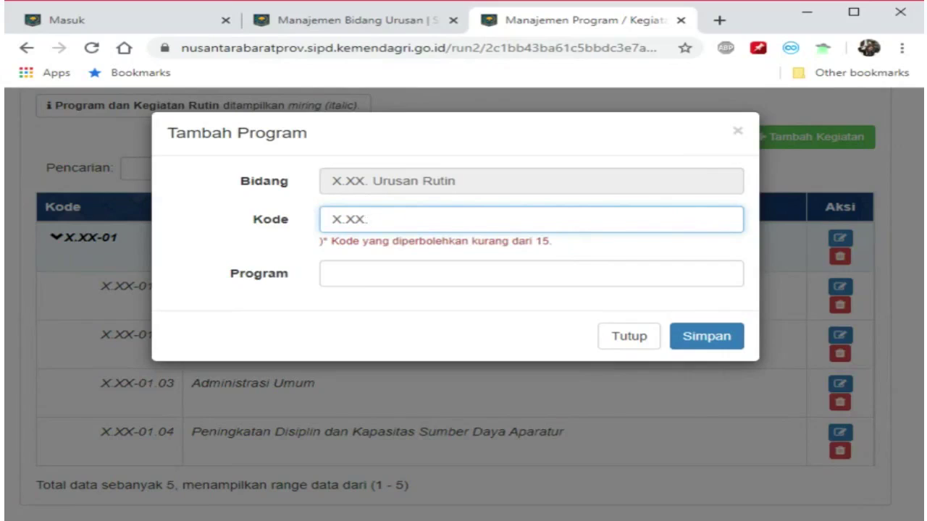
type("01")
left_click(214, 264)
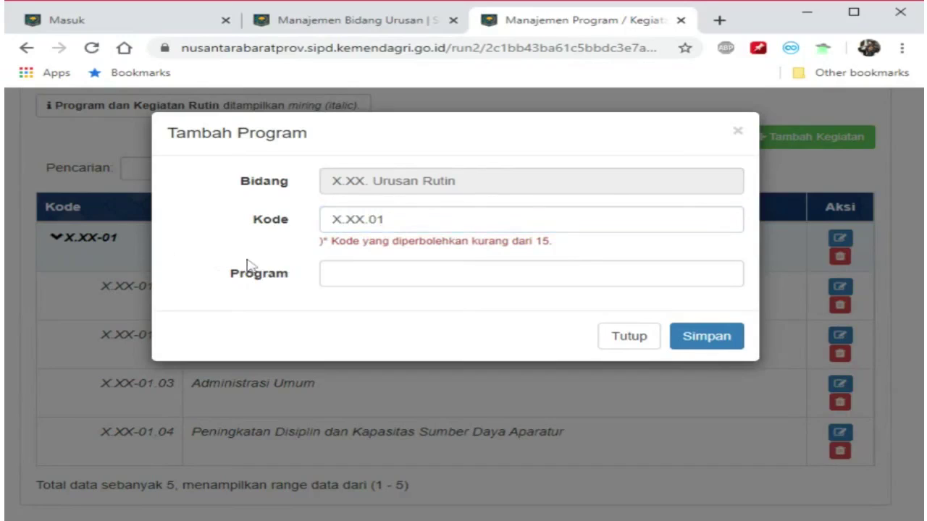
left_click(415, 224)
key("BackSpace")
type("2")
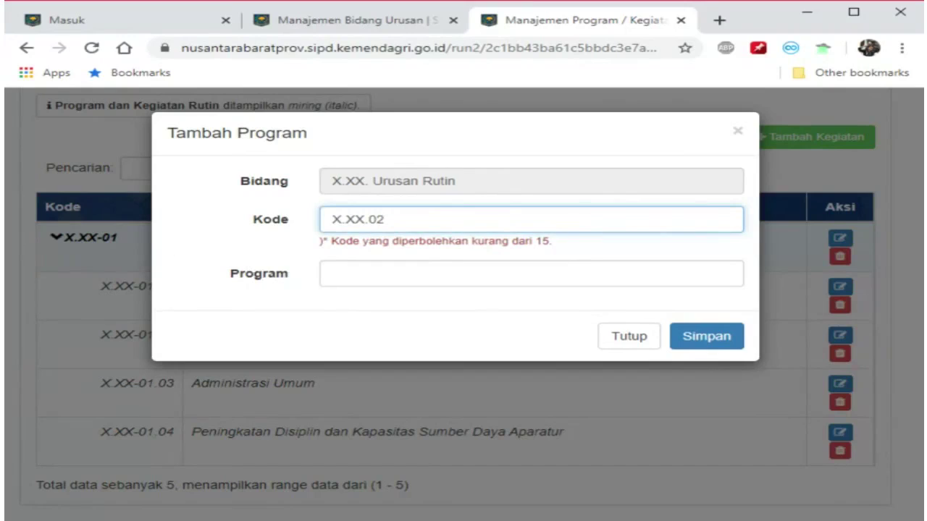
left_click(258, 263)
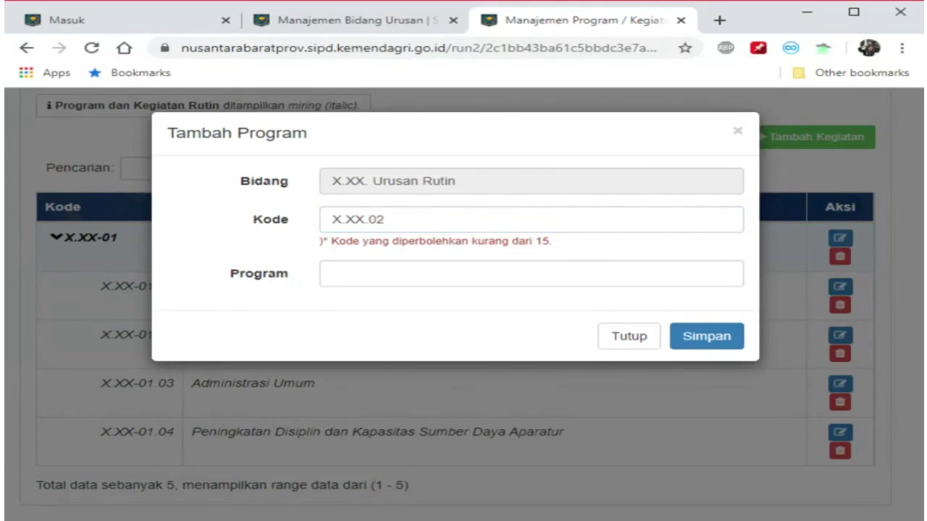
left_click(640, 336)
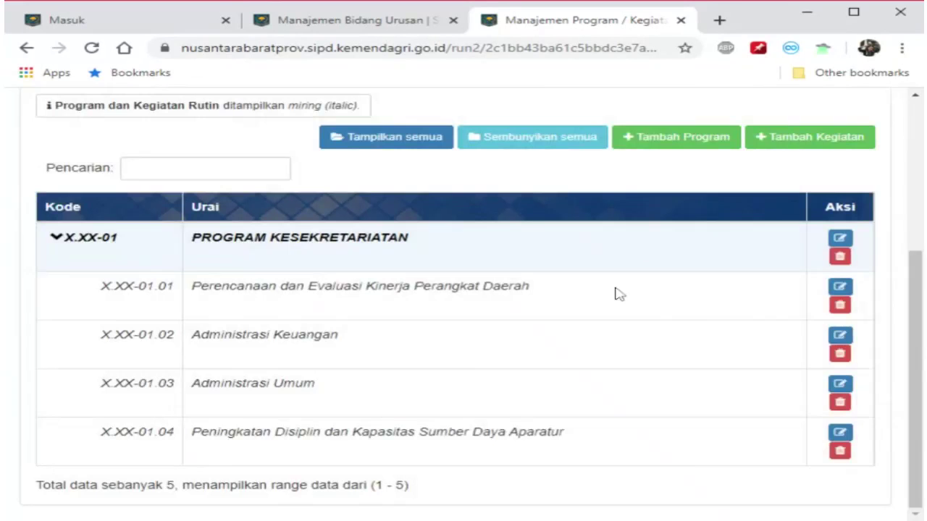
Open bidang 1.01 Urusan Pemerintahan Bidang Pendidikan and expand Program Kesekretariatan and Program Pengelolaan Pendidikan to view their kegiatan.
scroll(570, 203, "up", 2)
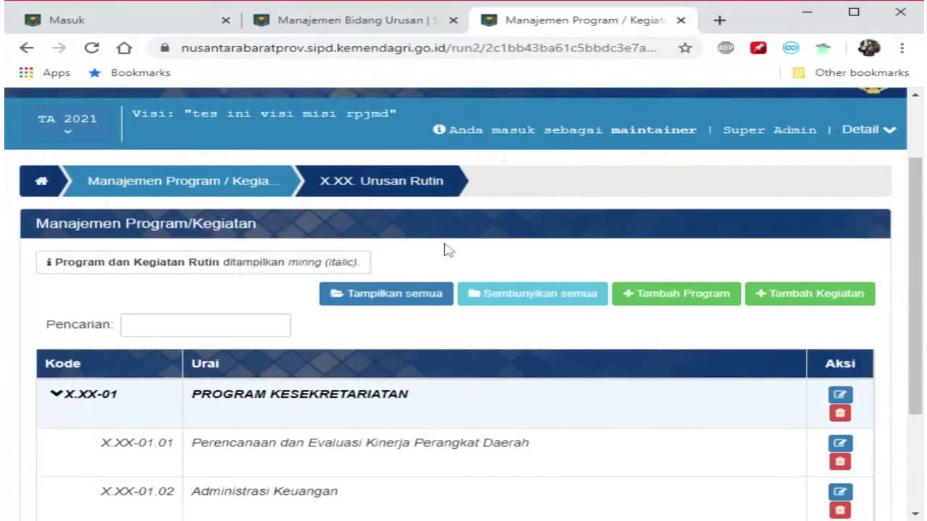
left_click(263, 191)
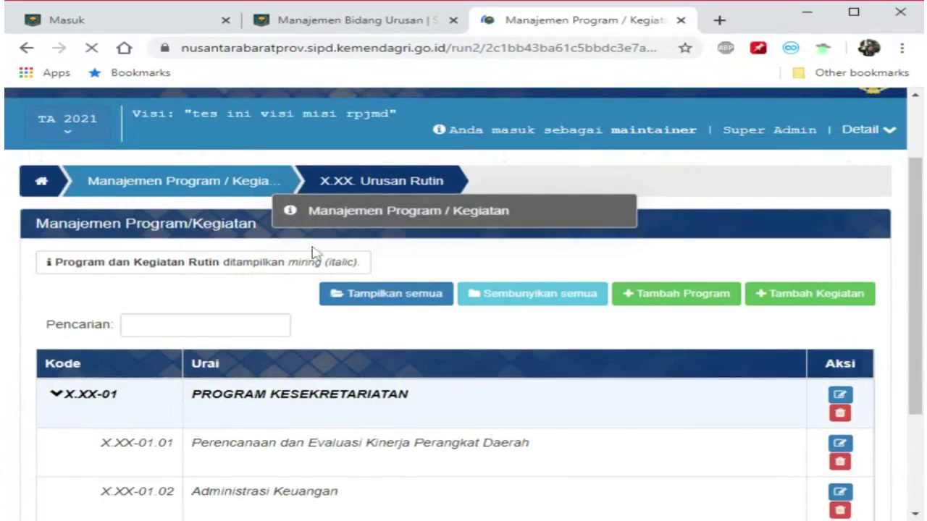
scroll(420, 391, "down", 2)
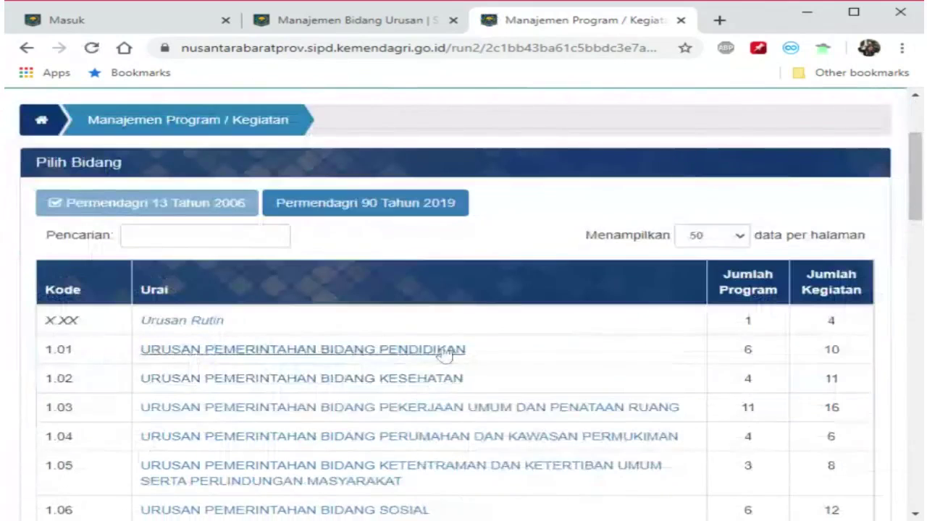
left_click(446, 351)
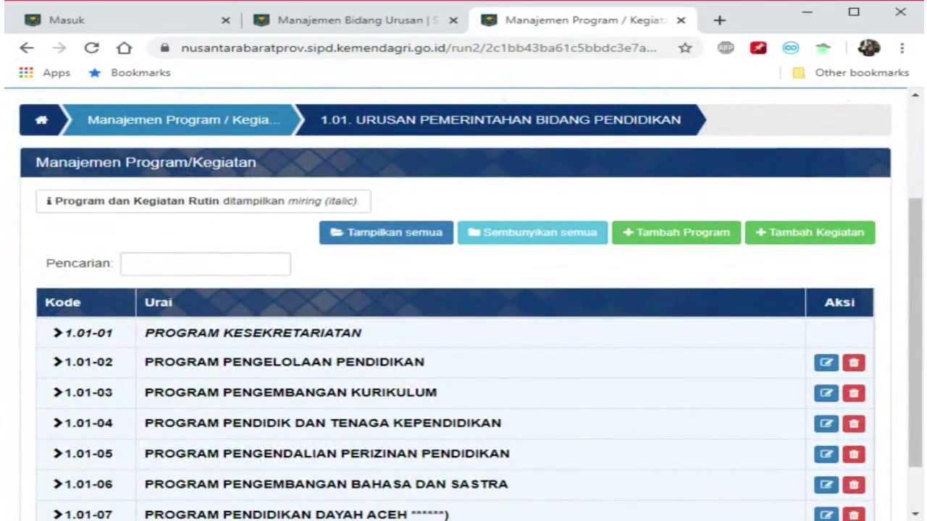
scroll(123, 289, "down", 2)
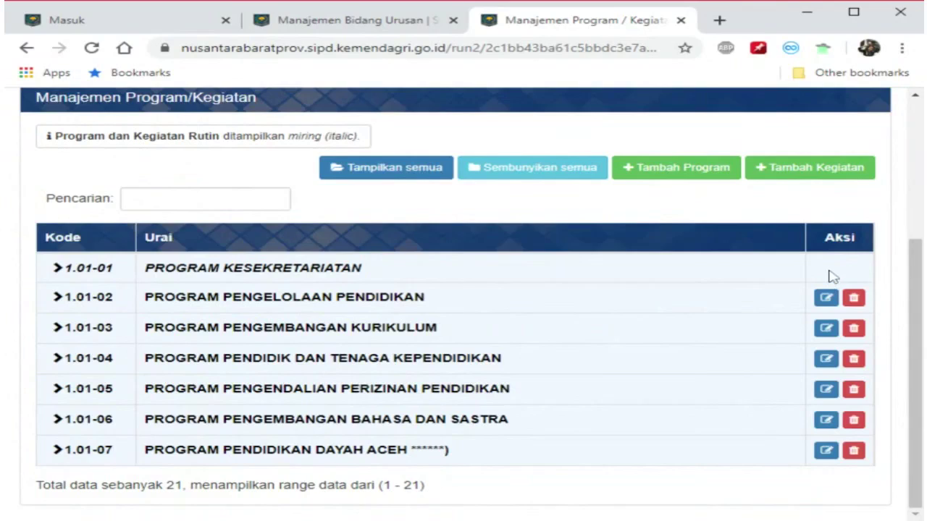
left_click(551, 279)
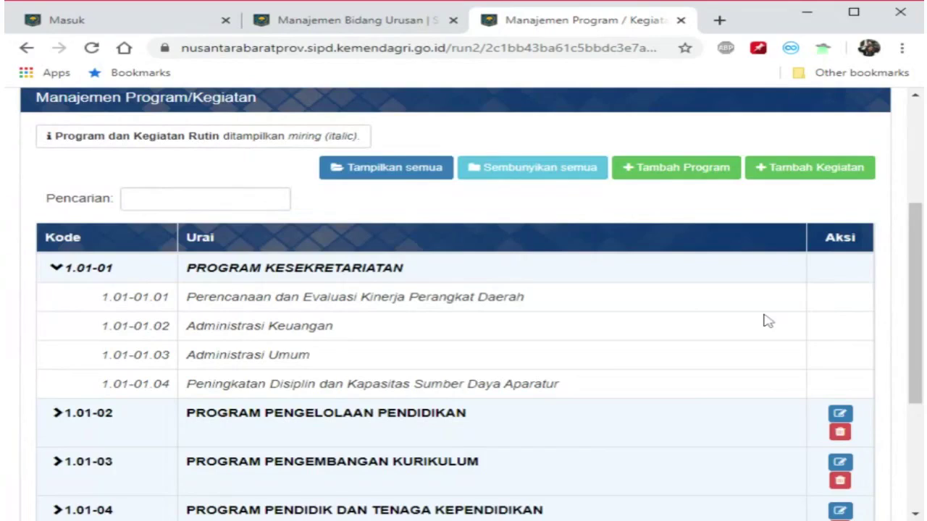
scroll(766, 320, "down", 1)
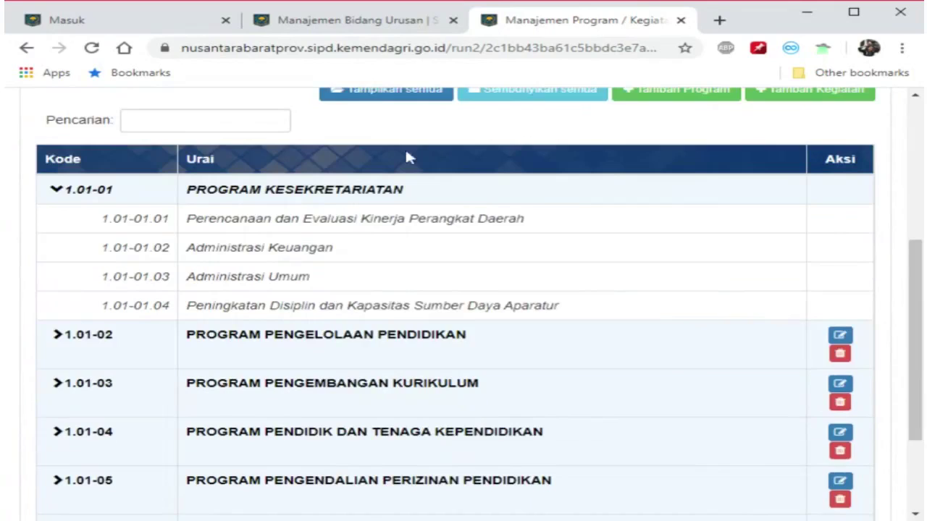
left_click(165, 337)
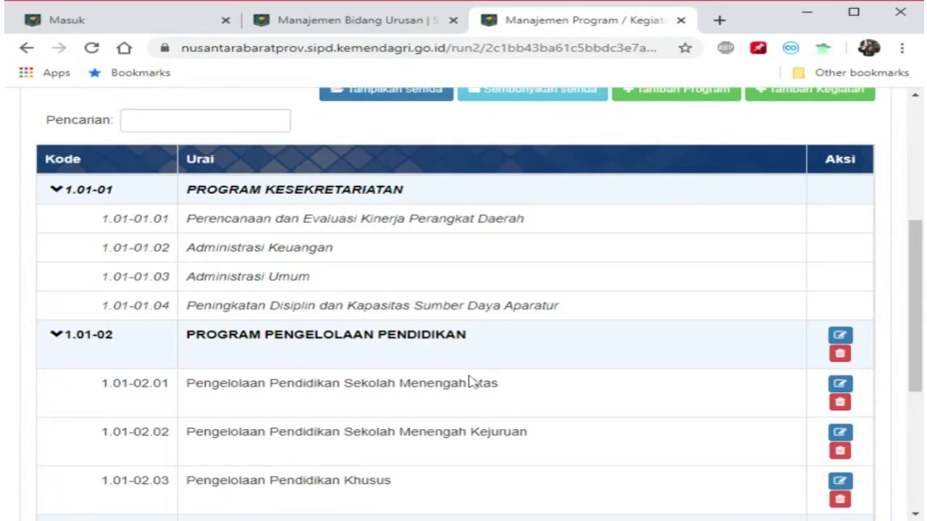
Start a new program under bidang 1.01 Pendidikan, enter the code 1.01.15, and close the form without saving.
scroll(609, 205, "up", 1)
scroll(609, 205, "up", 1)
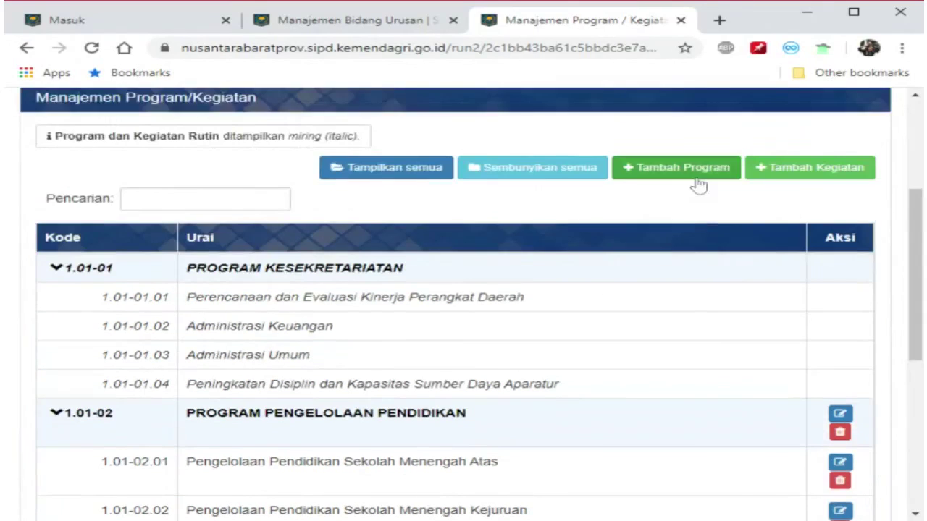
left_click(691, 172)
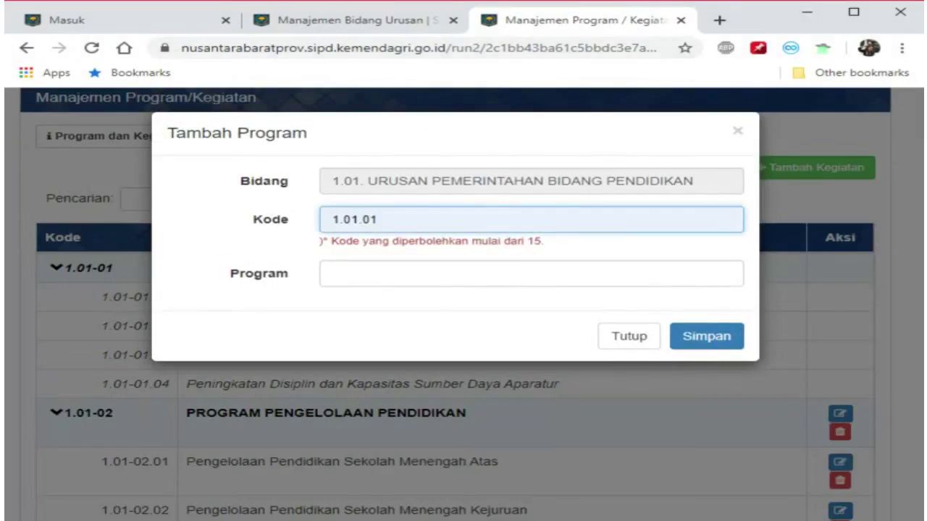
type("0")
key("BackSpace")
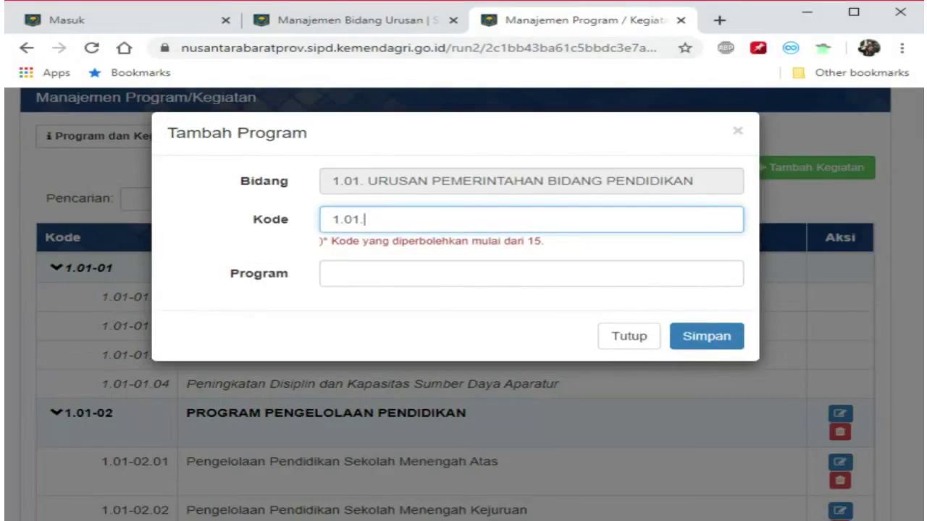
type("15")
left_click(565, 177)
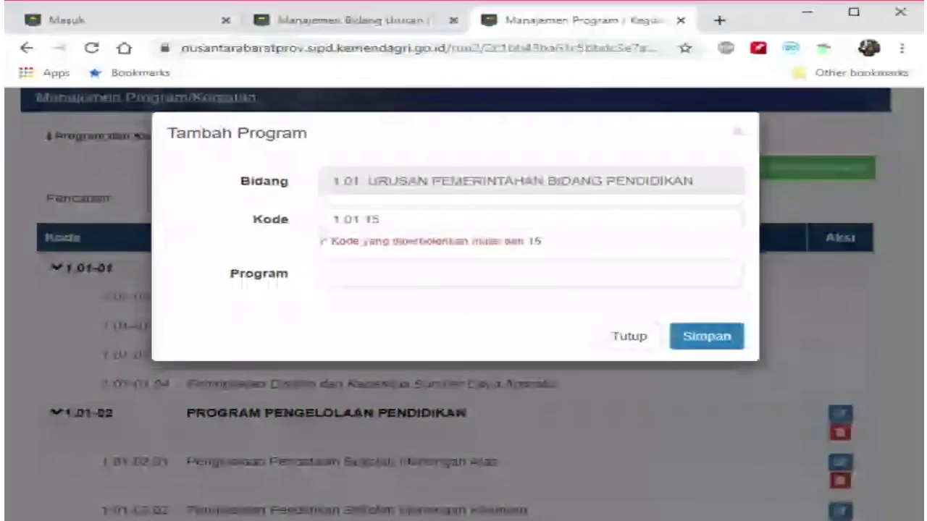
left_click(620, 339)
Open Pengaturan Bidang Urusan Tahunan from the master settings and review the yearly urusan and bidang list.
scroll(611, 335, "up", 3)
left_click(688, 176)
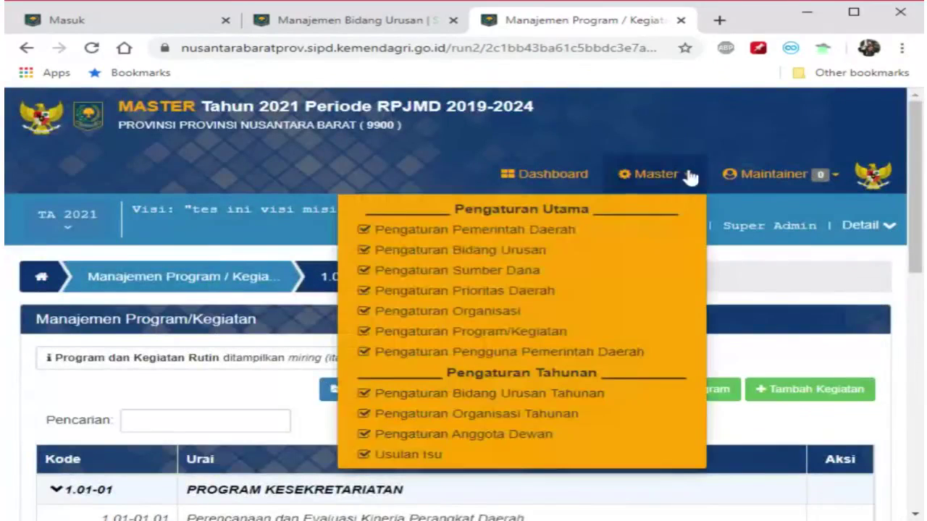
scroll(604, 312, "down", 2)
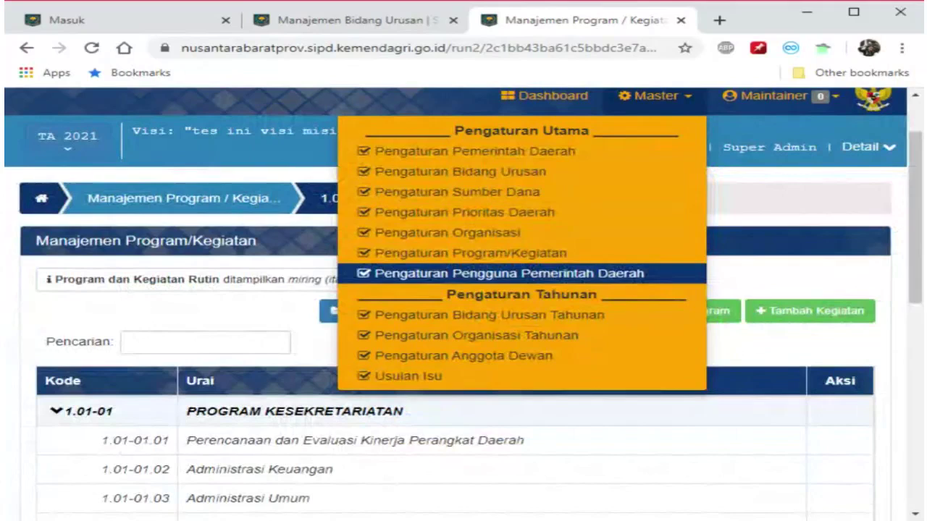
left_click(535, 314)
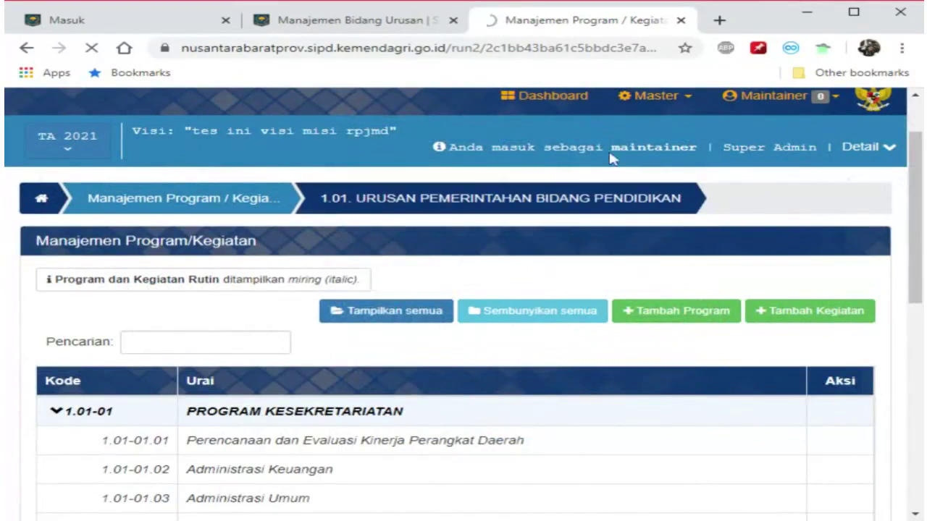
left_click(640, 101)
left_click(665, 103)
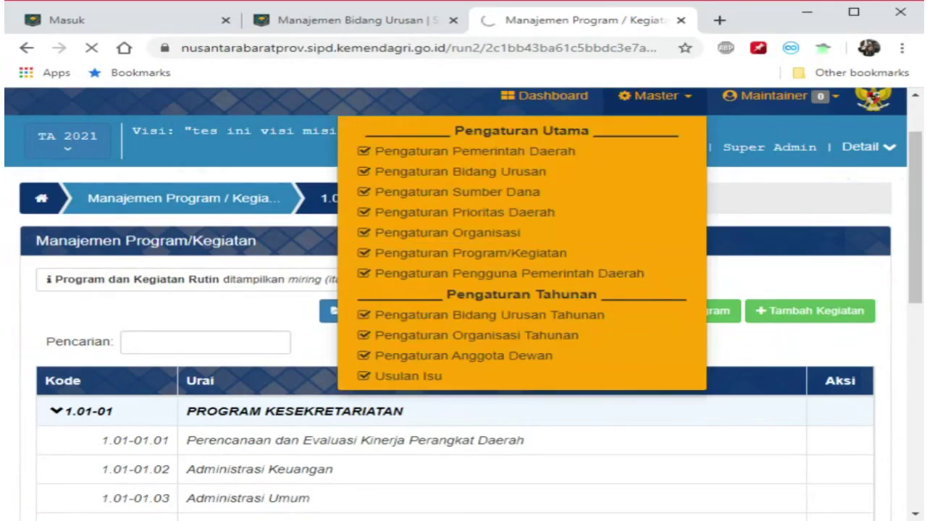
left_click(555, 317)
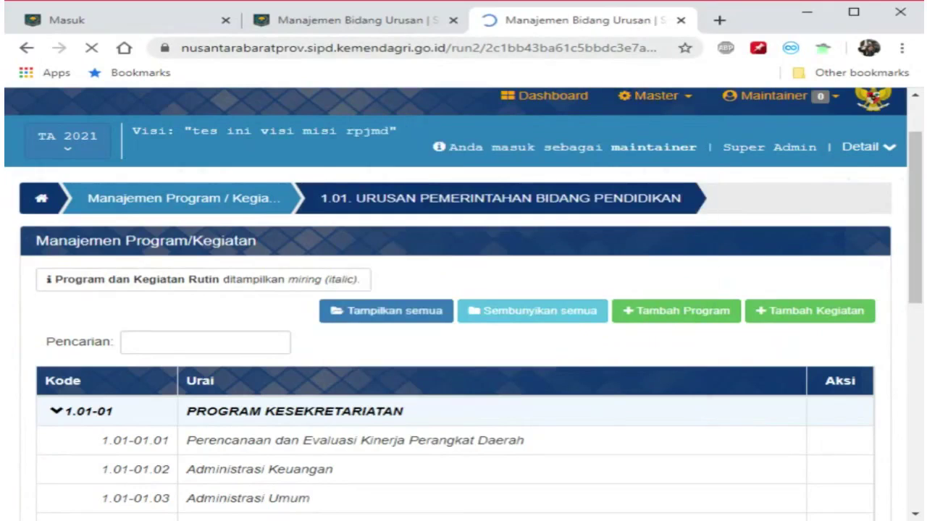
scroll(507, 253, "down", 3)
scroll(548, 269, "up", 1)
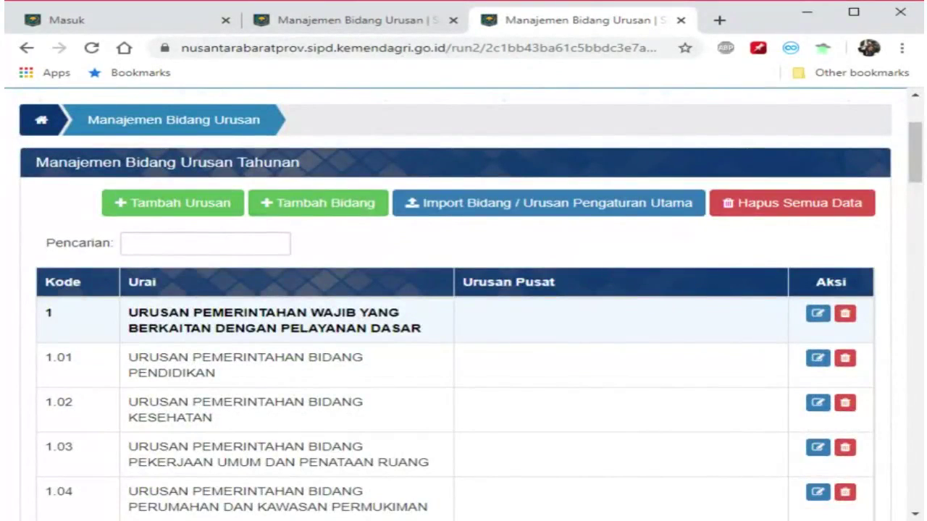
scroll(548, 282, "down", 1)
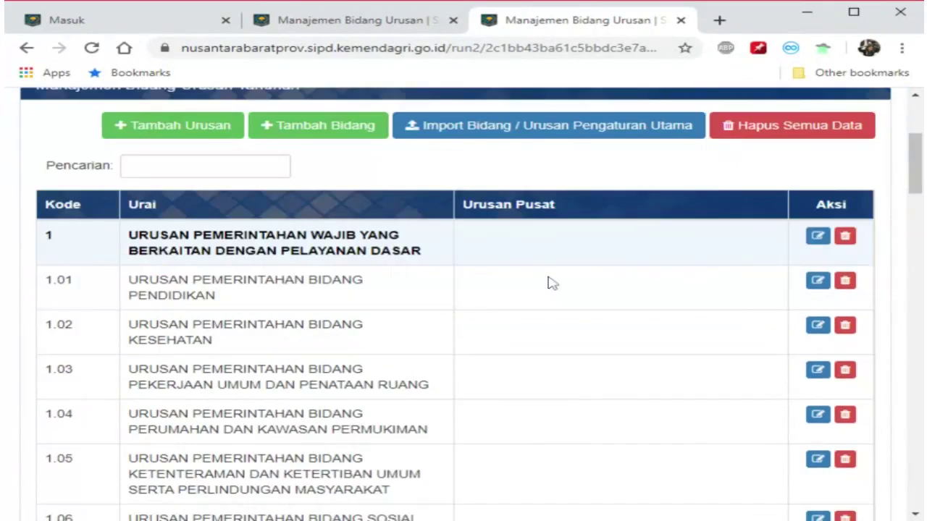
scroll(548, 277, "down", 1)
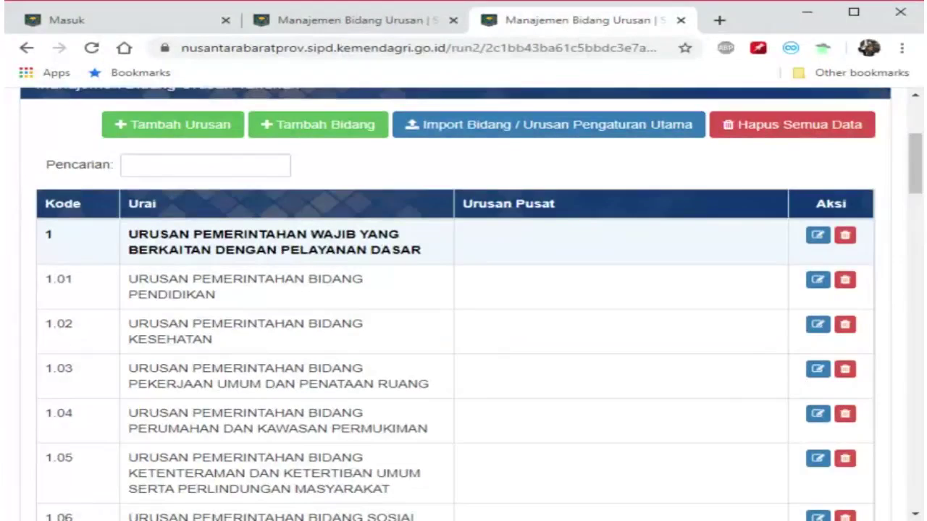
Open Pengaturan Organisasi Tahunan, view the form for adding a unit, and close it without entering anything.
scroll(542, 265, "up", 4)
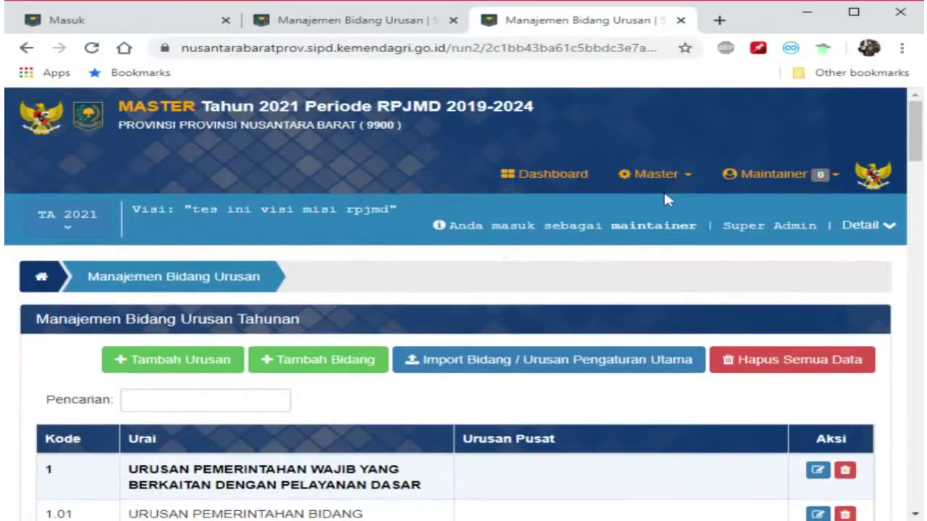
left_click(662, 185)
left_click(587, 395)
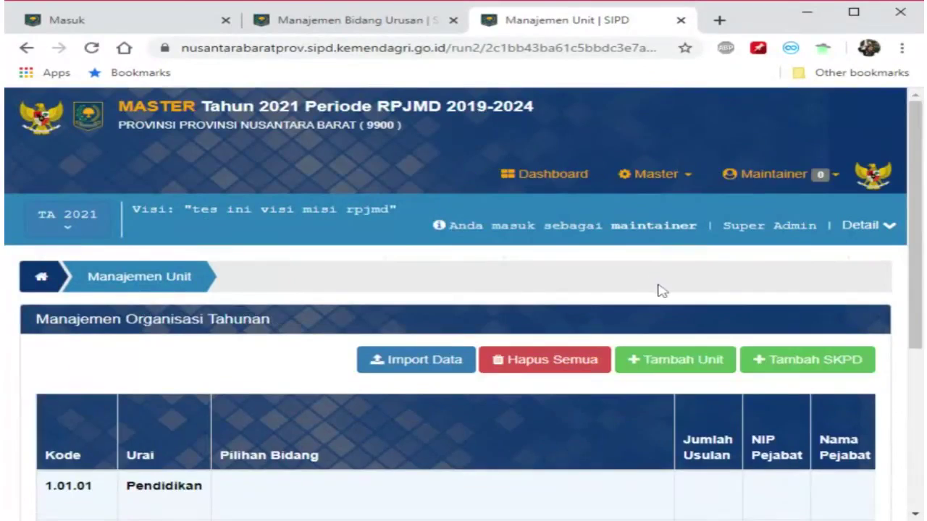
scroll(655, 282, "down", 2)
left_click(668, 210)
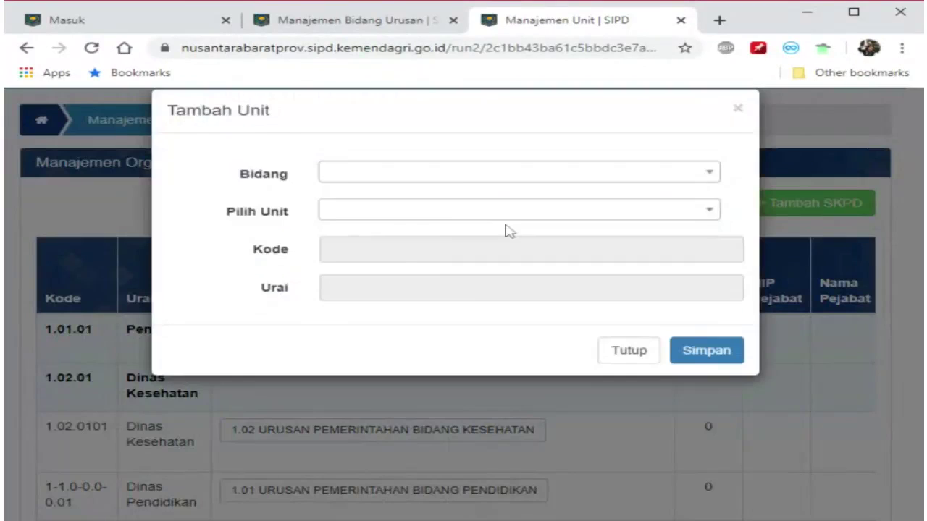
left_click(736, 131)
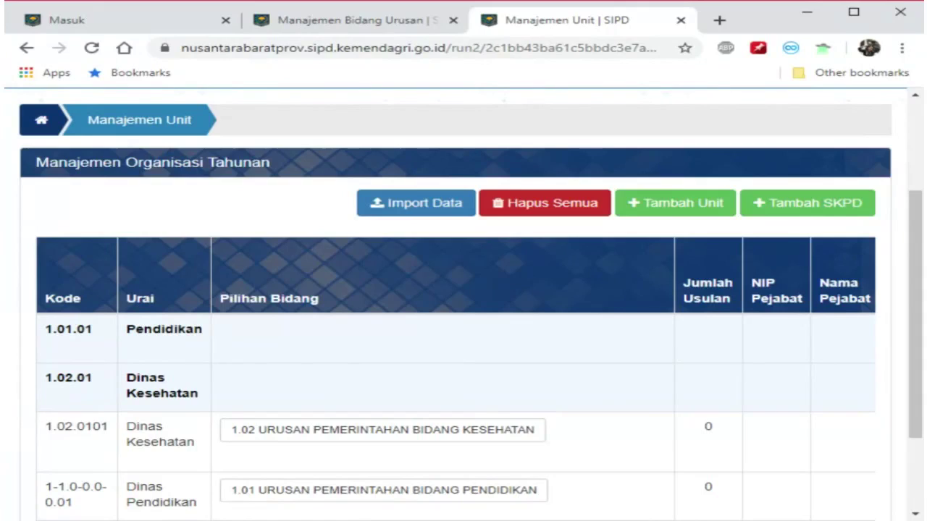
Open Pengaturan Anggota Dewan from the master settings and view the Manajemen Jabatan list.
scroll(661, 150, "up", 3)
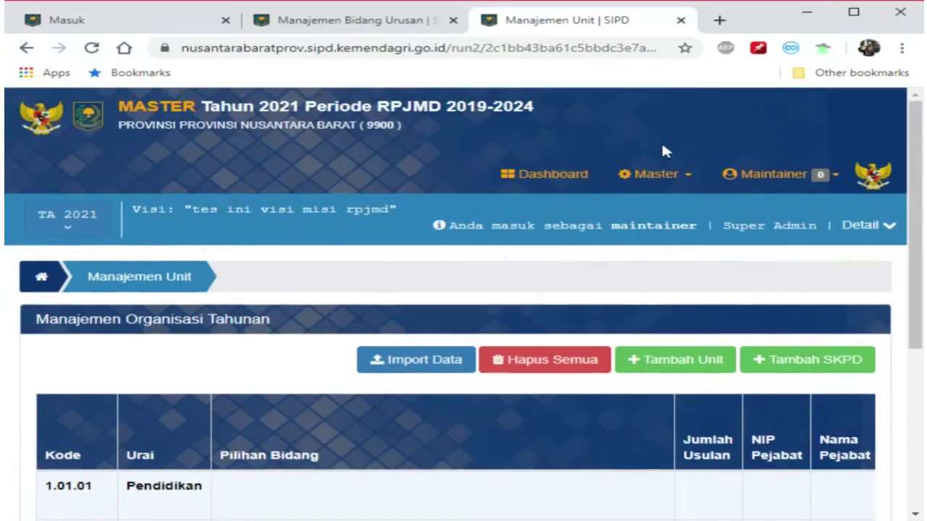
left_click(656, 178)
scroll(655, 255, "down", 1)
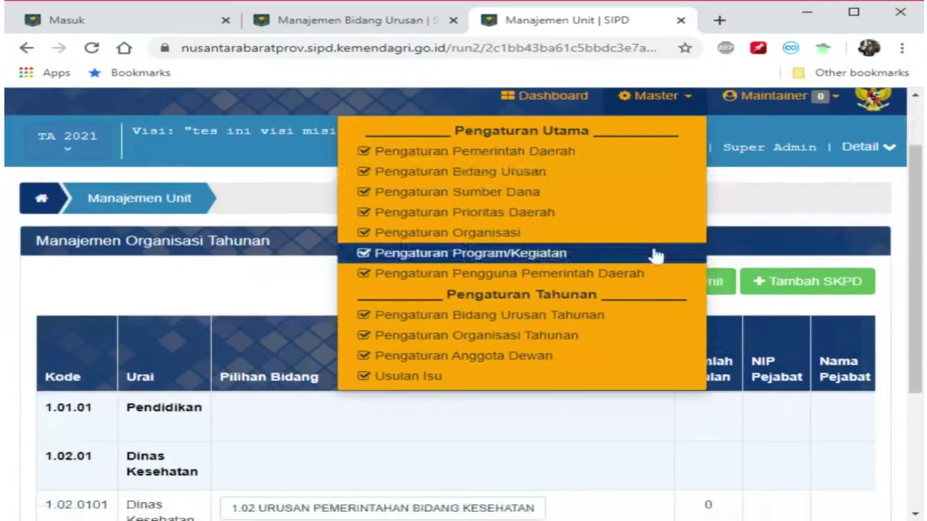
left_click(565, 356)
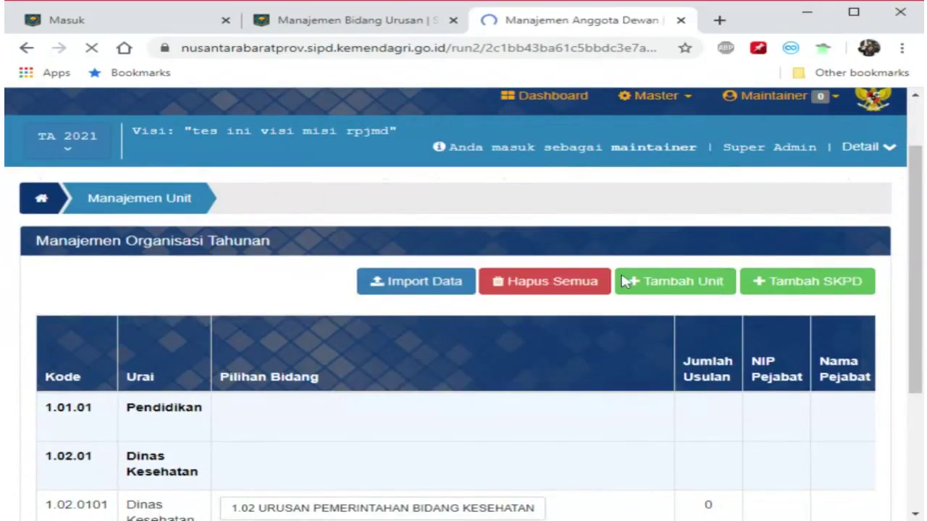
scroll(609, 250, "down", 1)
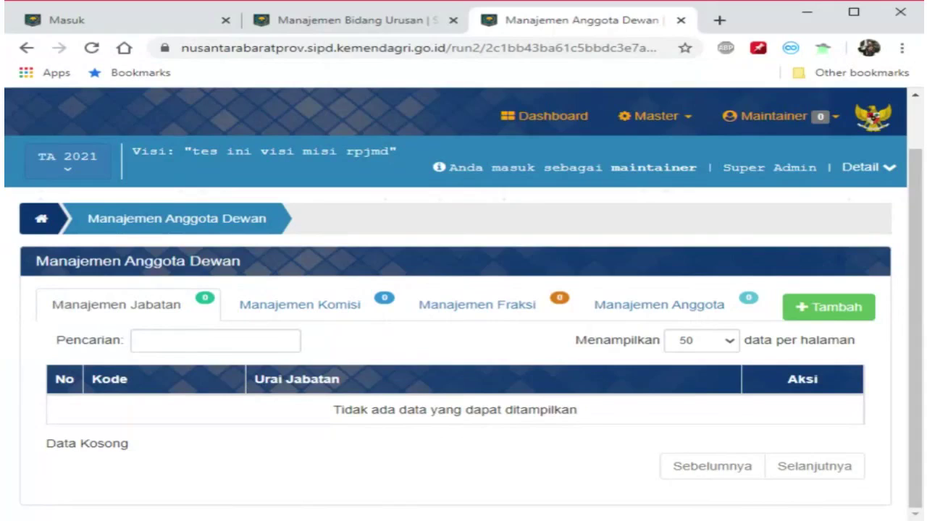
View the Manajemen Anggota list of the council settings and open Usulan Isu from the master settings.
left_click(664, 300)
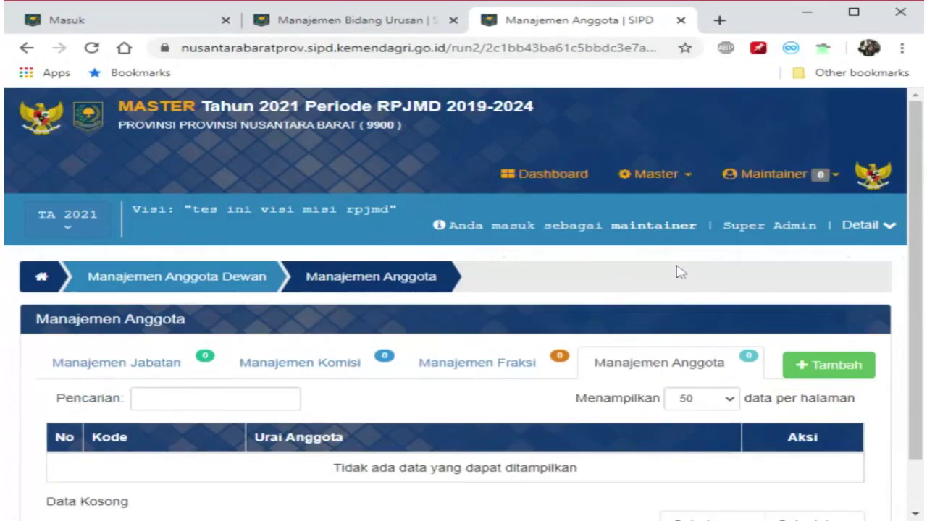
scroll(674, 277, "down", 1)
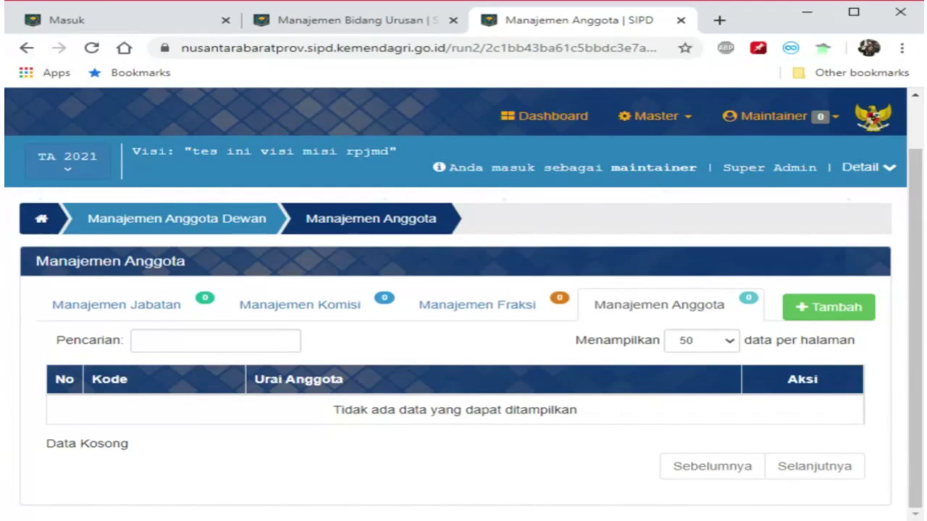
left_click(660, 120)
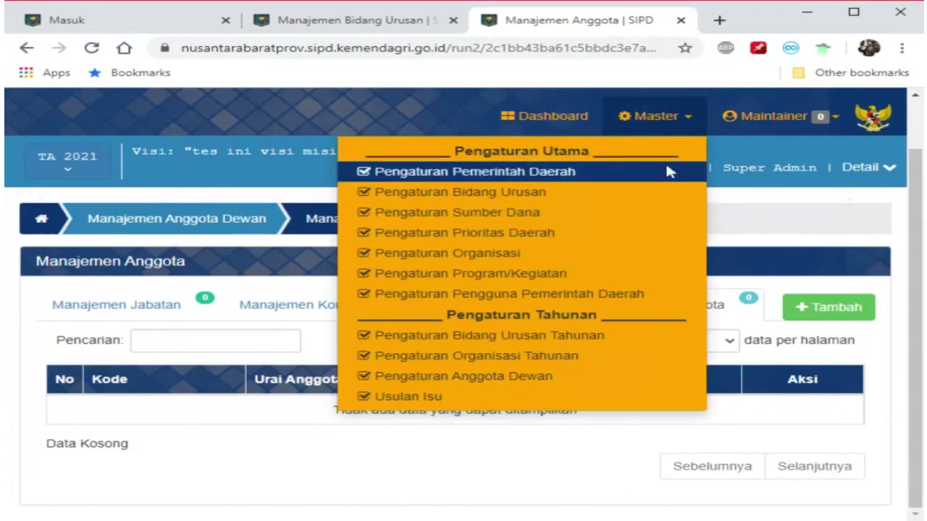
left_click(583, 397)
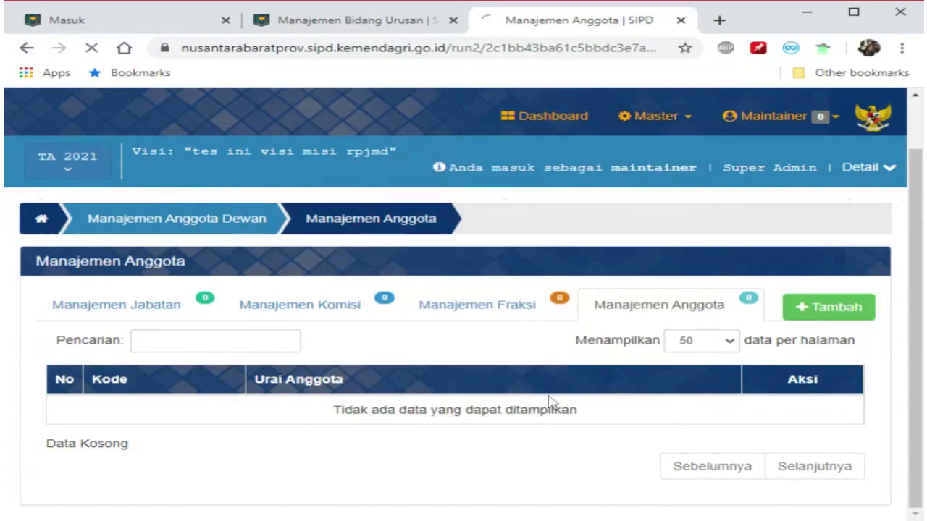
scroll(627, 216, "down", 1)
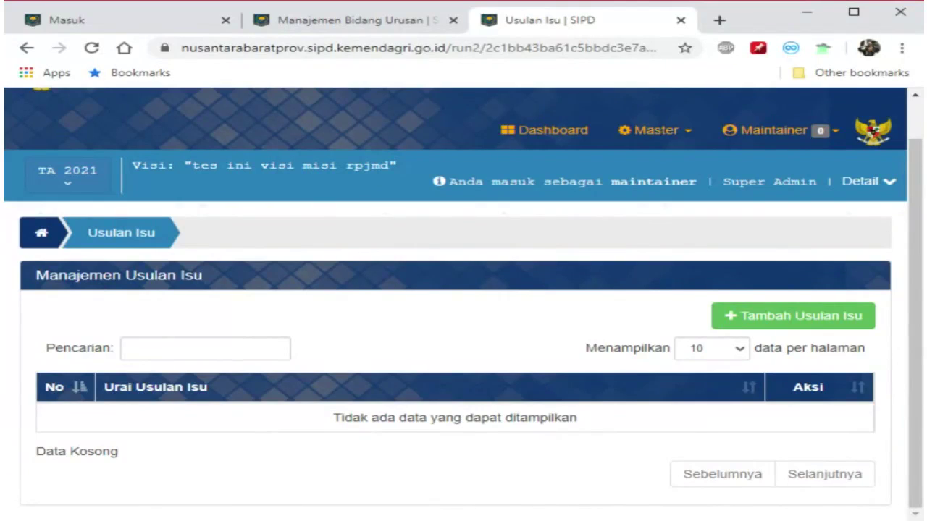
Open Pengaturan Organisasi from the master settings and review the units, their SKPD and the assigned bidang.
left_click(654, 132)
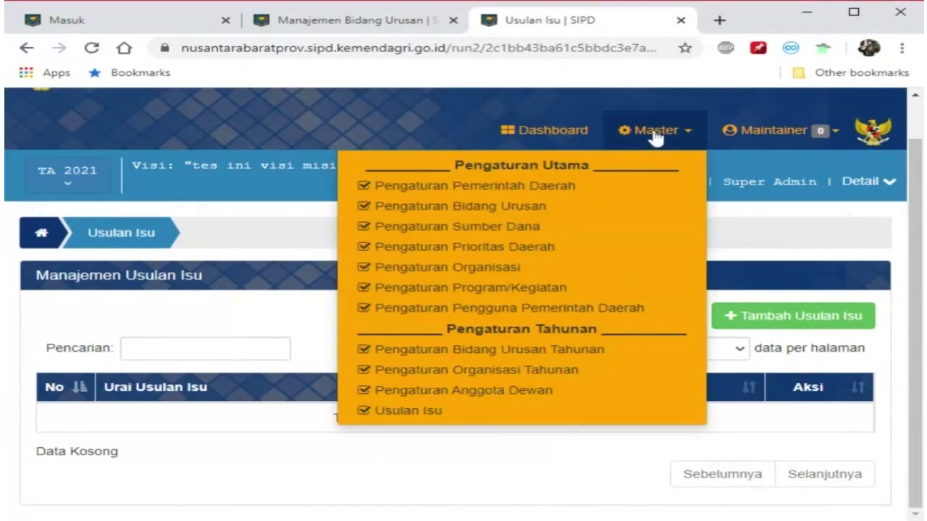
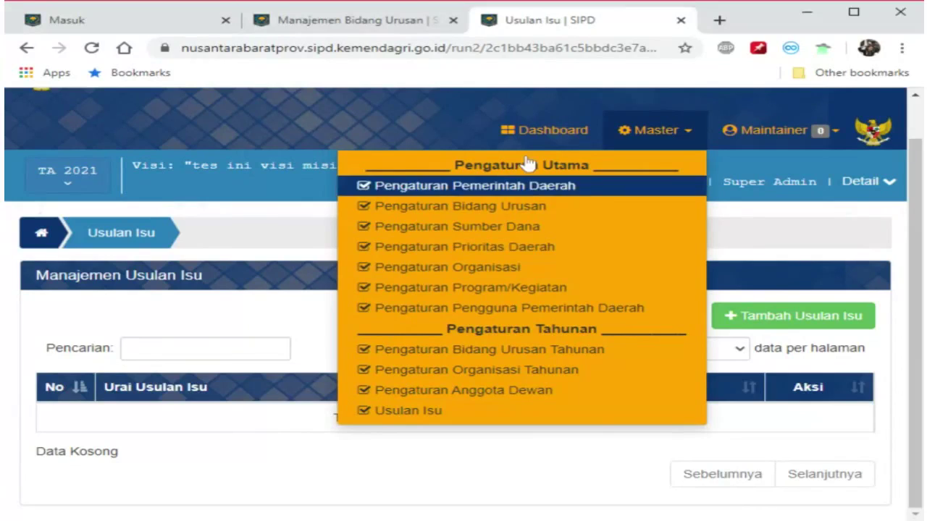
left_click(566, 280)
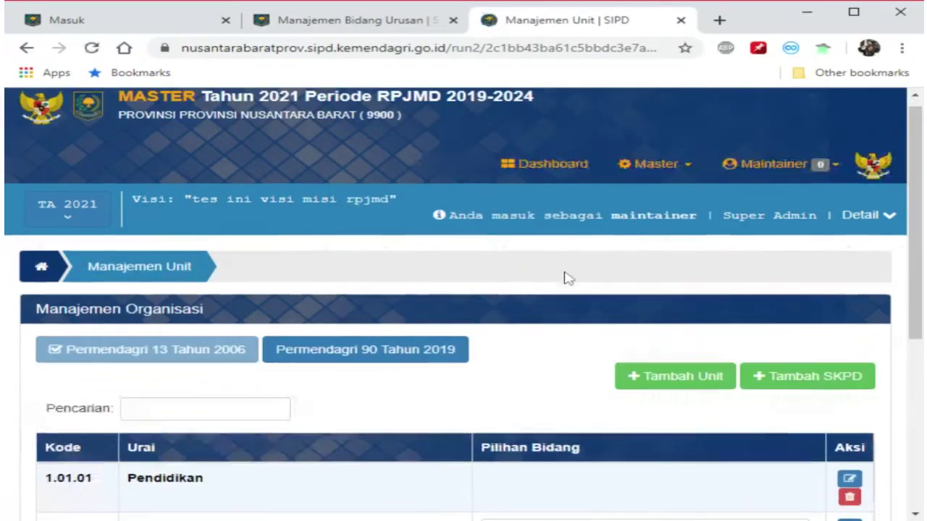
scroll(563, 275, "down", 4)
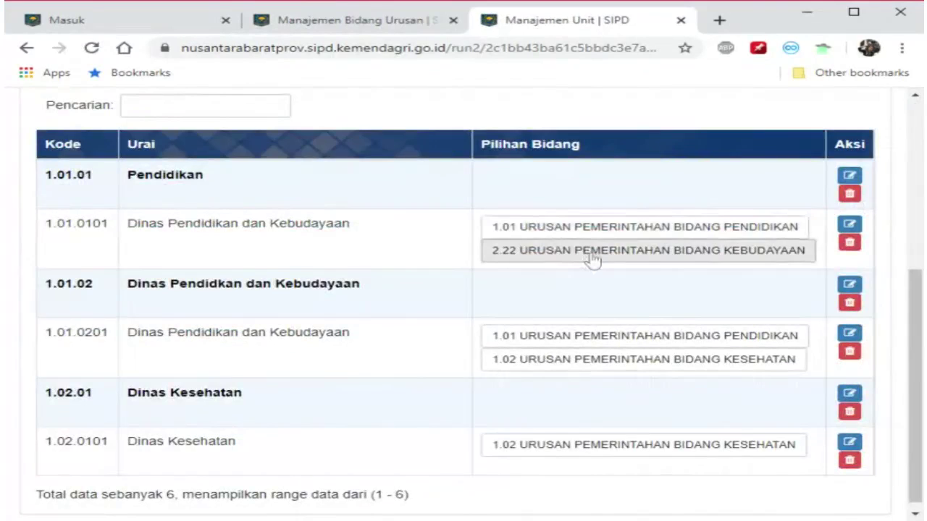
scroll(241, 277, "down", 1)
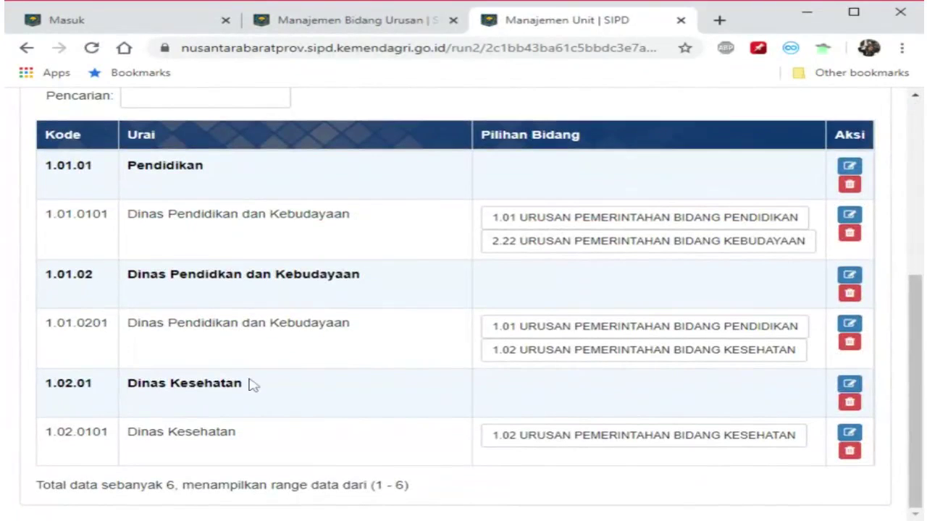
scroll(826, 362, "up", 5)
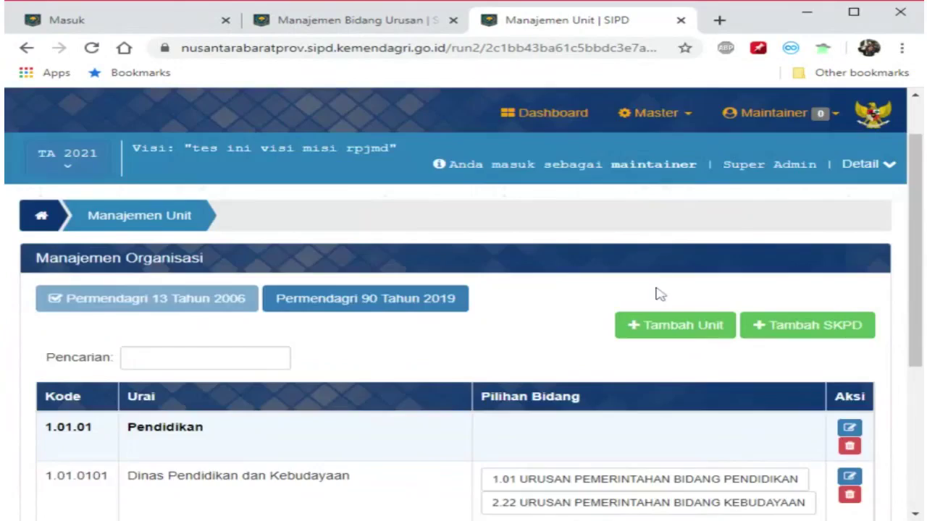
Start a new SKPD under unit 1.01.02 Dinas Pendidkan dan Kebudayaan with the description Badan Penelitian Pengembangan.
scroll(782, 331, "down", 2)
left_click(800, 230)
left_click(406, 195)
left_click(432, 301)
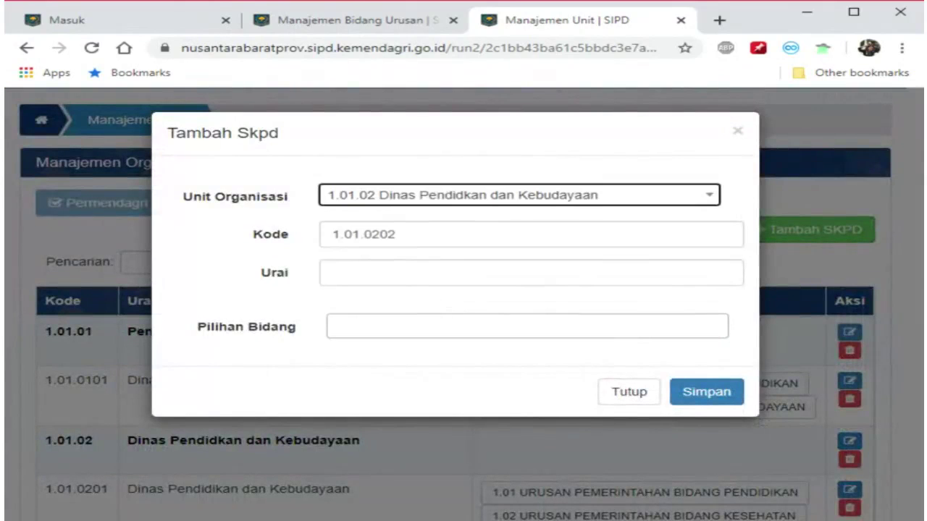
left_click(427, 273)
key("Down")
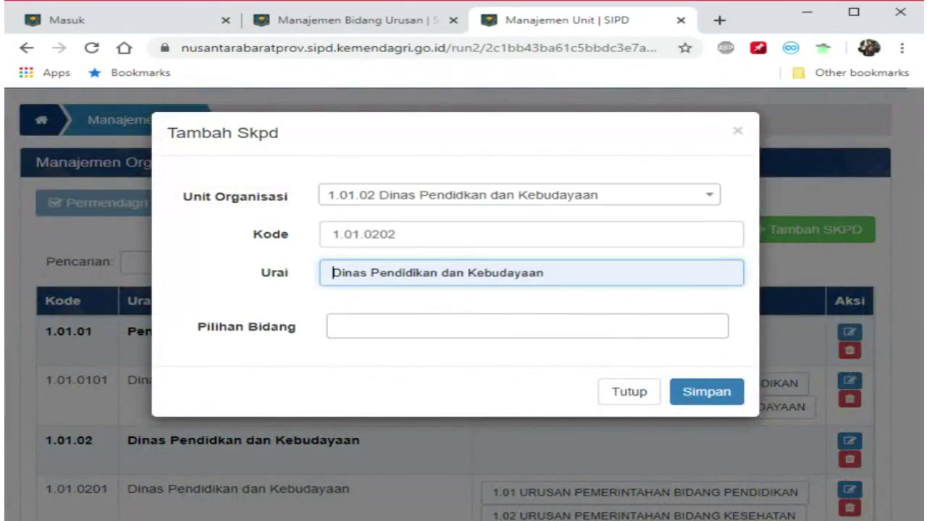
type("B")
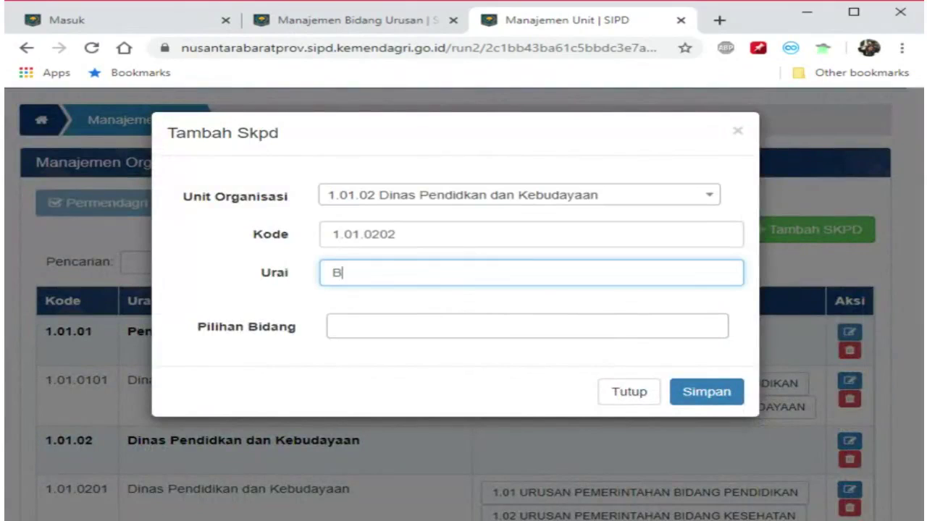
type("adan Penelitian")
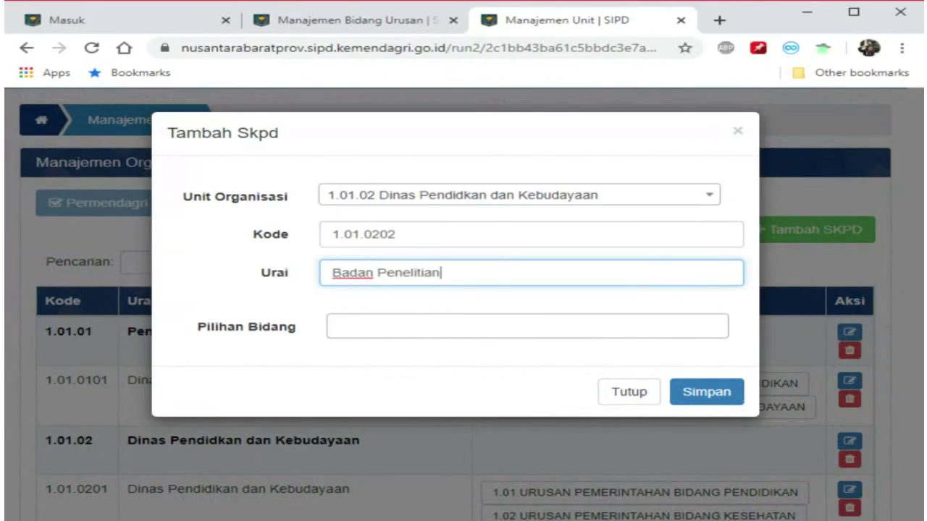
type(" Litbang")
key("ctrl+BackSpace")
type("Pengembangan")
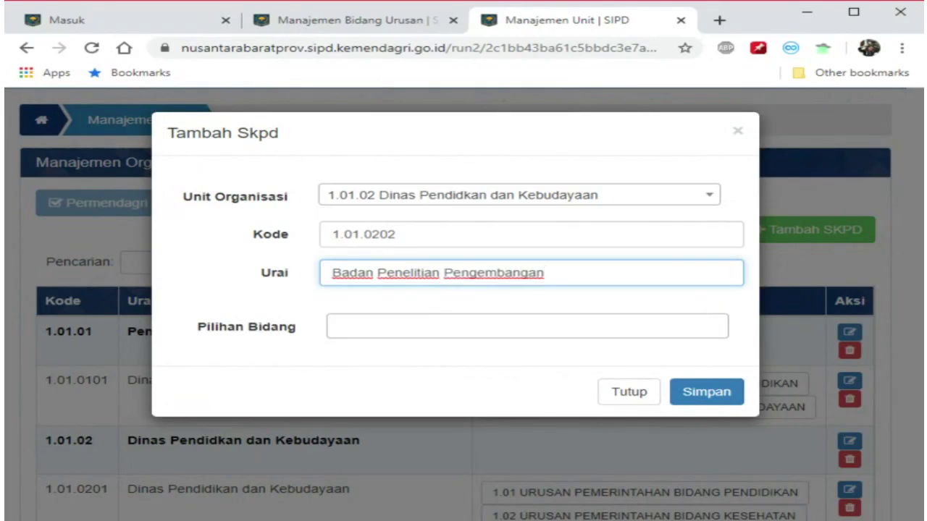
Select 5.05 PENELITIAN DAN PENGEMBANGAN as the new SKPD's bidang and close the form without saving.
left_click(391, 326)
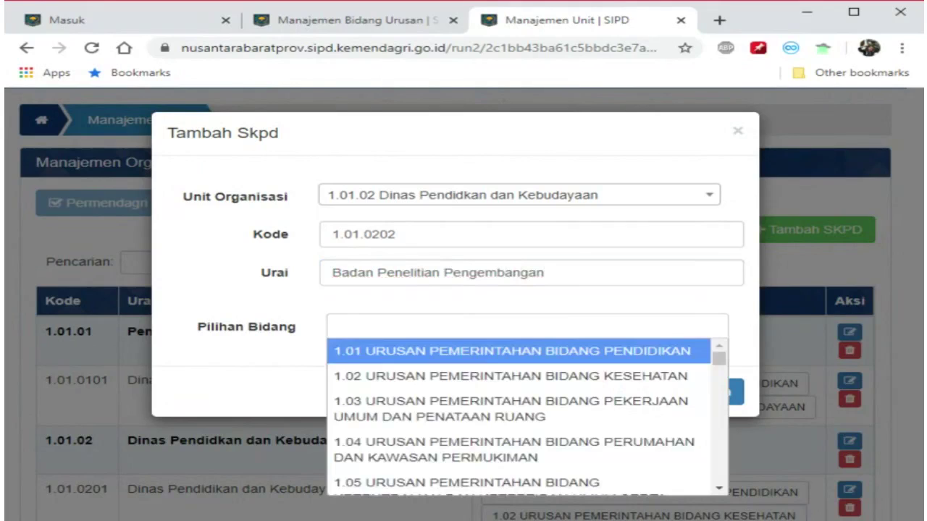
type("penelit")
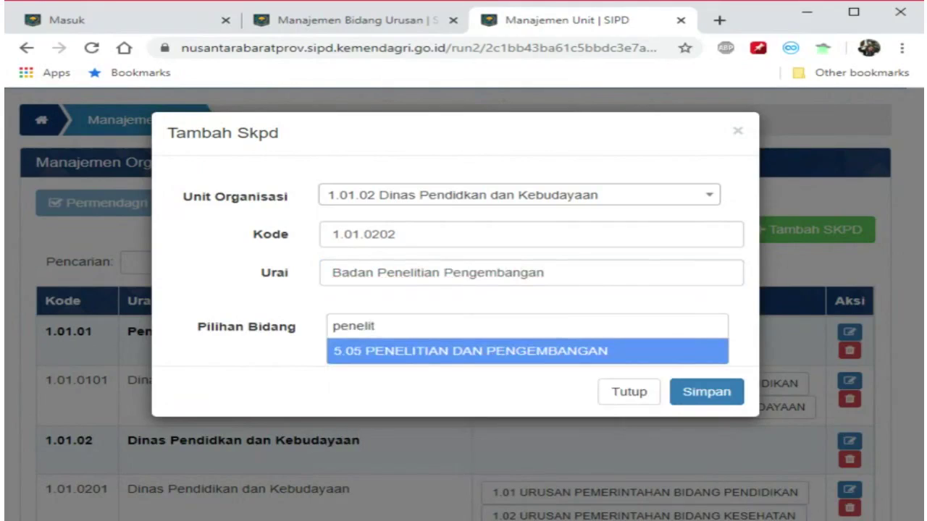
left_click(467, 355)
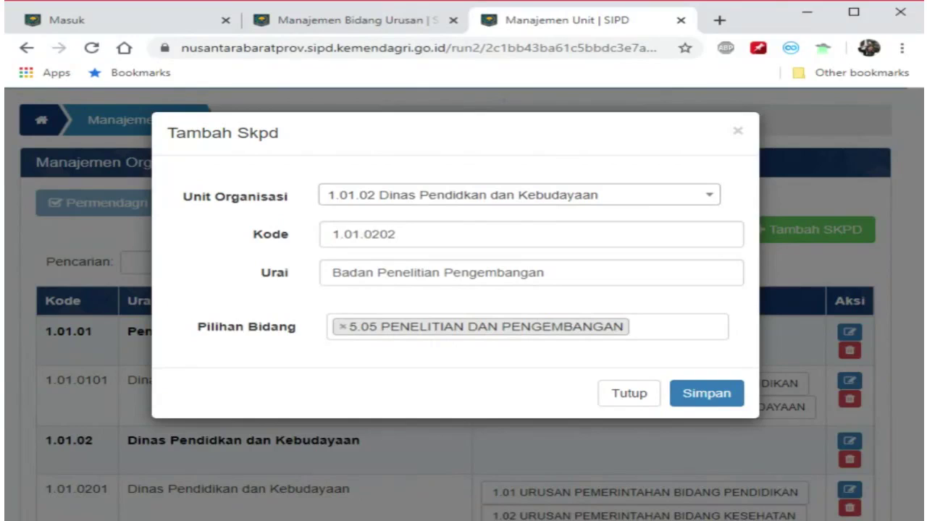
left_click(738, 131)
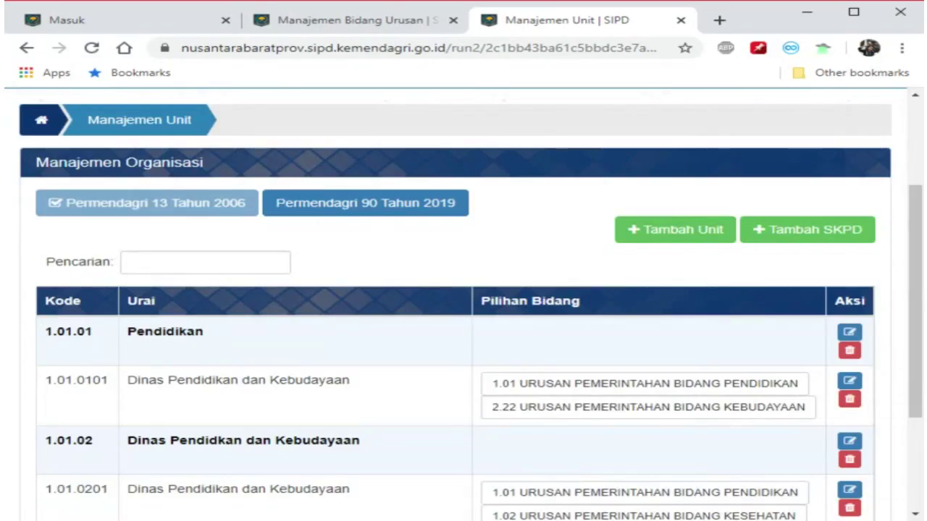
left_click(34, 1)
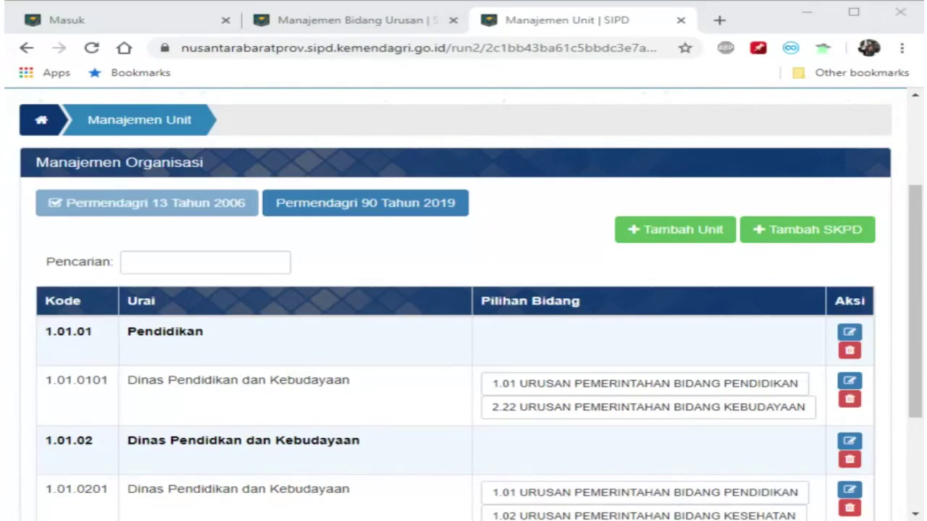
scroll(679, 193, "up", 2)
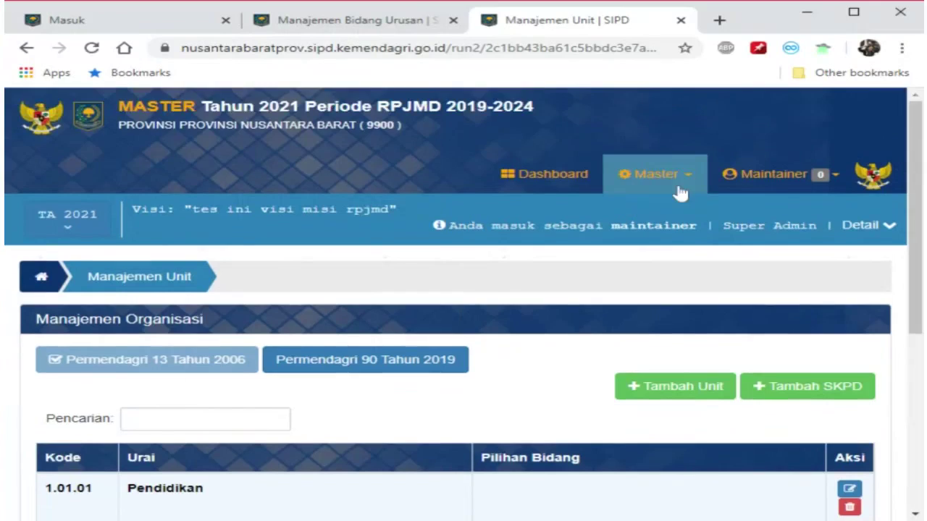
left_click(678, 187)
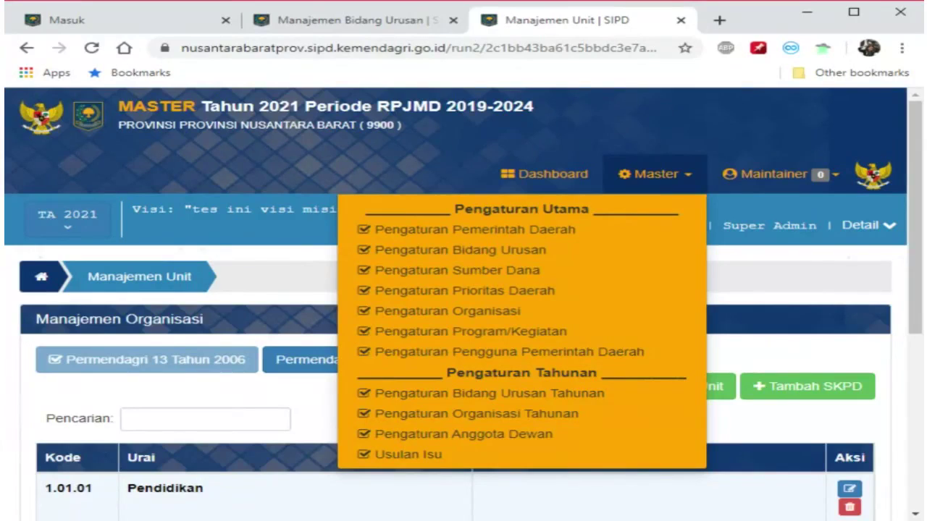
left_click(274, 193)
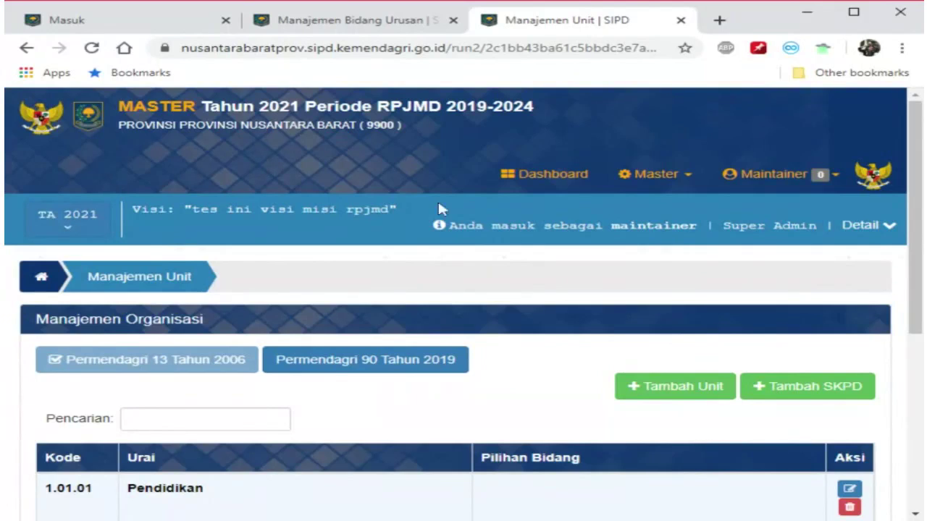
scroll(454, 249, "down", 3)
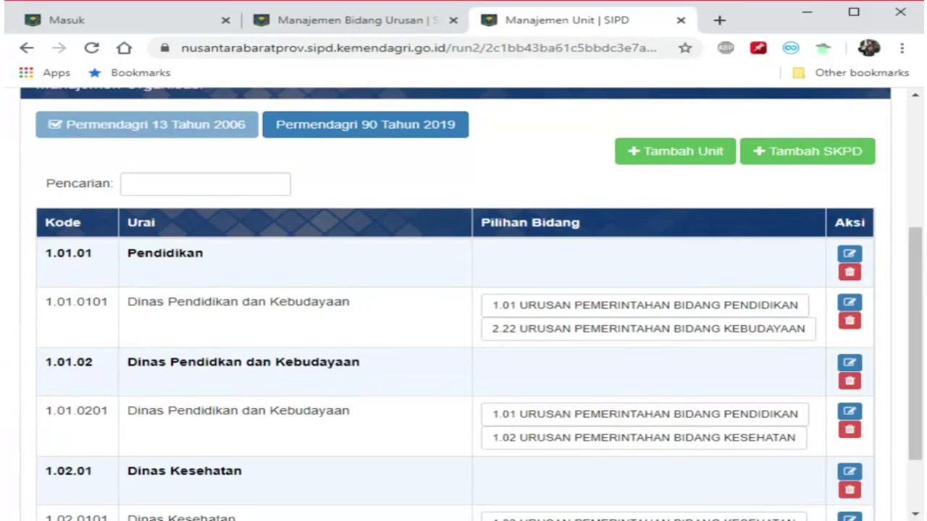
mouse_move(6, 307)
left_mouse_down()
mouse_move(22, 308)
mouse_move(15, 308)
left_mouse_up()
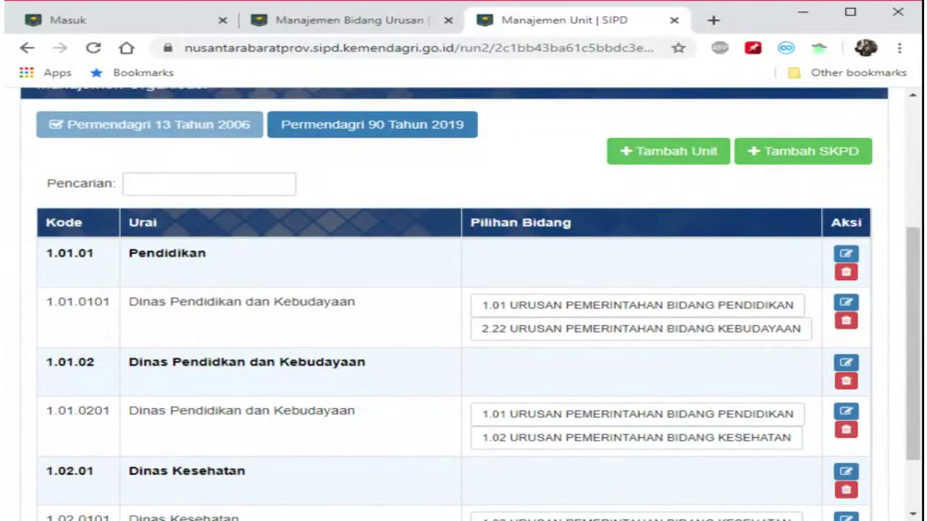
Open Pengaturan Organisasi Tahunan from the master settings and examine the yearly unit table across to its last columns.
scroll(601, 187, "up", 3)
left_click(670, 187)
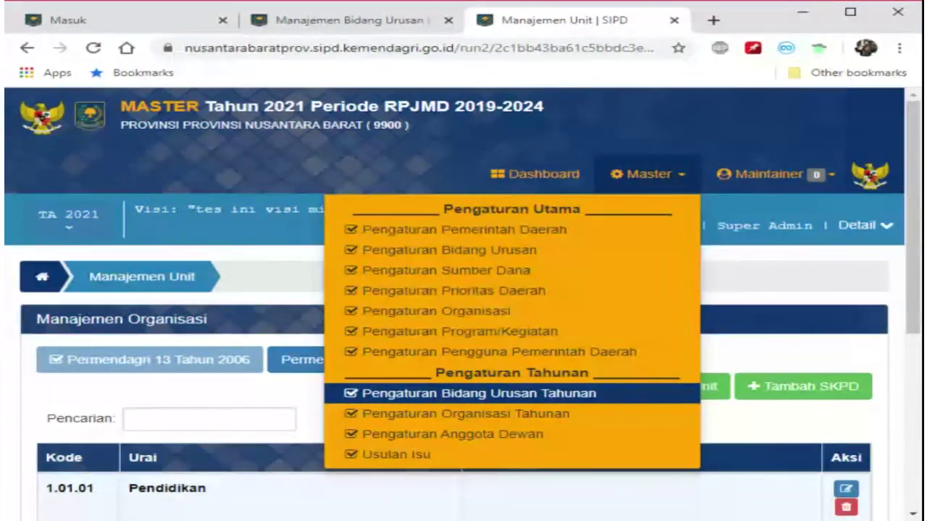
left_click(557, 414)
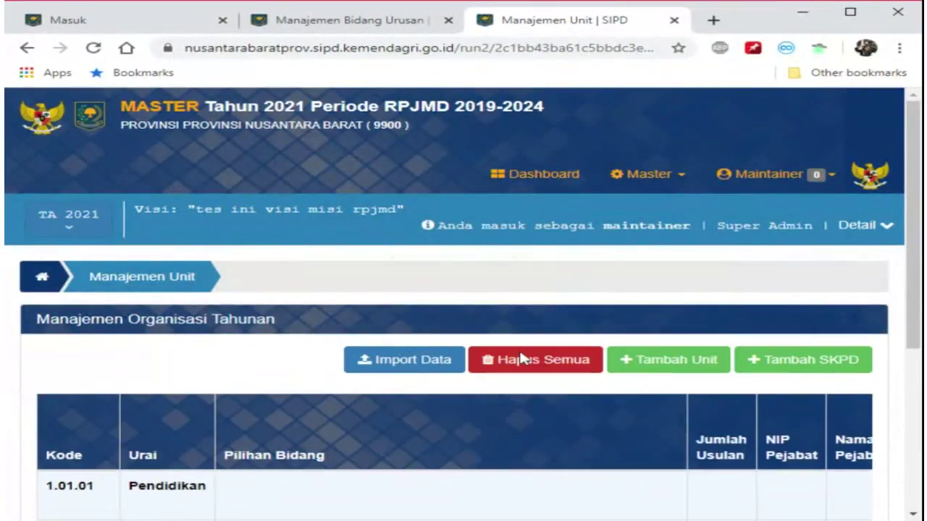
scroll(551, 348, "down", 3)
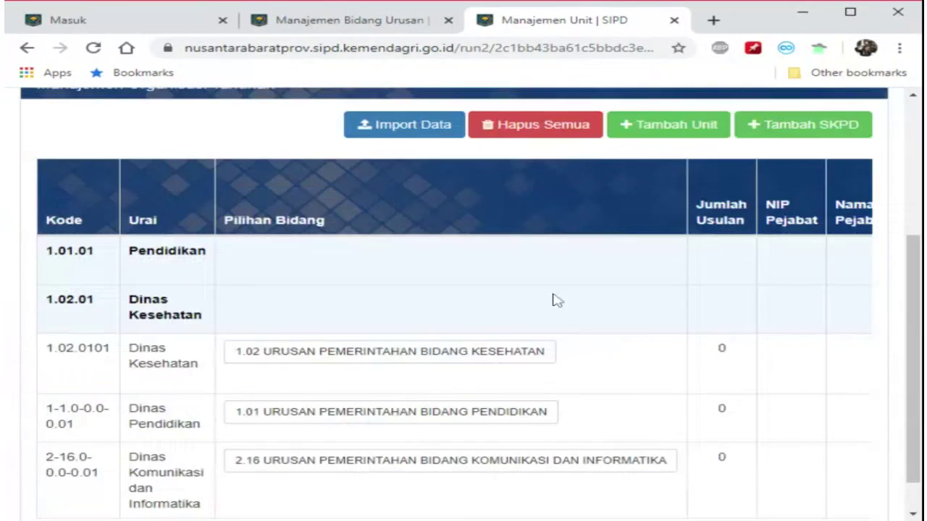
key("Right")
key("Right")
key("Right")
key("Right")
key("Right")
key("Right")
key("Right")
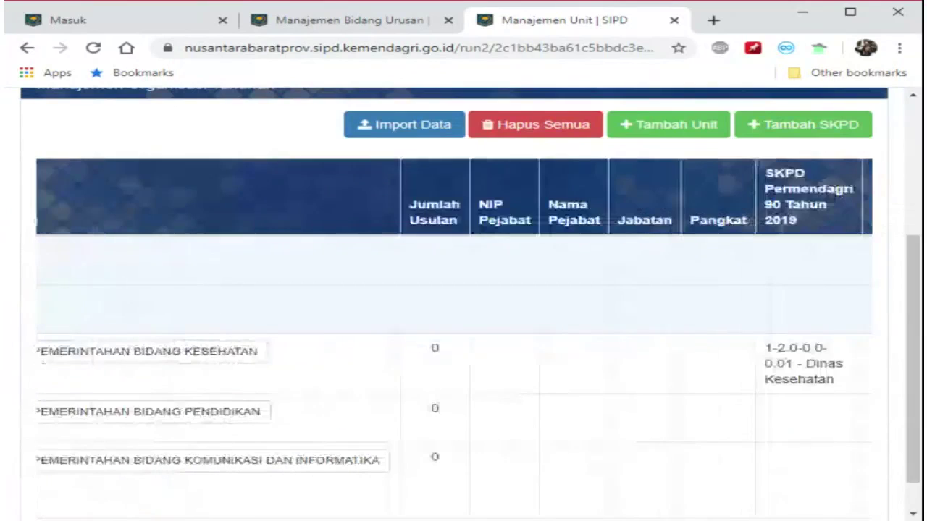
key("Right")
scroll(607, 294, "up", 2)
left_click(661, 103)
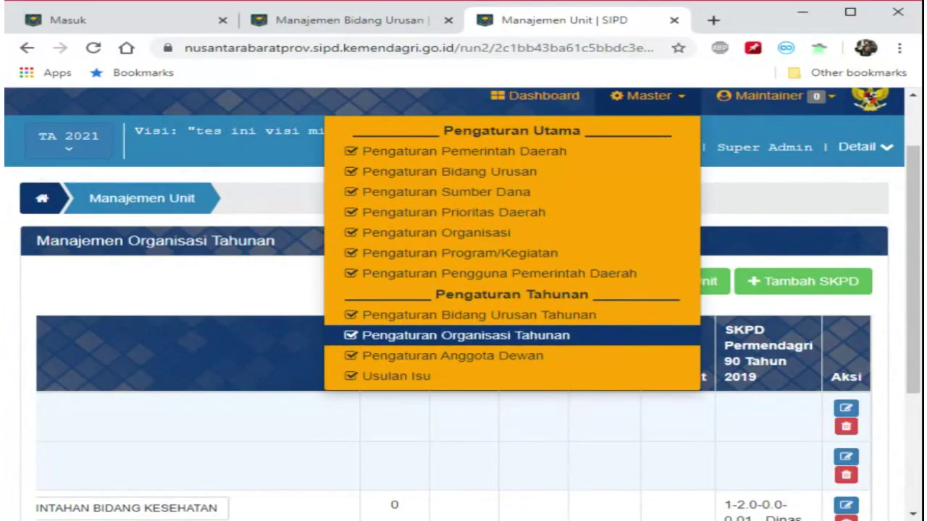
scroll(772, 285, "down", 2)
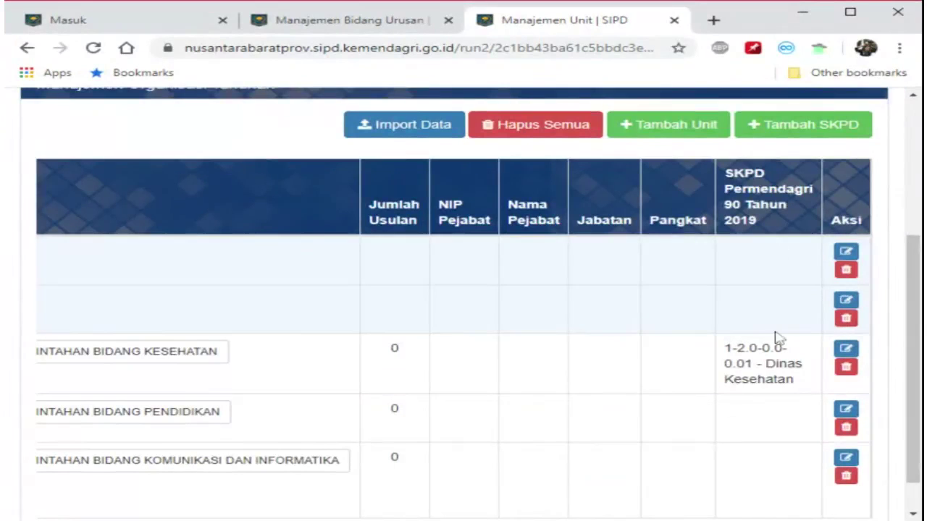
Shrink the page display and examine which yearly SKPD rows have an SKPD Permendagri 90 Tahun 2019 mapping.
key("ctrl+minus")
key("ctrl+minus")
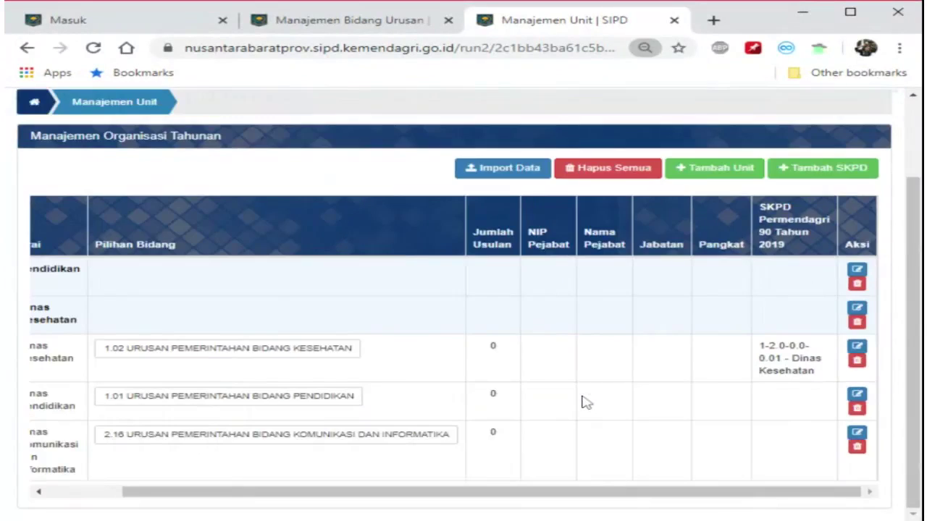
left_click_drag(619, 498, 475, 488)
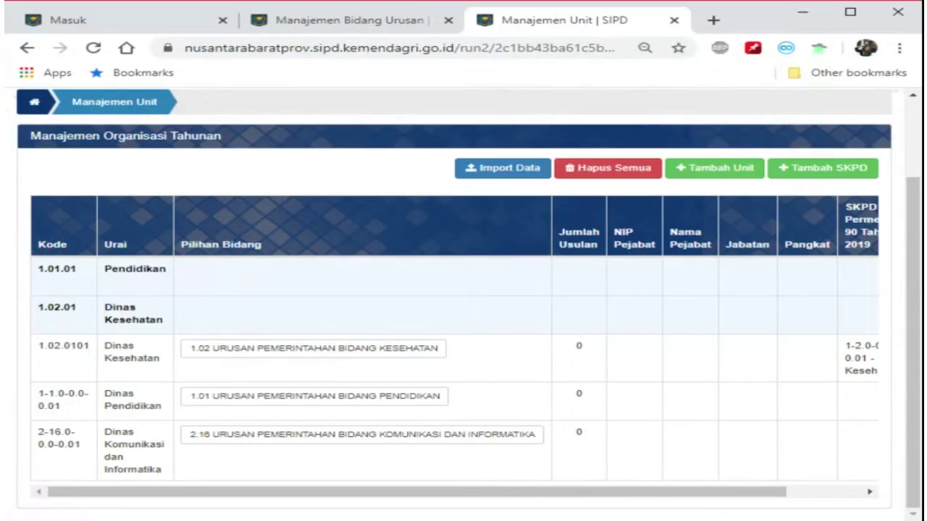
left_click_drag(362, 491, 563, 490)
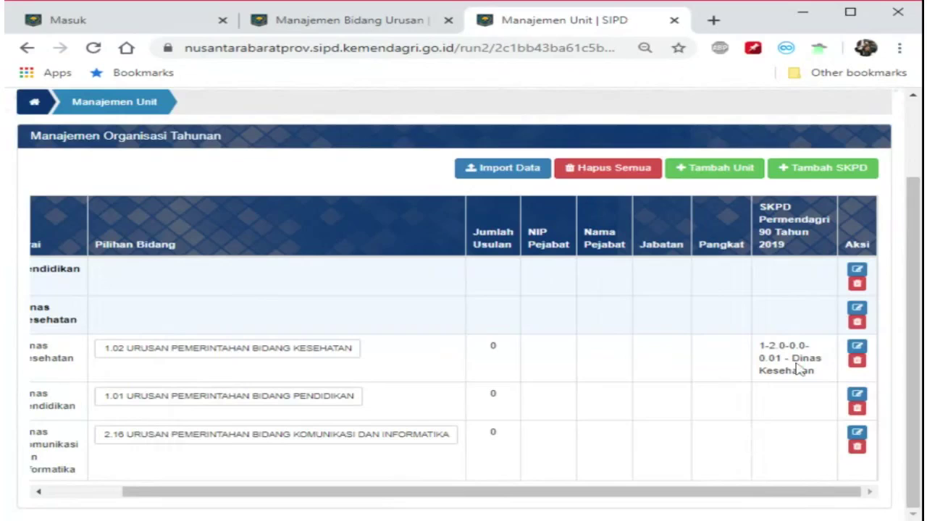
Review the SKPD Permendagri 90 Tahun 2019 choices in the yearly SKPD 1.02.0101 Dinas Kesehatan and close the form without saving.
left_click(858, 347)
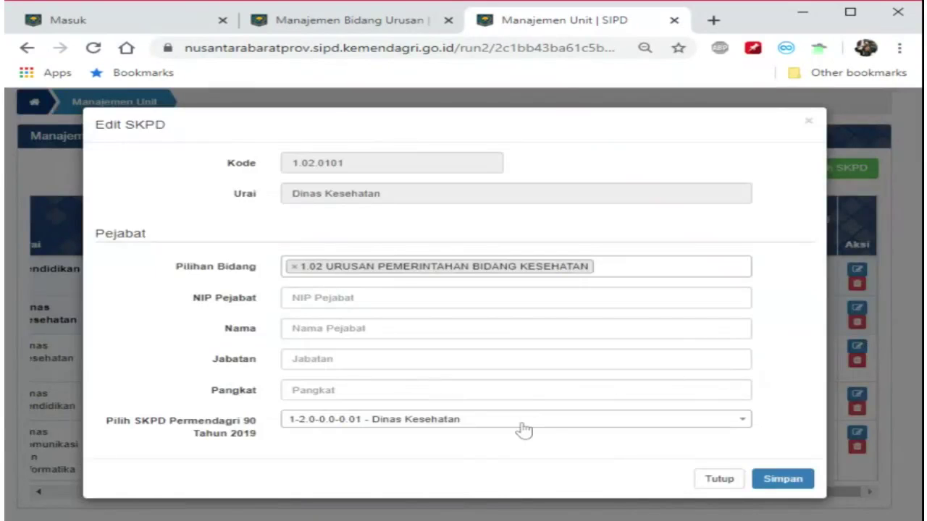
left_click(534, 420)
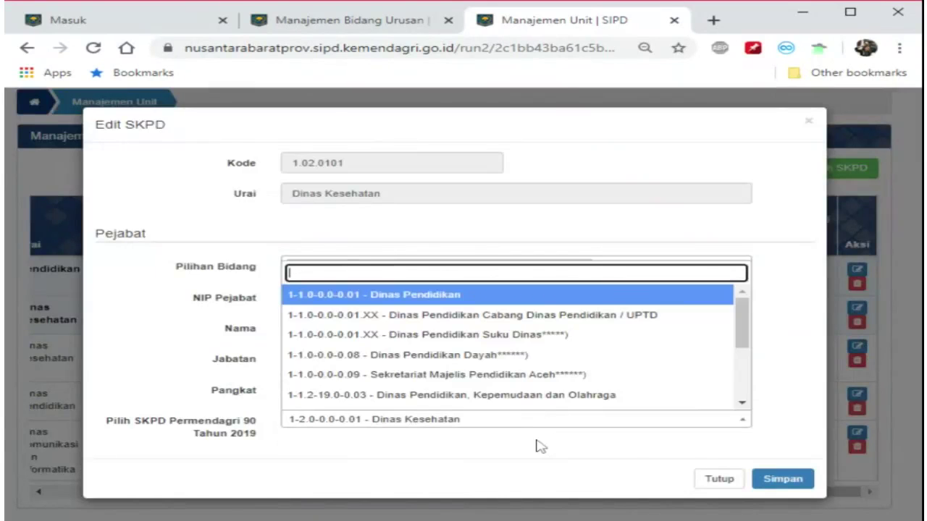
left_click(540, 447)
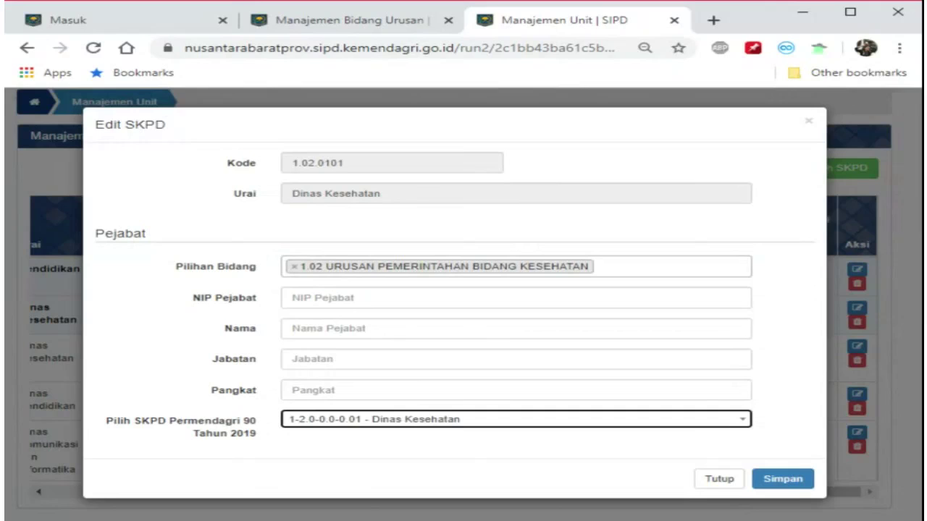
left_click(722, 484)
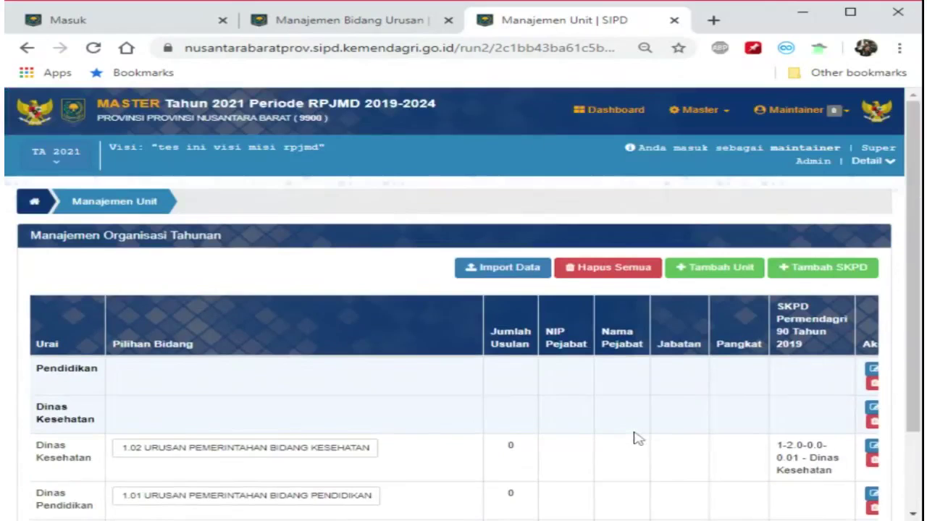
scroll(638, 438, "down", 2)
scroll(637, 438, "up", 2)
Switch to the RKPD application and examine the bidang mappings in Mapping Urusan Pusat.
left_click(779, 111)
left_click(774, 258)
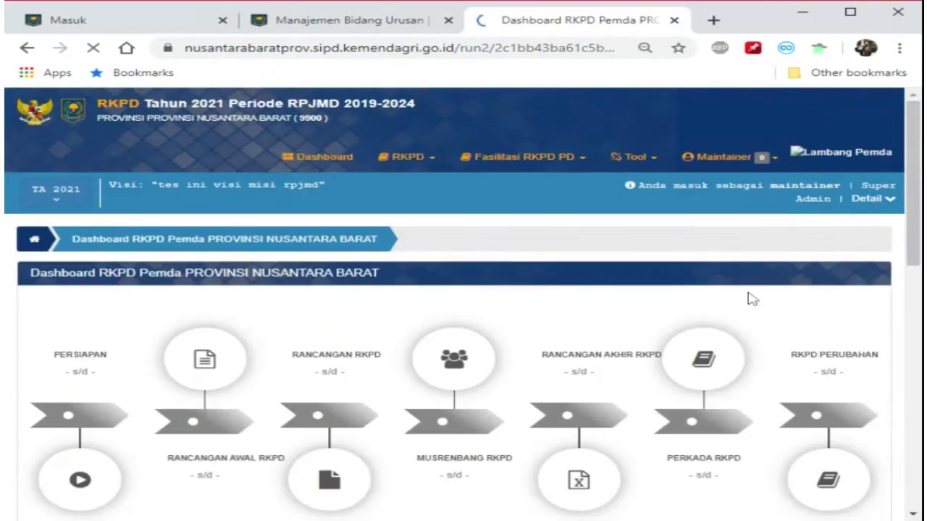
left_click(710, 158)
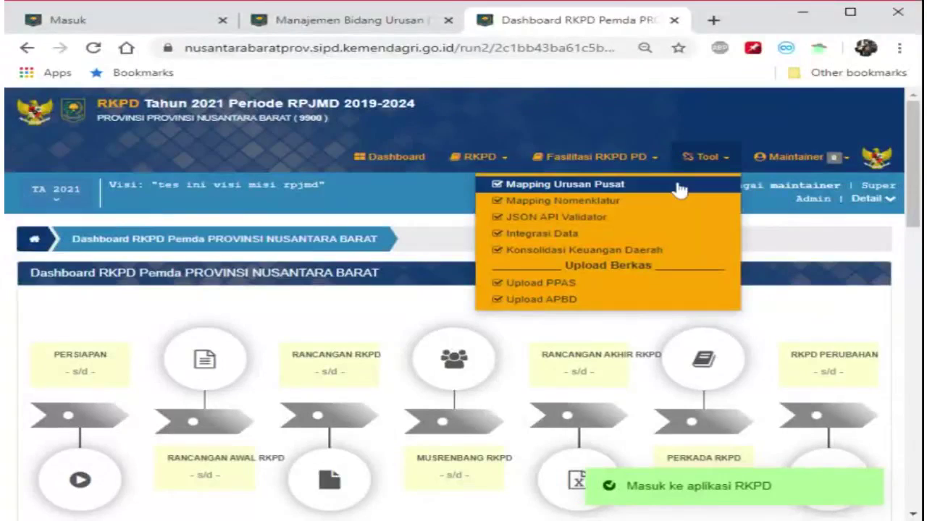
left_click(610, 190)
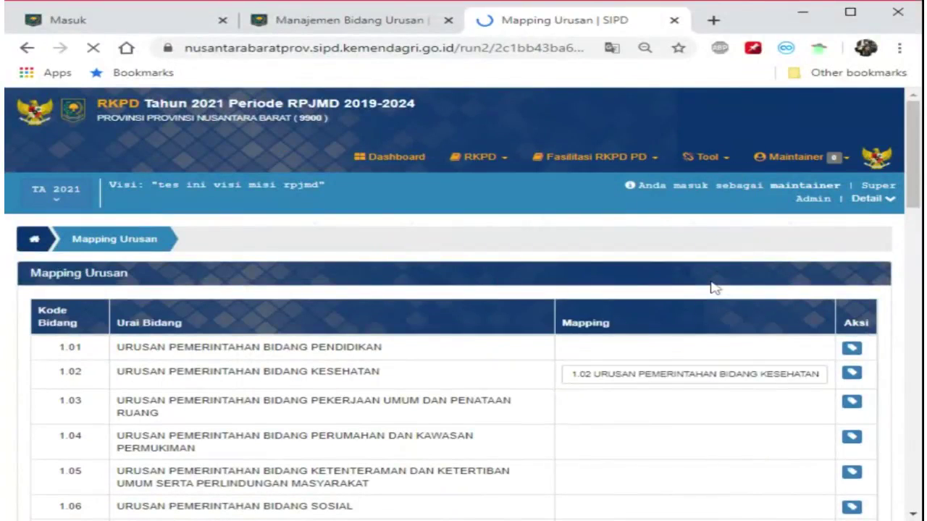
scroll(689, 290, "down", 1)
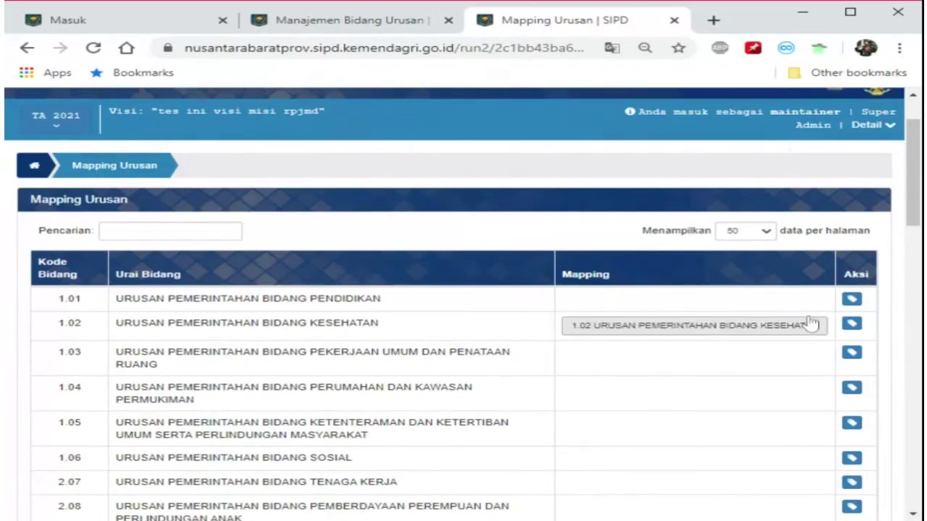
scroll(807, 323, "up", 2)
Open Mapping Nomenklatur and show the kegiatan under 1.01-02 PROGRAM PENGELOLAAN PENDIDIKAN.
left_click(698, 171)
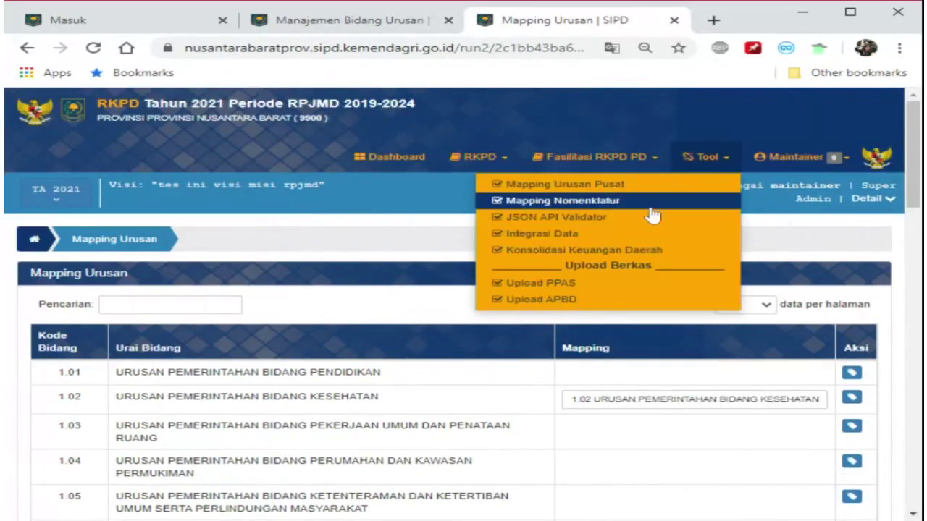
left_click(647, 206)
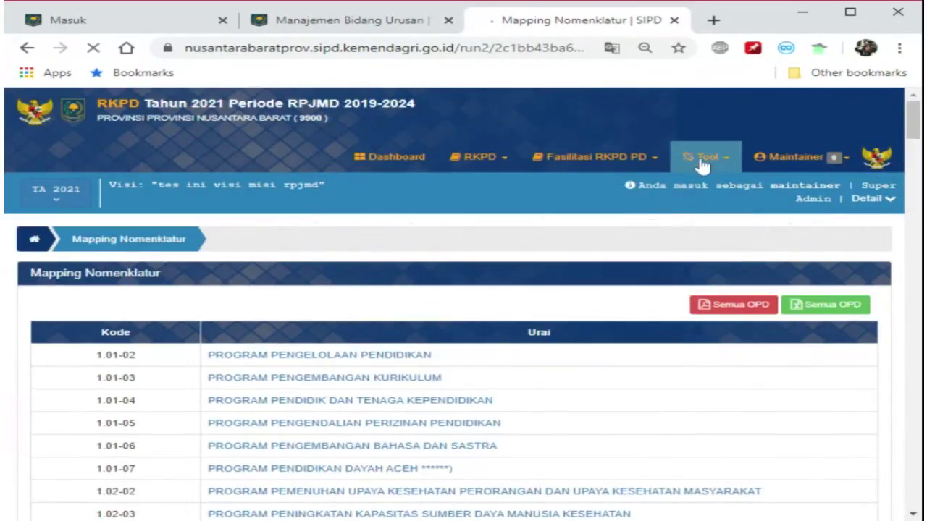
scroll(518, 290, "down", 1)
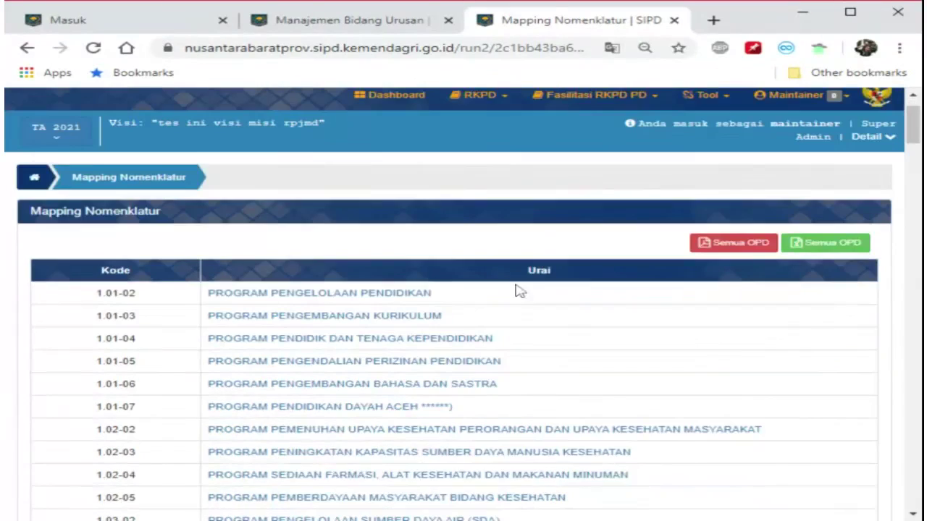
scroll(478, 286, "down", 1)
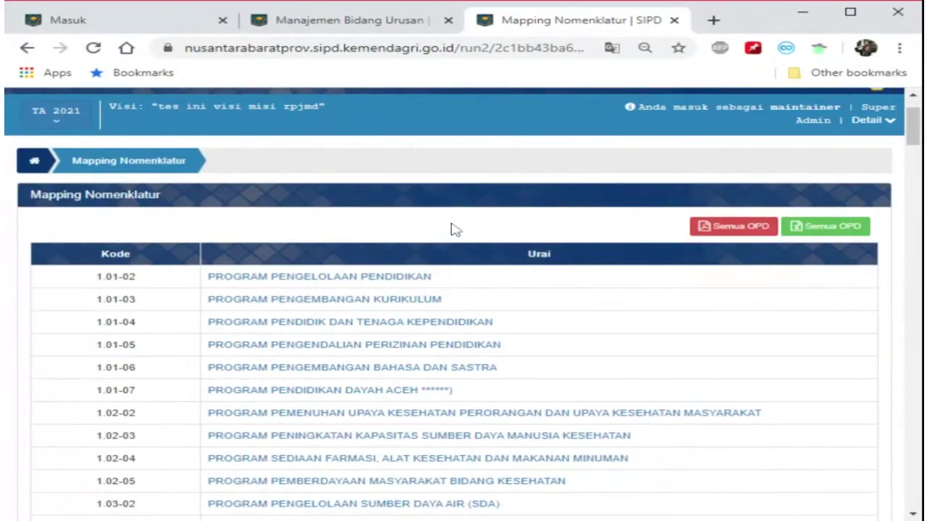
left_click(317, 279)
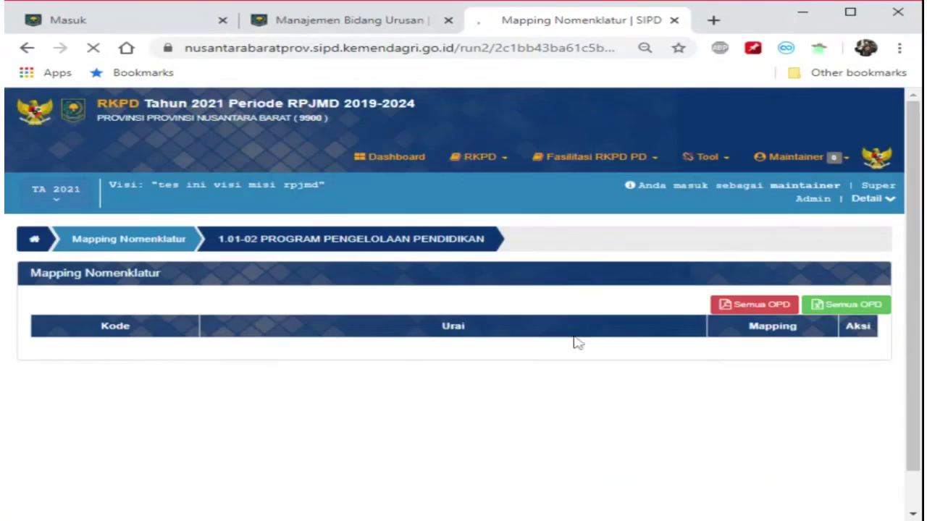
left_click_drag(233, 365, 415, 366)
Map kegiatan 1.01-02.01 Pengelolaan Pendidikan Sekolah Menengah Atas to subkegiatan 1.01.02.1.01.11 Pembangunan Perpustakaan Sekolah and save it.
left_click(855, 362)
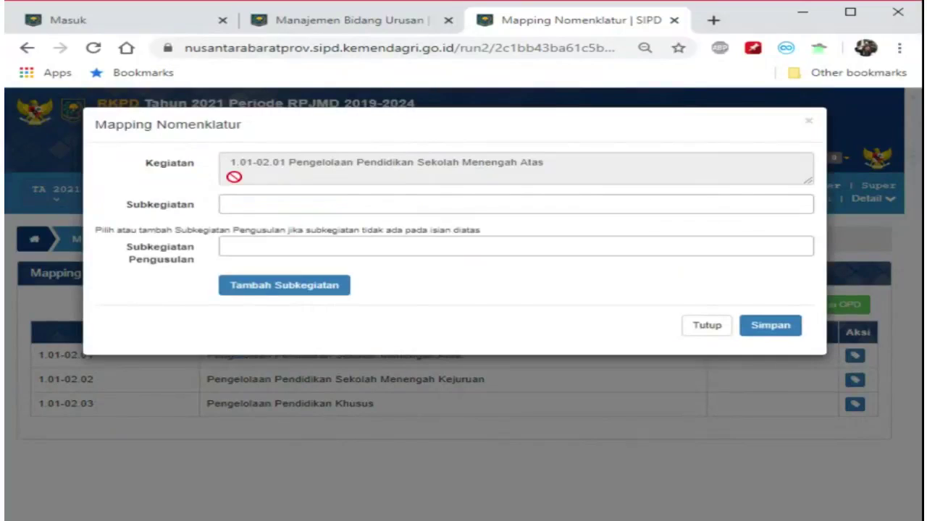
left_click(290, 204)
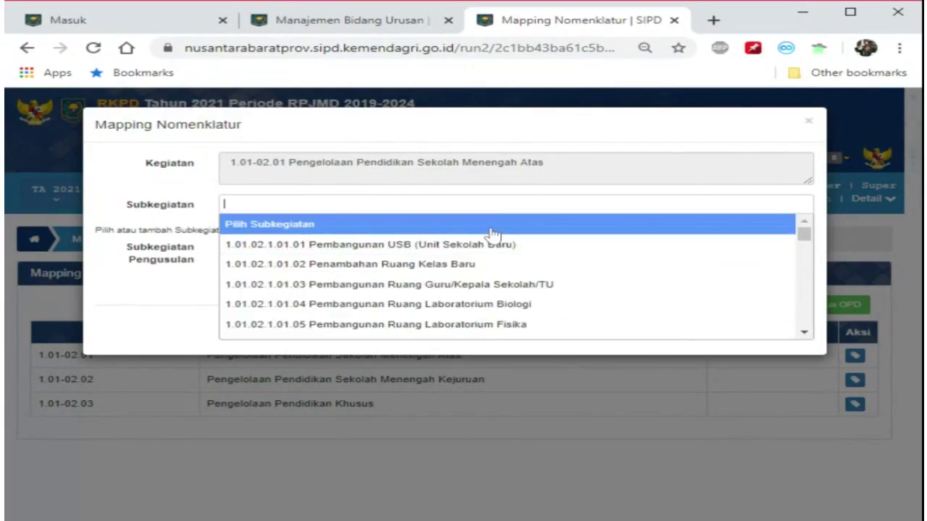
type("sekolah")
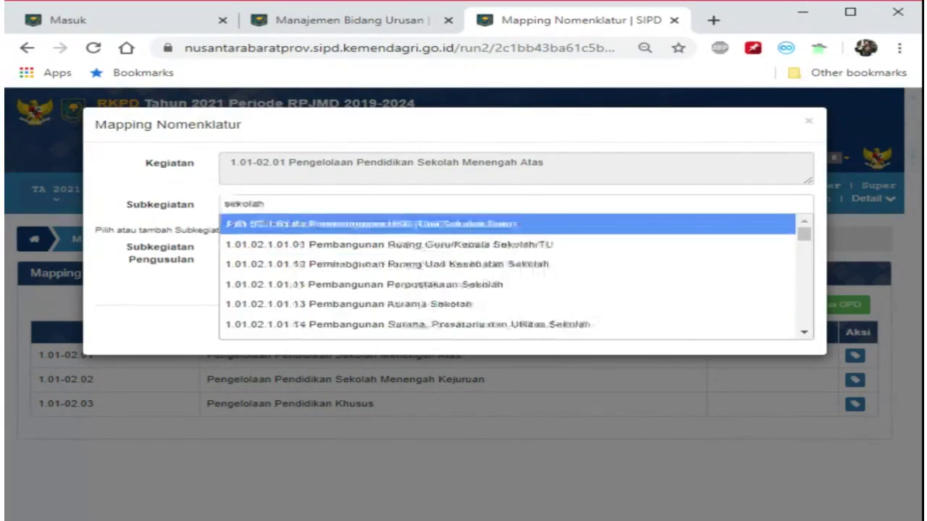
left_click(534, 284)
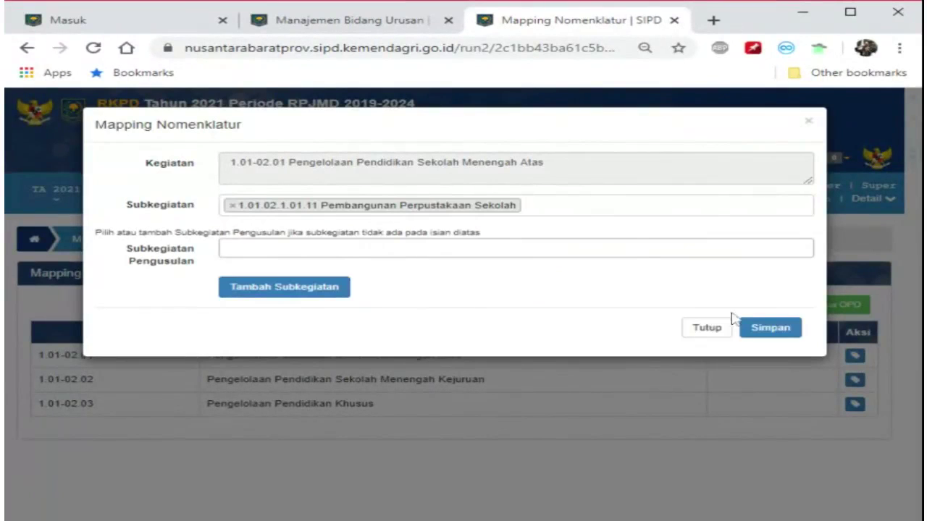
left_click(801, 336)
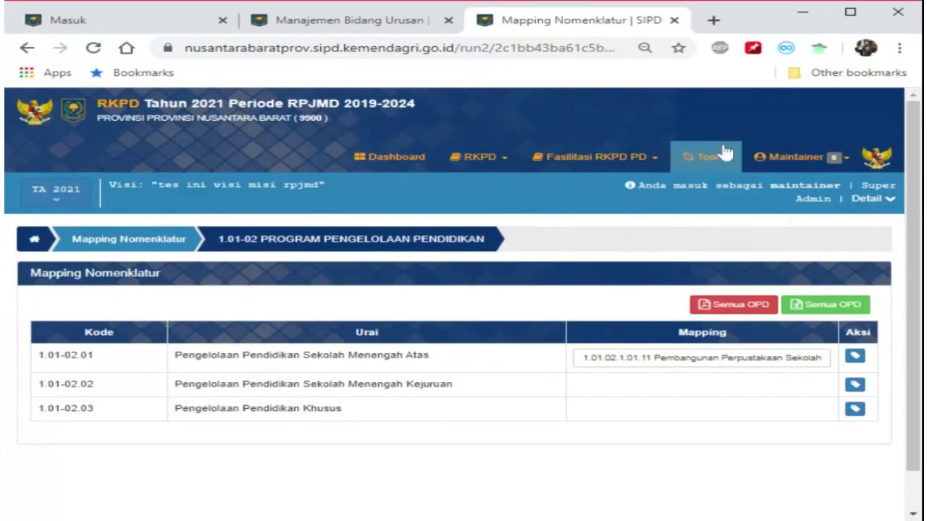
left_click(624, 157)
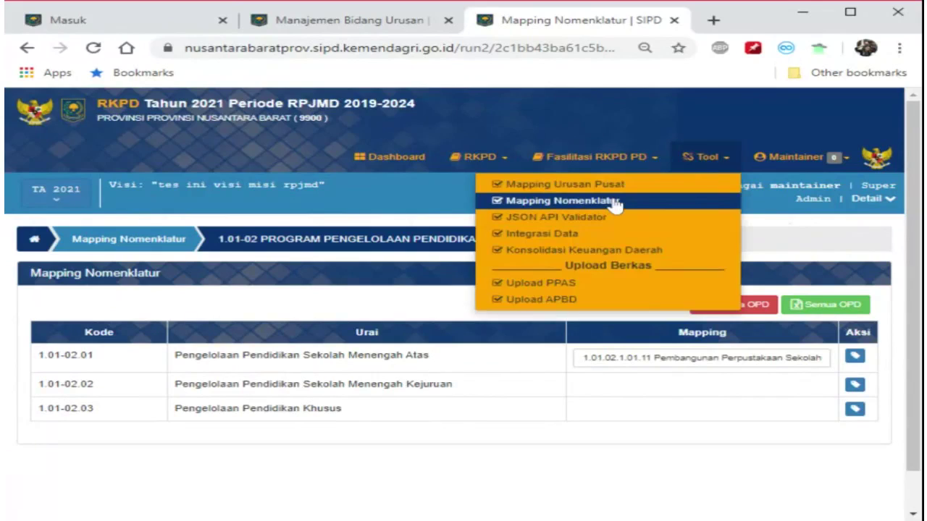
left_click(174, 456)
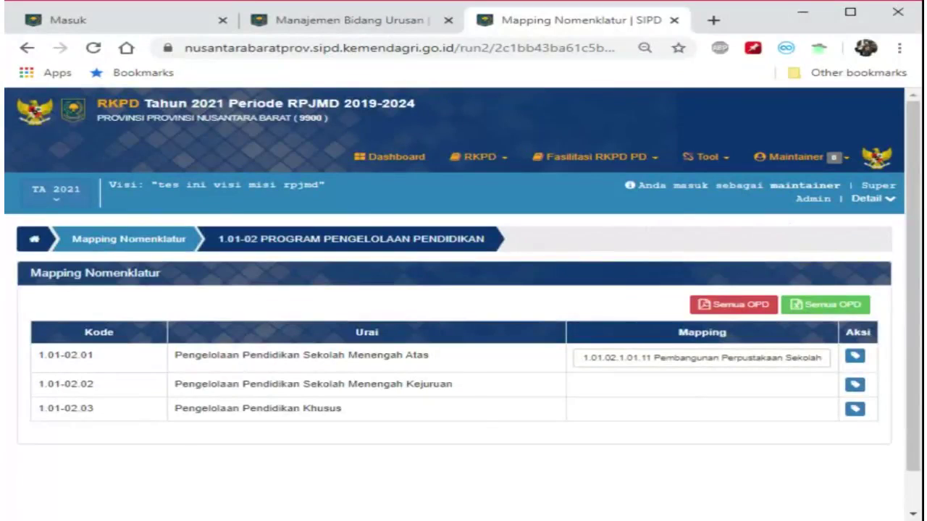
Return to the MASTER application and open Pengaturan Organisasi Tahunan.
left_click(771, 154)
left_click(778, 354)
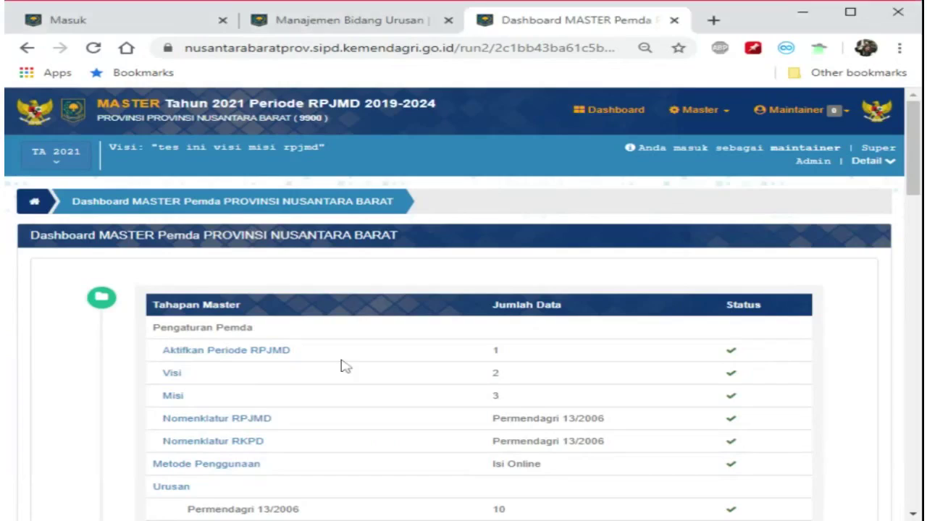
scroll(470, 239, "down", 2)
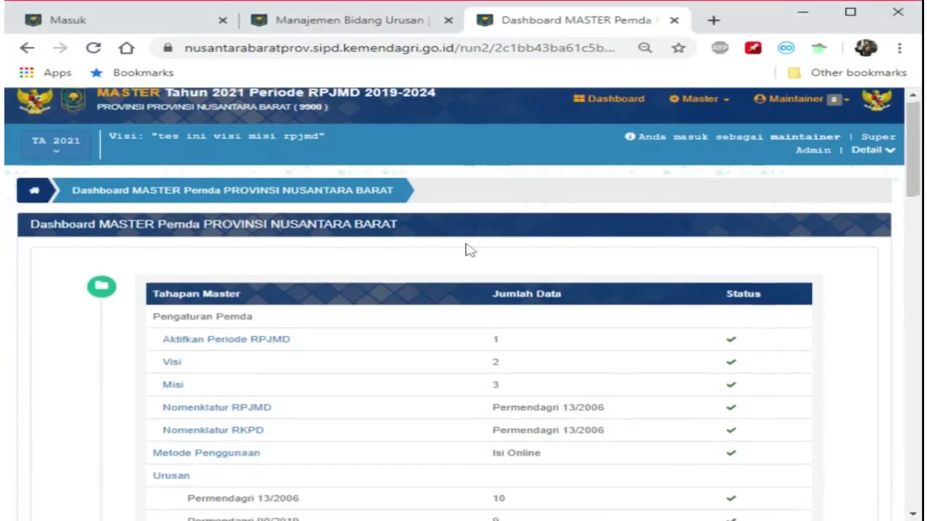
scroll(482, 243, "up", 2)
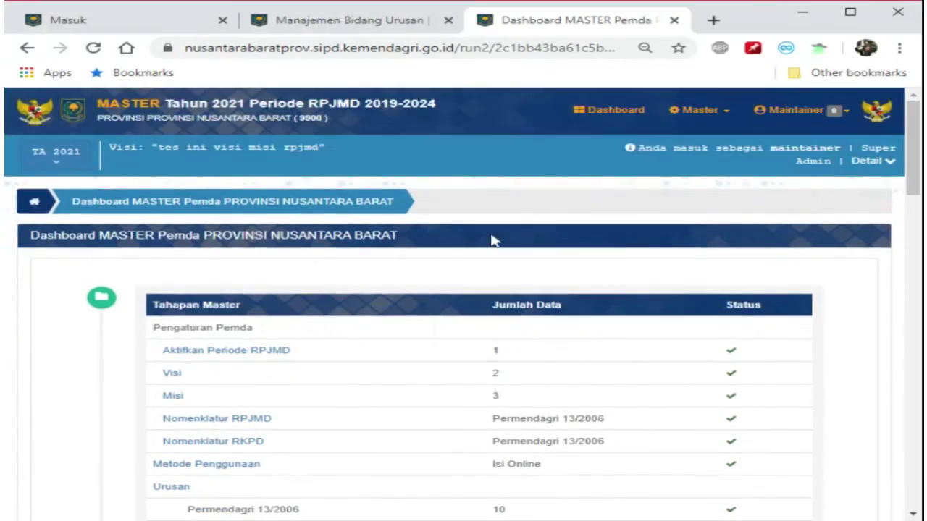
left_click(726, 120)
left_click(651, 289)
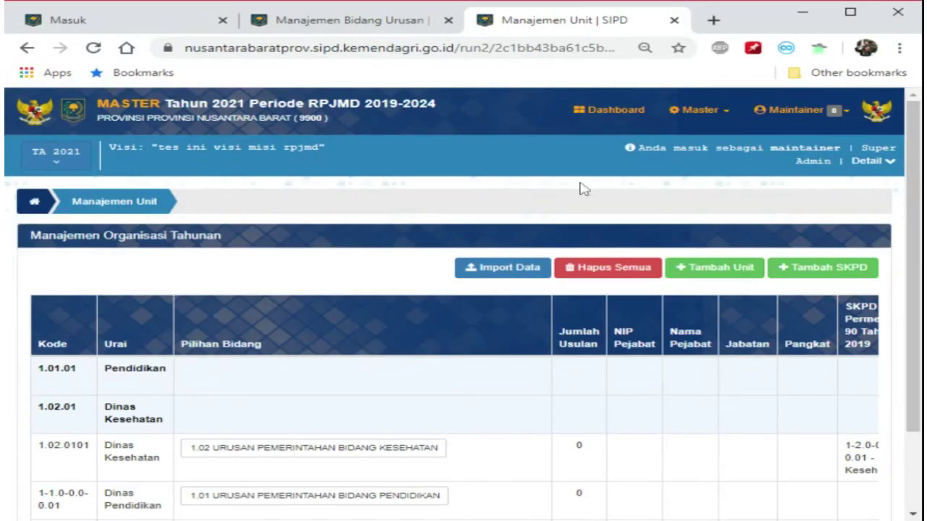
Open Pengaturan Organisasi and show its SKPD list for Permendagri 90 Tahun 2019.
left_click(704, 111)
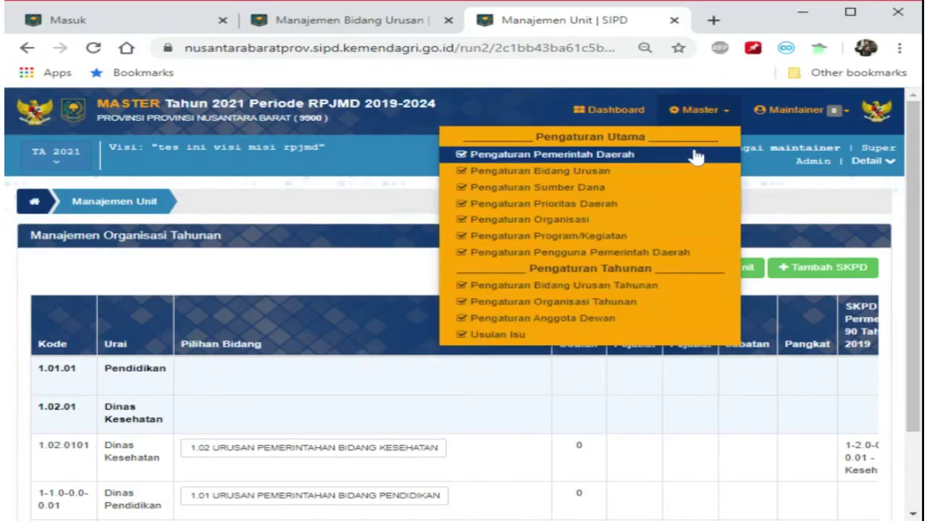
left_click(616, 222)
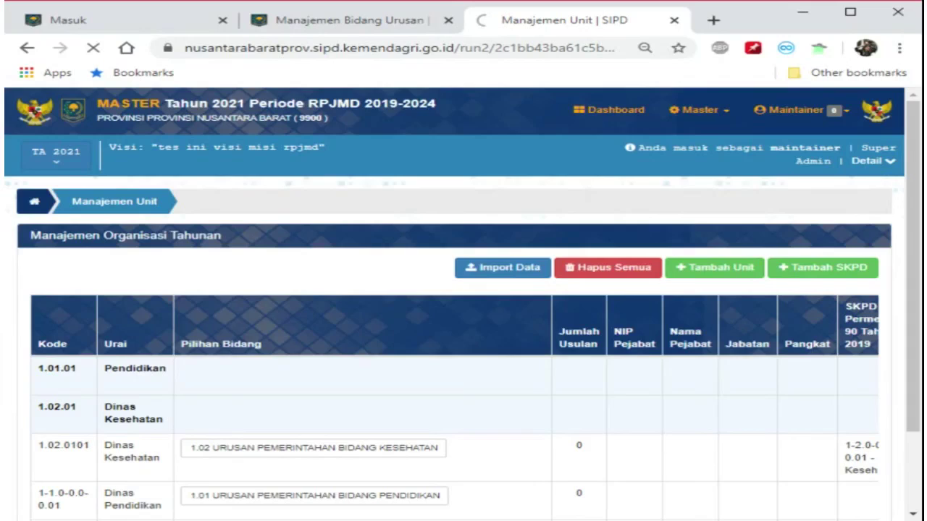
left_click(713, 115)
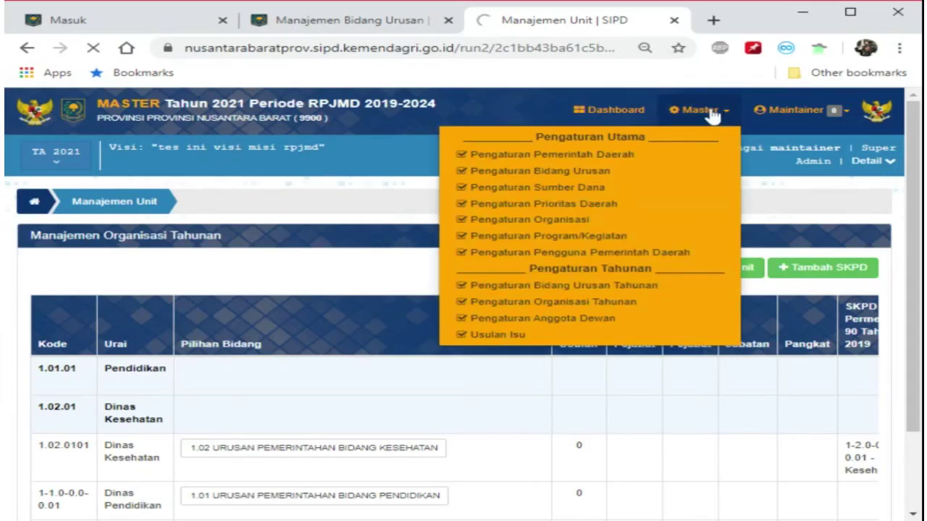
left_click(652, 226)
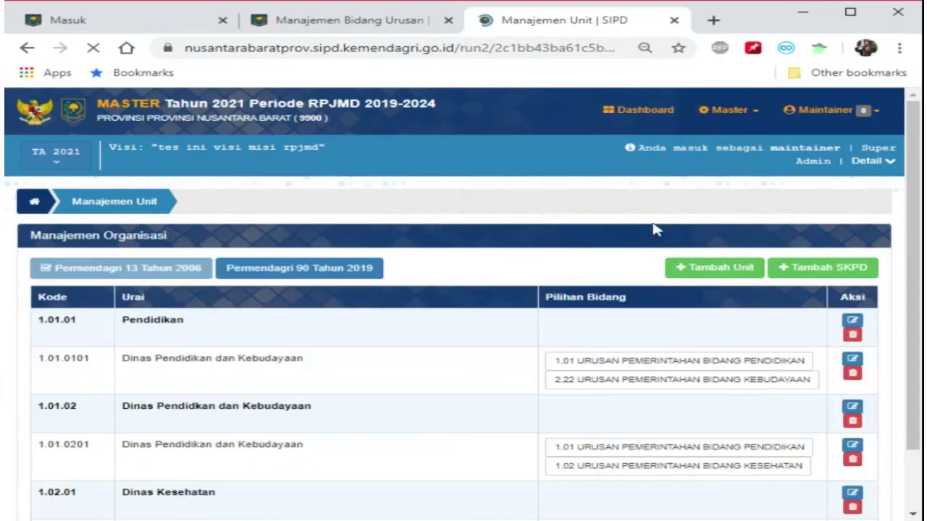
scroll(608, 231, "down", 2)
left_click(293, 203)
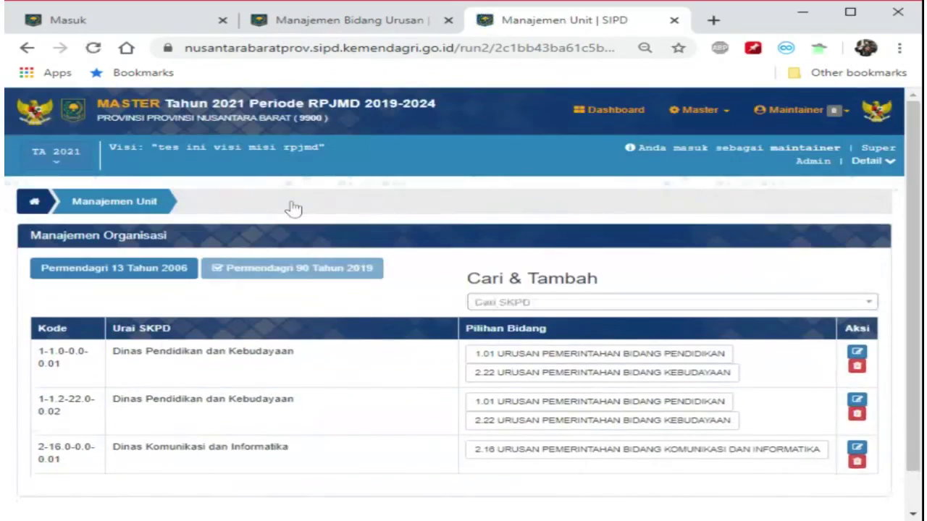
Find SKPD 5-1.5-5.0-0.02 Badan Perencanaan, Penelitian dan Pengembangan Daerah with "penelitian" and add it to the Permendagri 90 list.
left_click(515, 304)
type("penelitian")
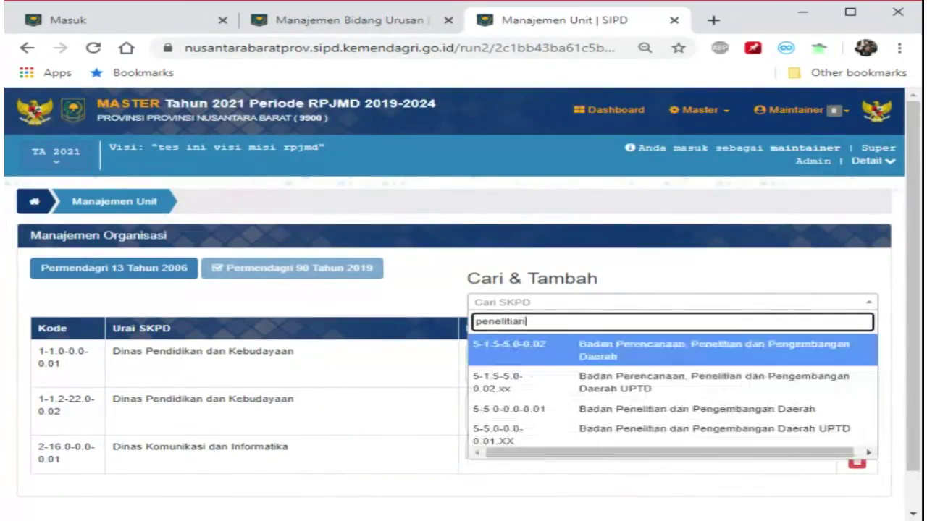
left_click(654, 362)
left_click(600, 220)
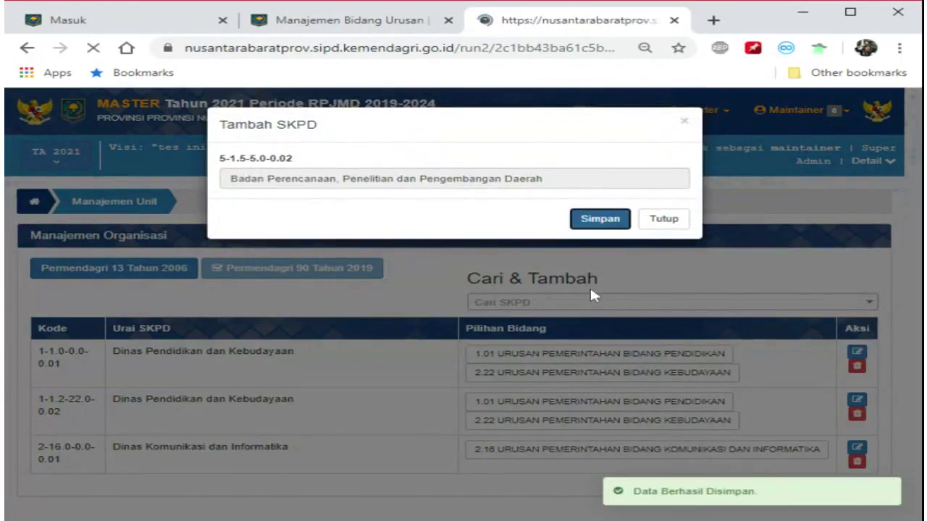
scroll(574, 302, "down", 2)
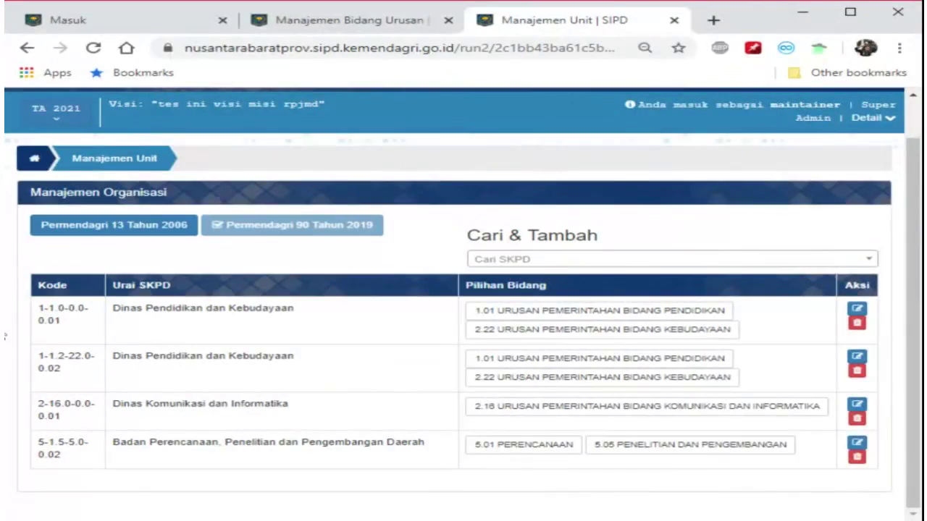
Find SKPD 5-5.0-0.0-0.01 Badan Penelitian dan Pengembangan Daerah with "penelitian dan" and add it to the Permendagri 90 list.
left_click(580, 263)
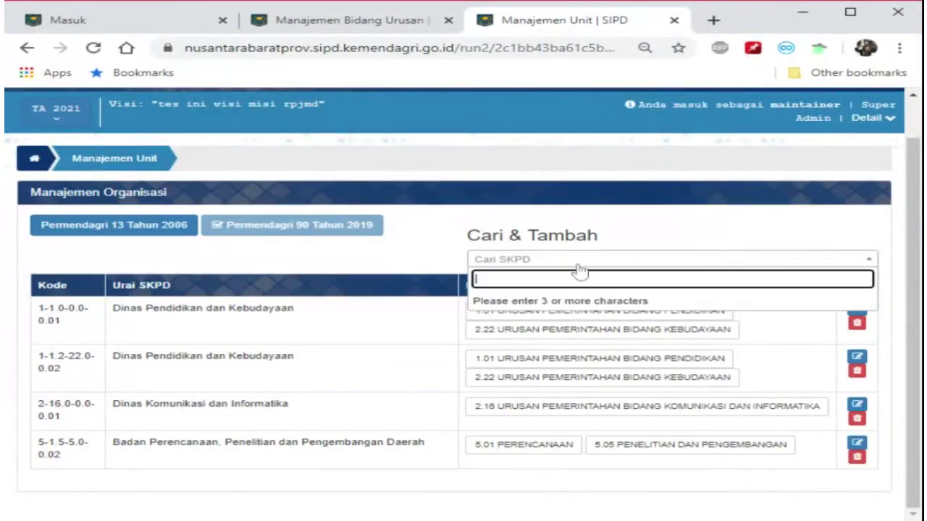
type("litbang")
key("ctrl+a")
type("penel")
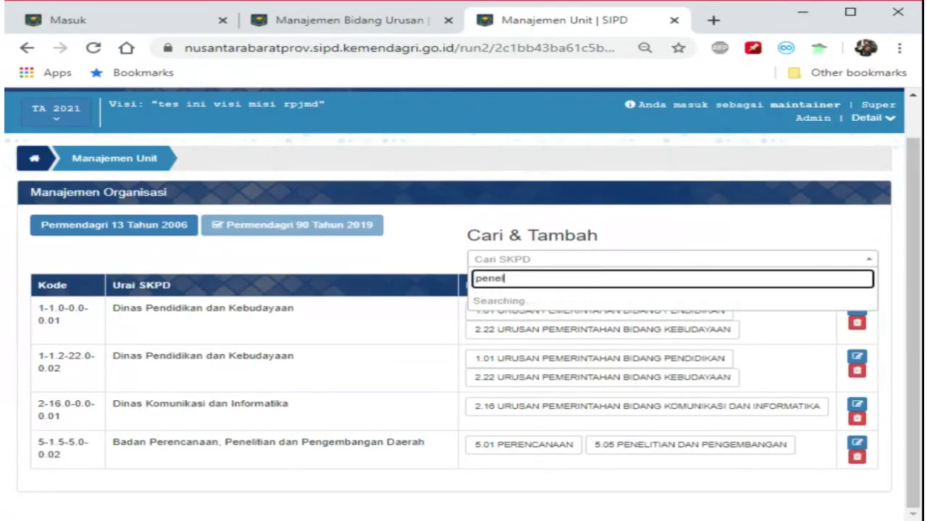
type("itian dan")
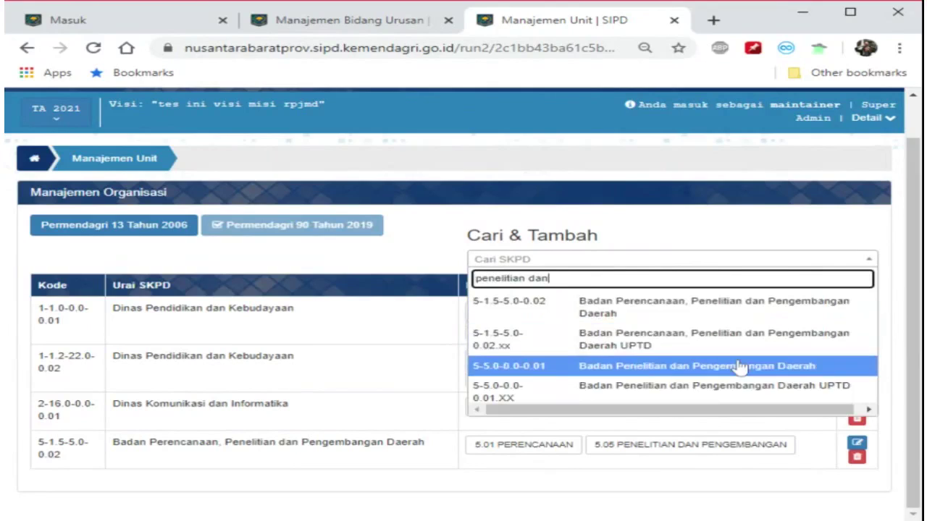
scroll(748, 378, "down", 1)
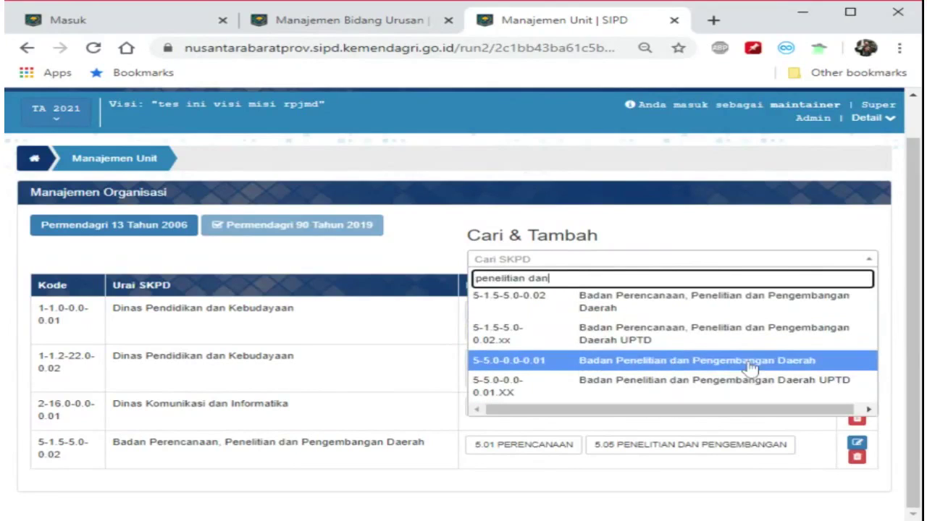
left_click(748, 362)
left_click(600, 219)
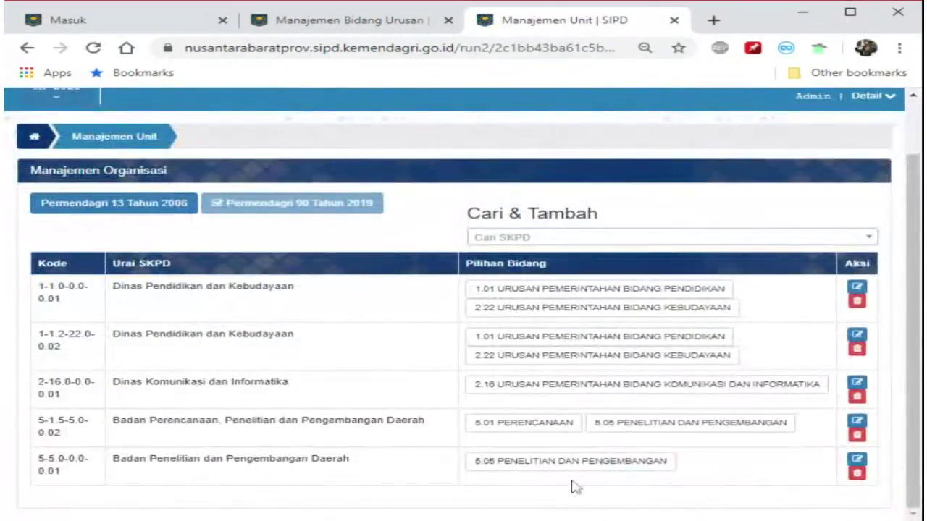
Replace the Pilihan Bidang of Badan Penelitian dan Pengembangan Daerah with 1.01 Urusan Pemerintahan Bidang Pendidikan and save it.
left_click_drag(114, 458, 329, 460)
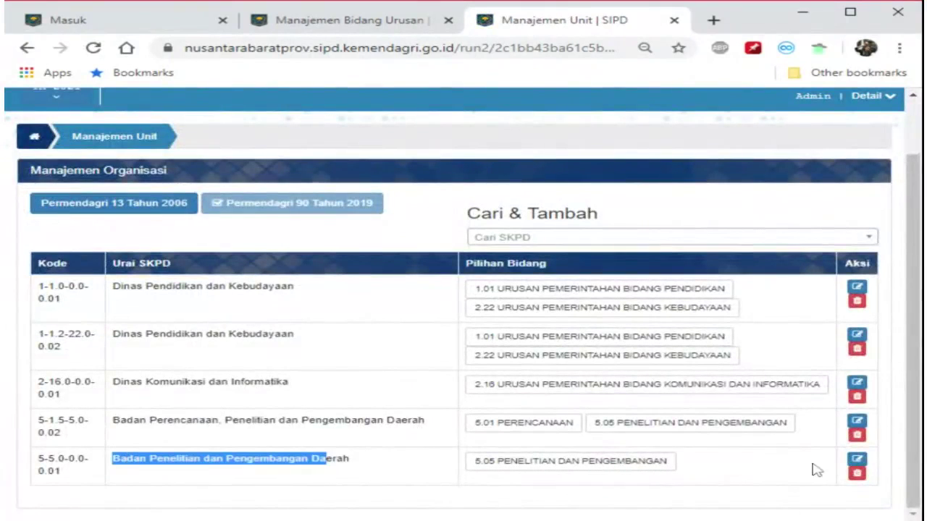
left_click(859, 461)
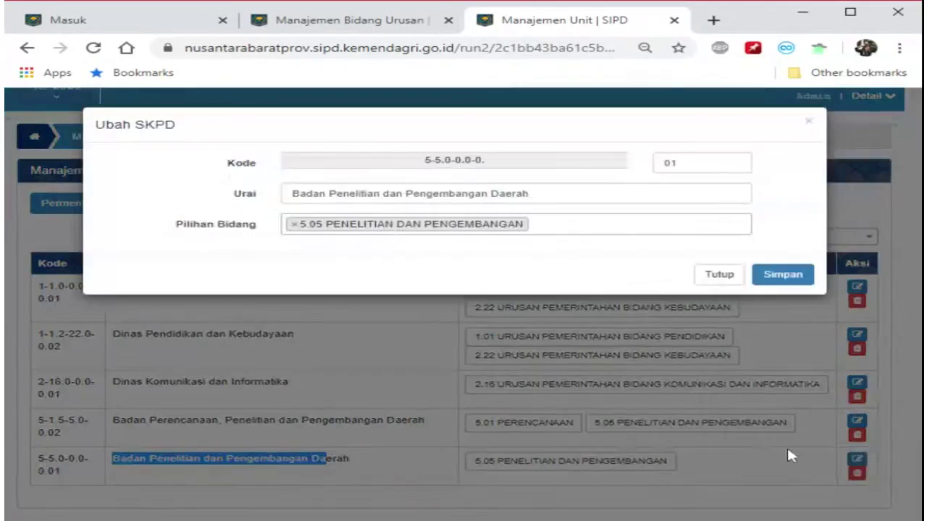
left_click(557, 225)
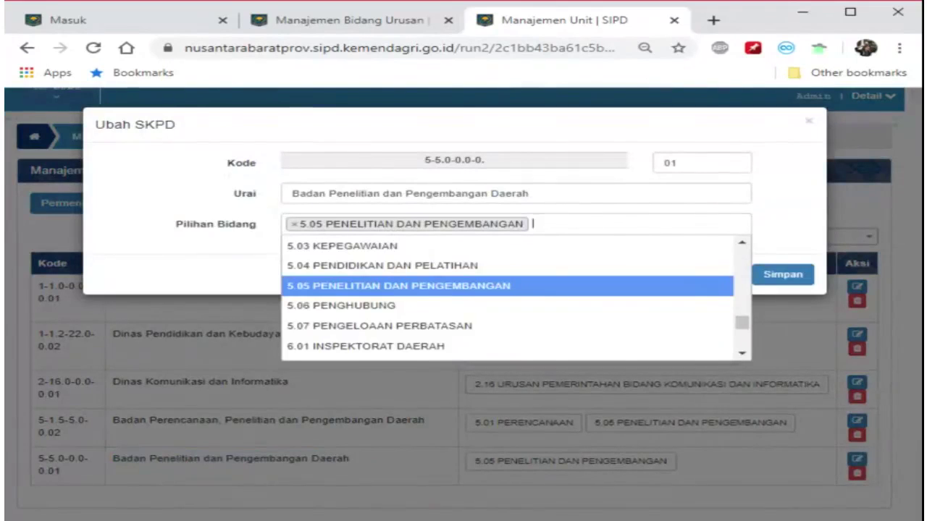
left_click(294, 224)
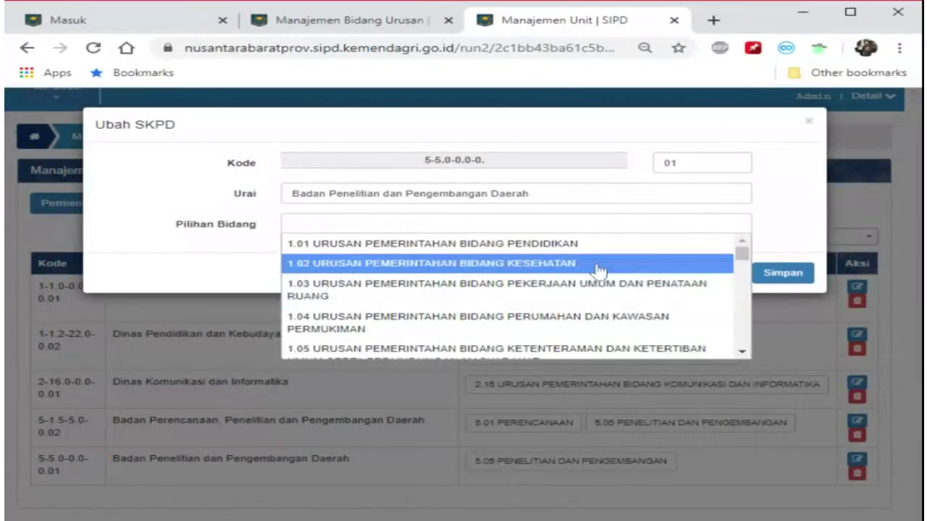
left_click(613, 245)
left_click_drag(313, 194, 420, 195)
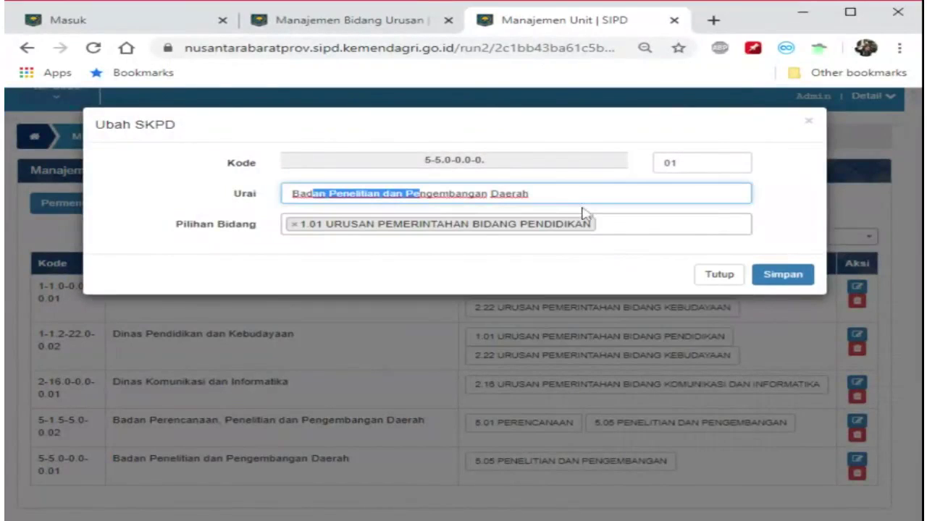
left_click(793, 283)
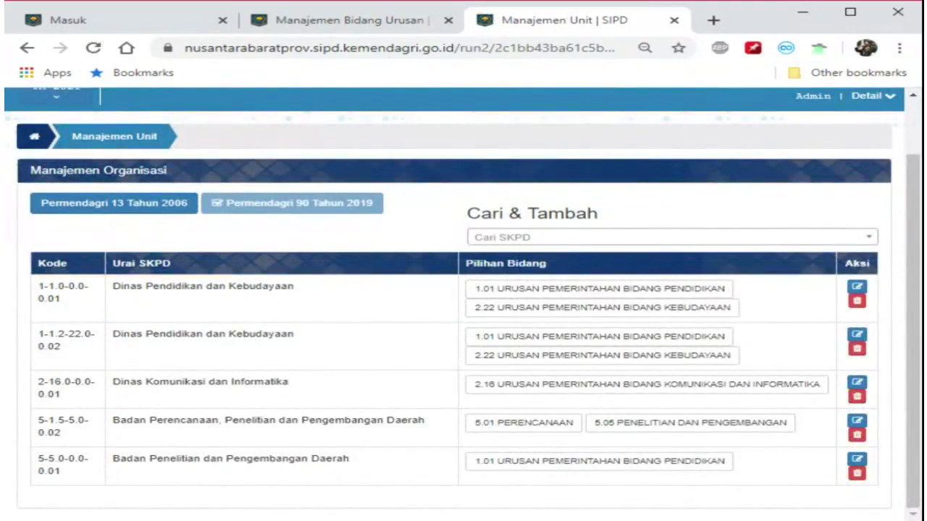
left_click_drag(68, 471, 26, 467)
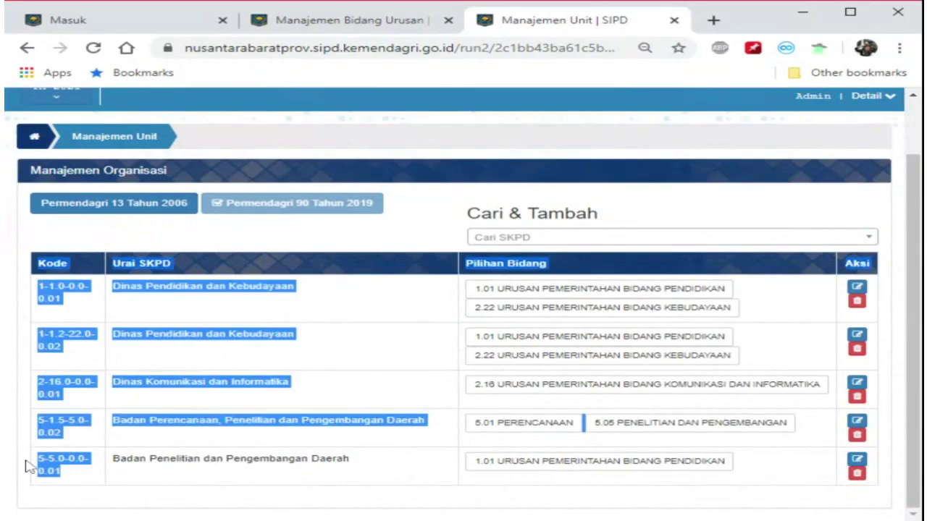
left_click(93, 497)
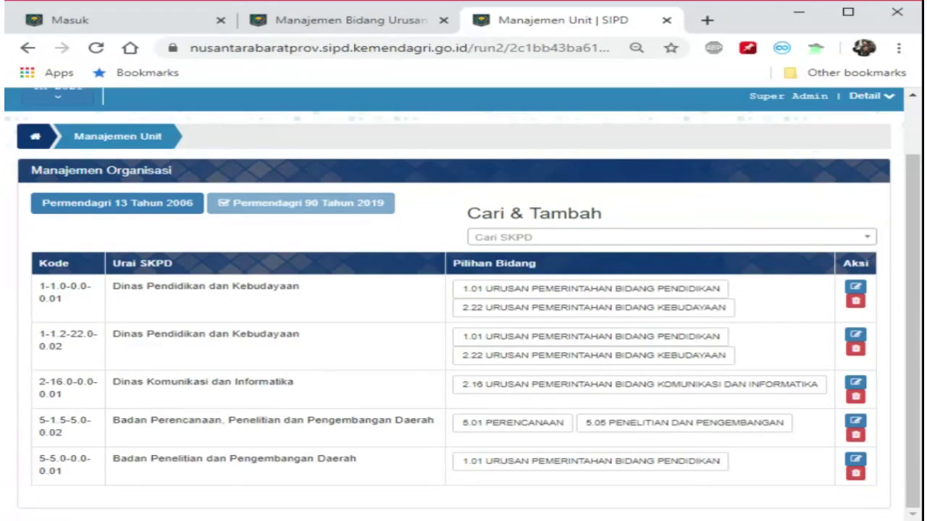
left_click(57, 1)
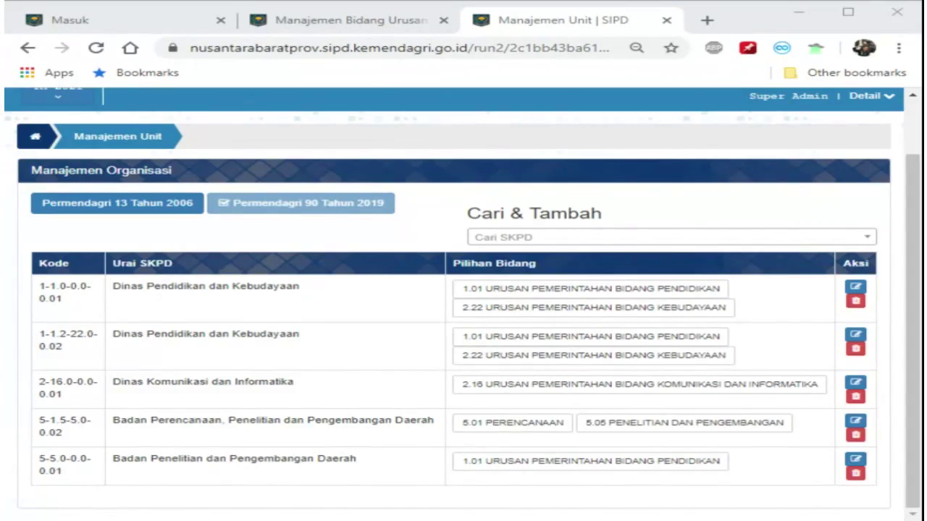
left_click(266, 337)
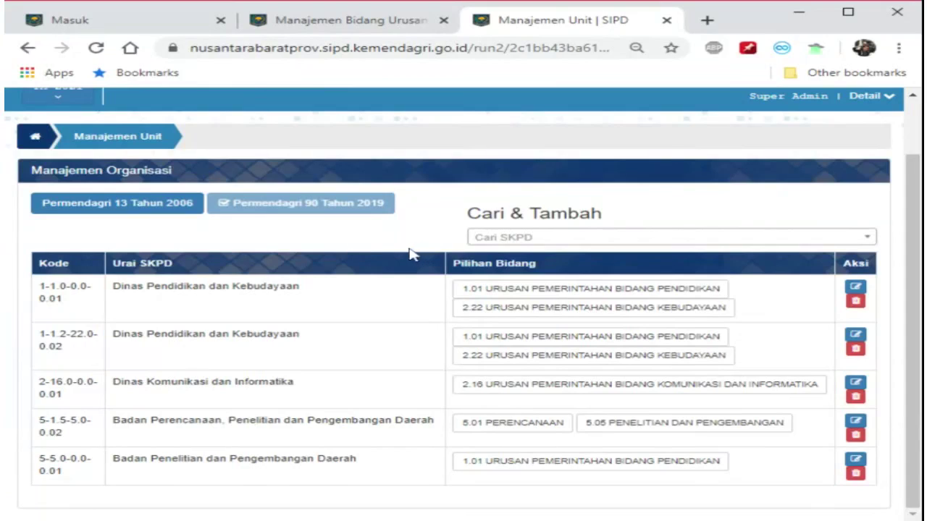
scroll(651, 145, "up", 1)
left_click(691, 109)
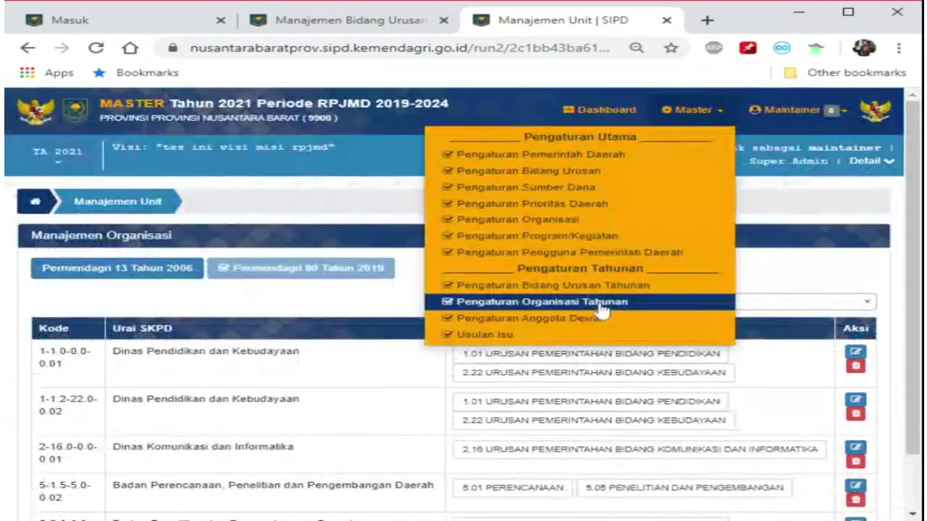
left_click(306, 364)
scroll(347, 348, "down", 1)
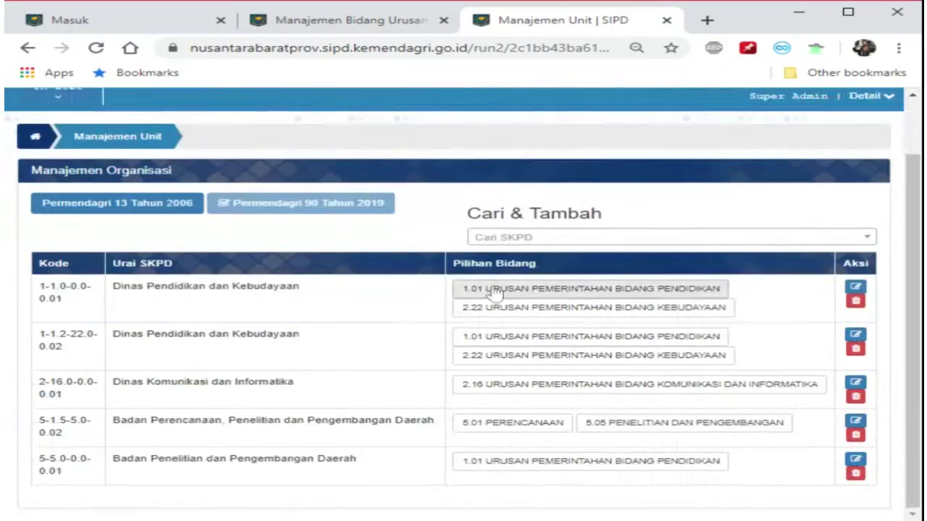
Show the Permendagri 13 Tahun 2006 organisation list and check the edit form of SKPD 1.02.0101 Dinas Kesehatan without changing it.
left_click(174, 207)
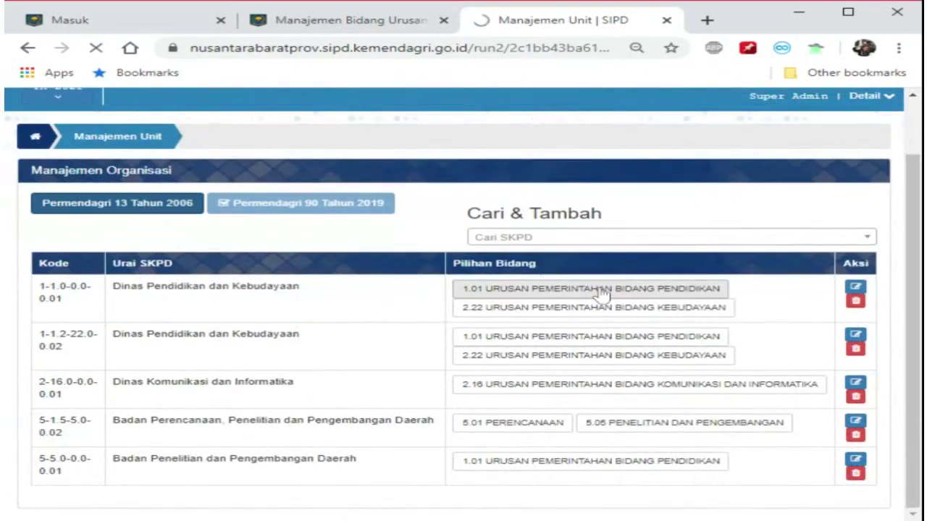
scroll(579, 311, "down", 2)
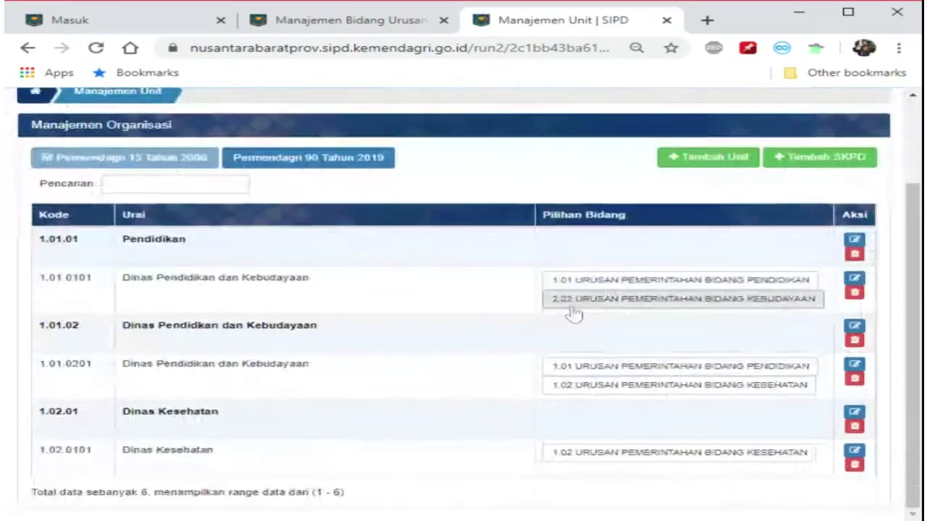
left_click(855, 452)
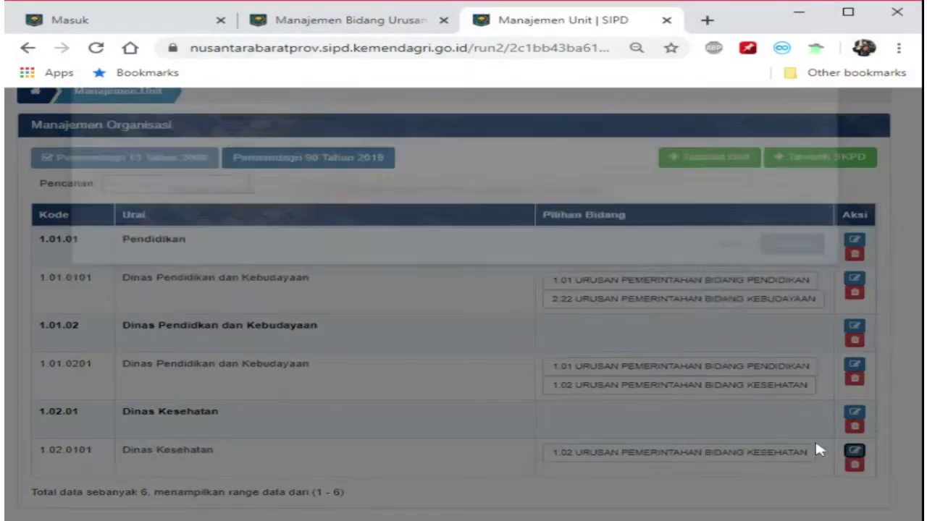
left_click(820, 123)
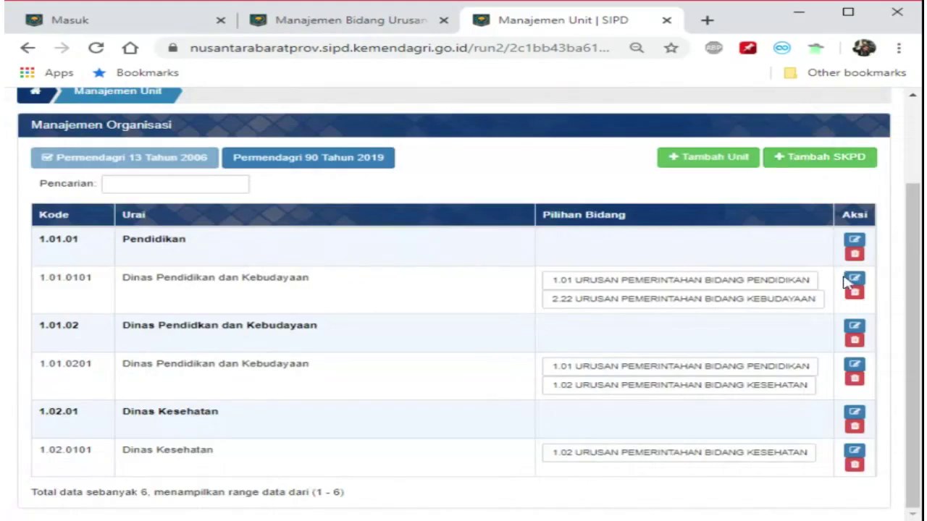
Start a new SKPD under unit organisasi 1.01.01 Pendidikan with the description "Sekolah Dasar Negeri 01".
left_click(833, 161)
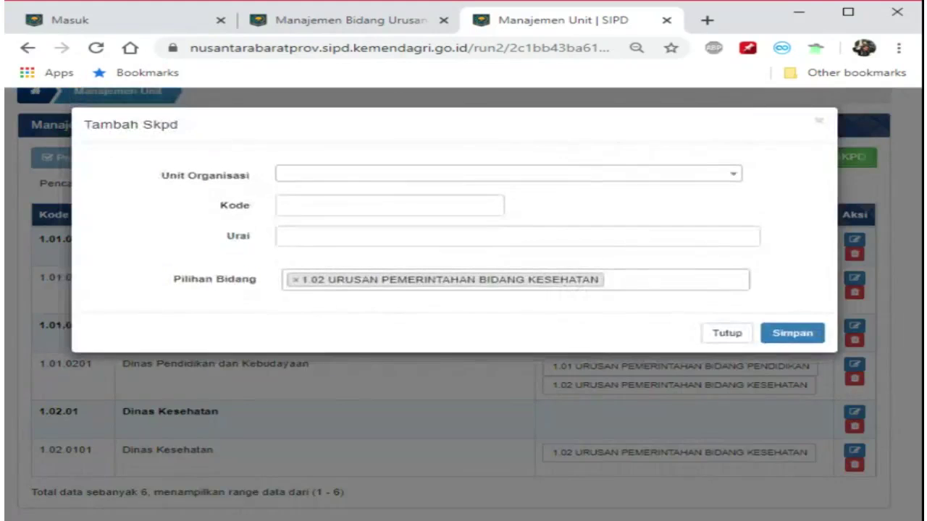
left_click(321, 180)
left_click(345, 237)
left_click(345, 237)
type("Sekolah Das")
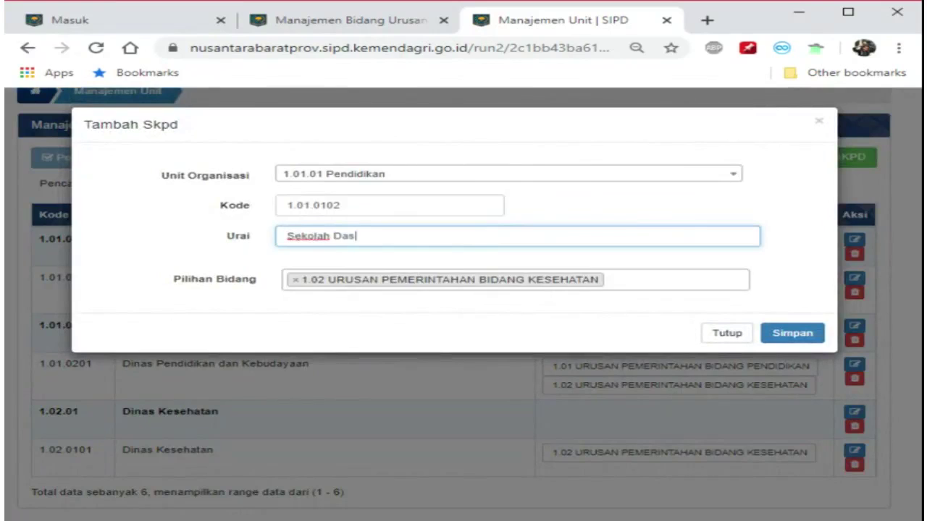
type("ar Negeri 01")
key("Tab")
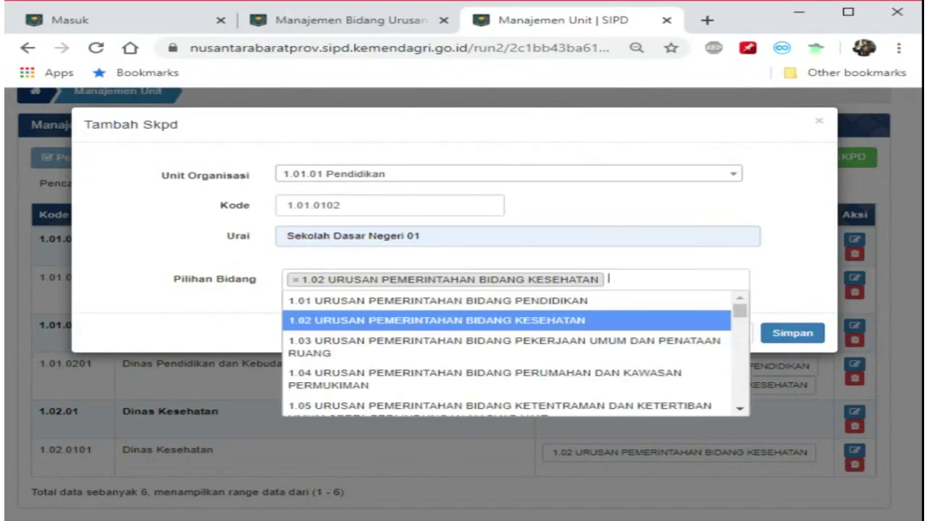
Replace the new SKPD's Pilihan Bidang with 1.01 Urusan Pemerintahan Bidang Pendidikan, found with "pendidikan", and save the SKPD.
left_click(295, 280)
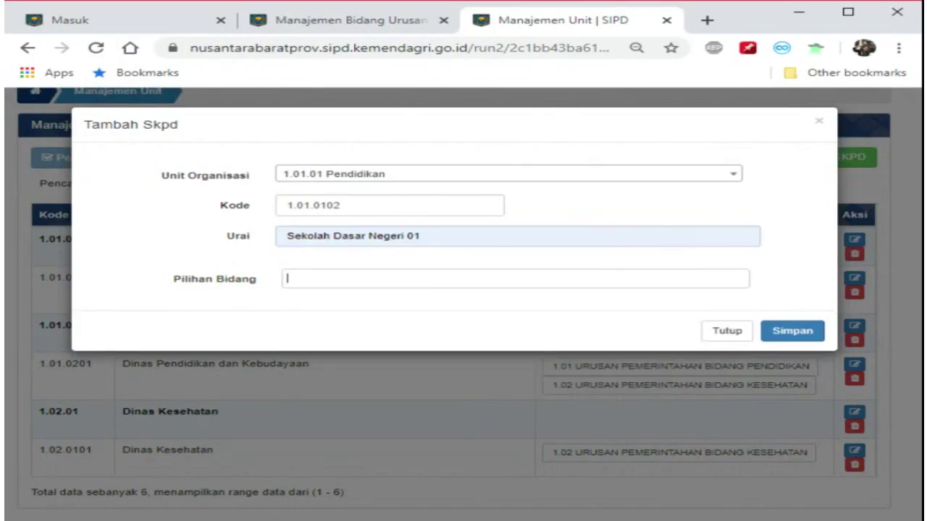
type("pendidikan")
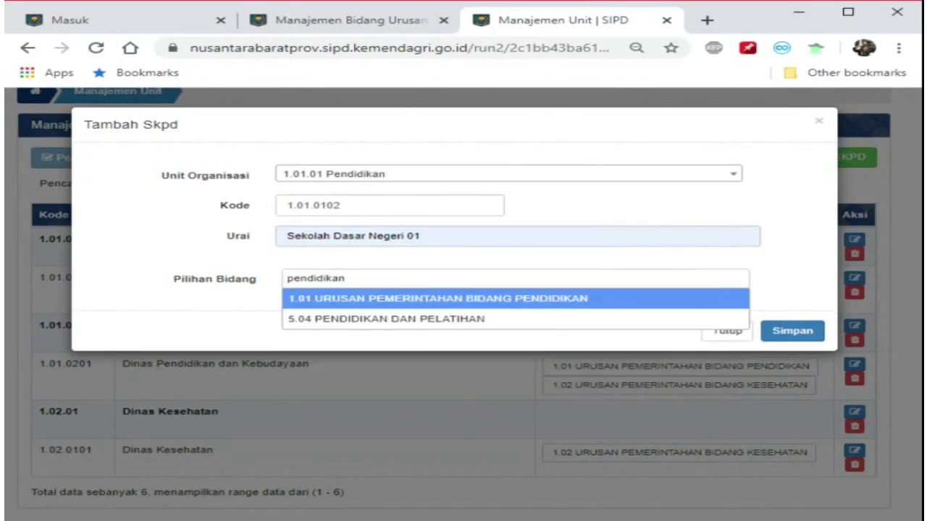
left_click(355, 303)
left_click(790, 335)
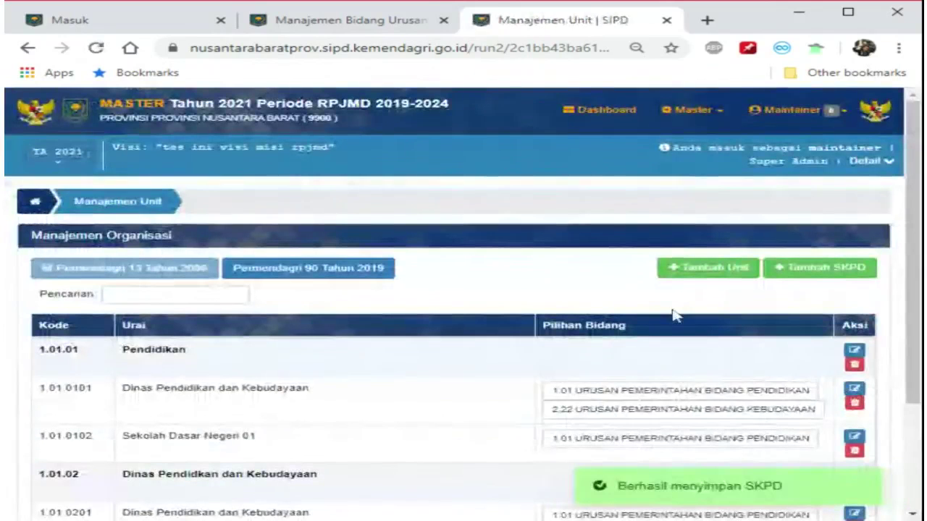
Open Pengaturan Organisasi Tahunan and delete all of its data.
left_click(687, 125)
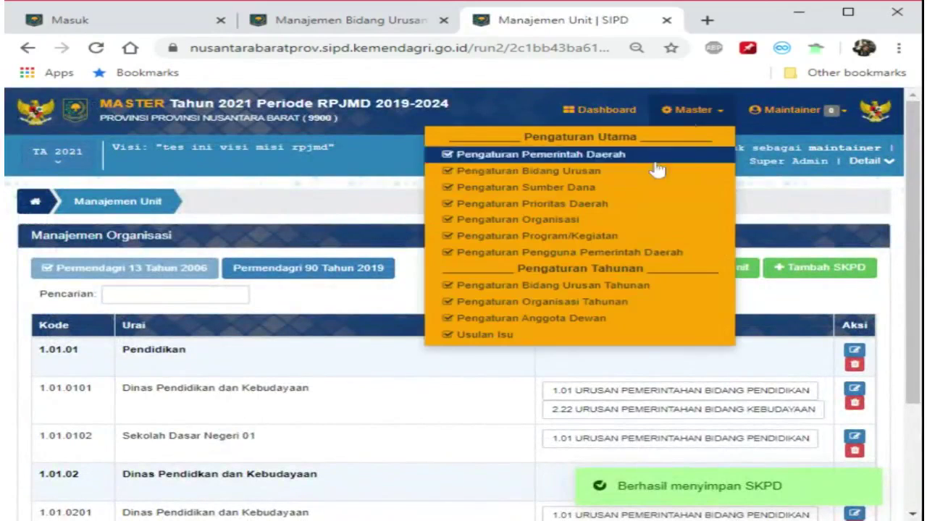
left_click(599, 307)
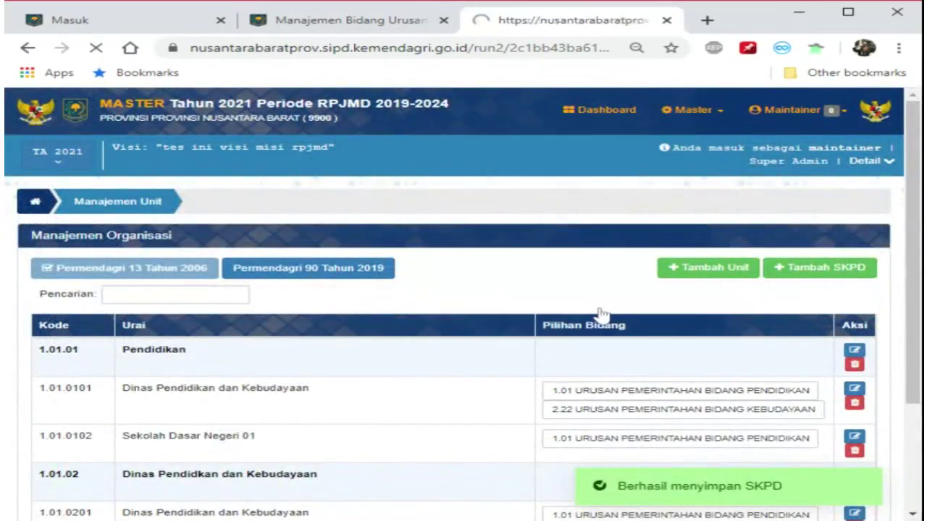
scroll(588, 323, "down", 2)
scroll(596, 323, "up", 2)
scroll(576, 281, "down", 1)
scroll(573, 276, "down", 1)
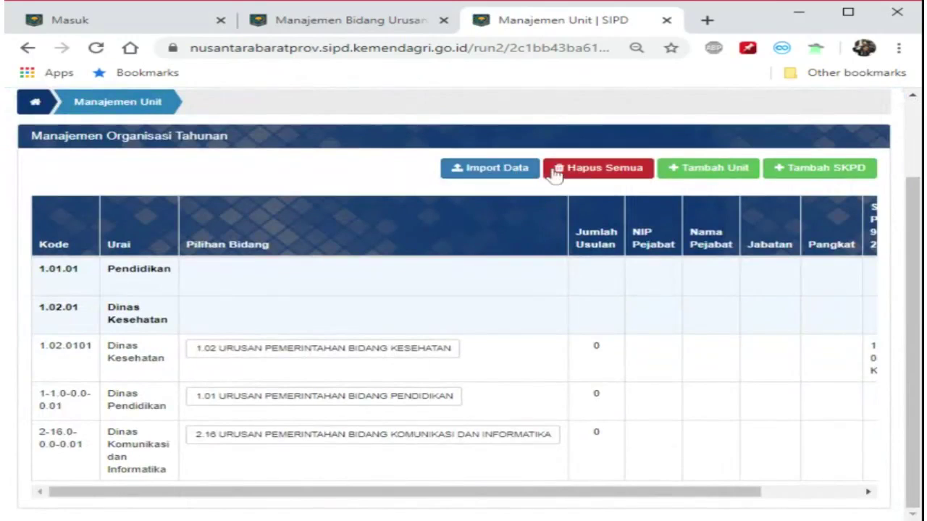
left_click(583, 175)
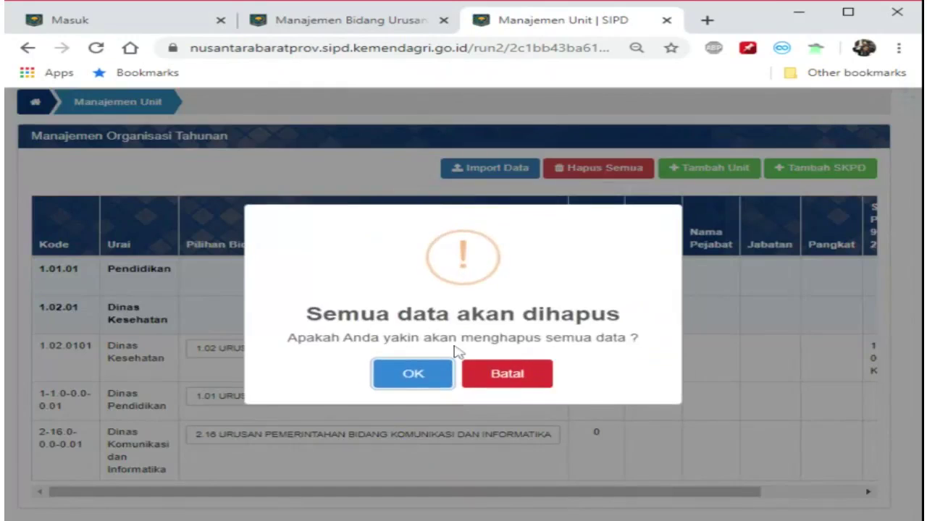
left_click(423, 374)
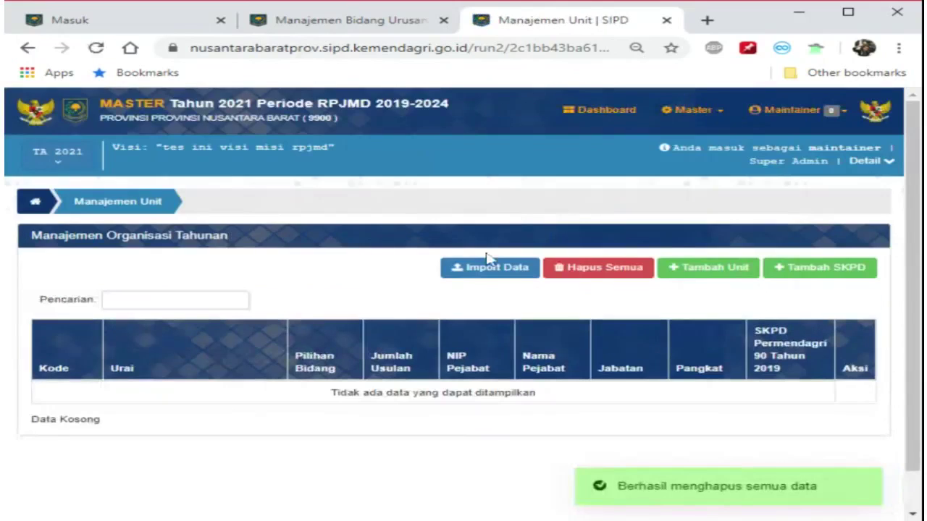
Import all organisation data into Manajemen Organisasi Tahunan and review the imported units and SKPDs.
left_click(485, 268)
left_click(411, 375)
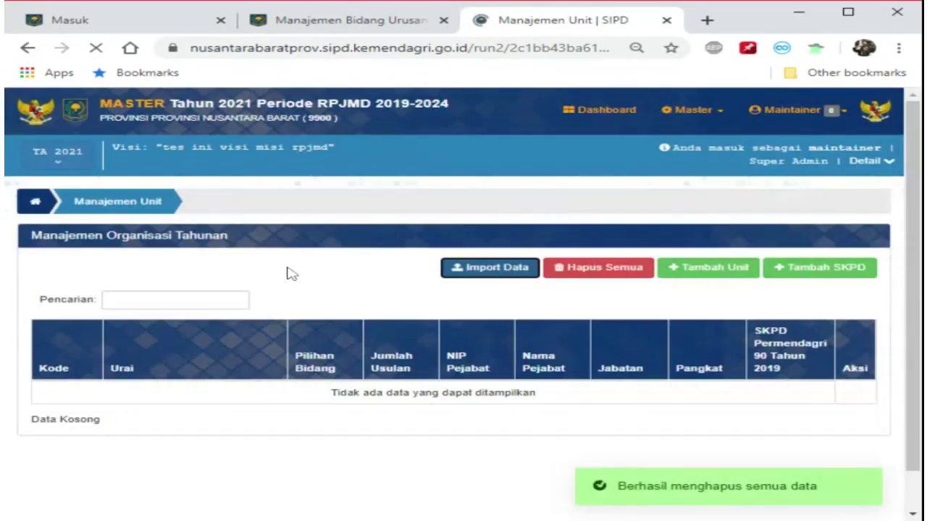
scroll(288, 273, "down", 3)
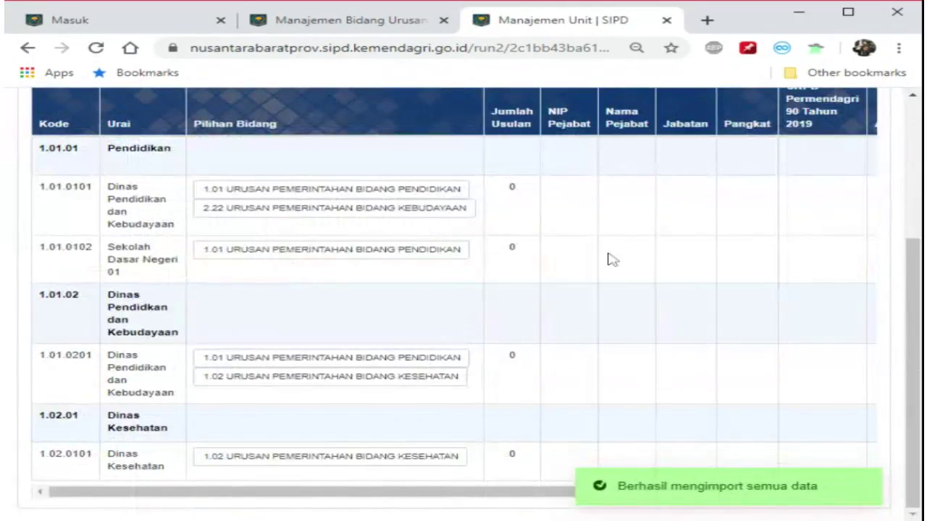
scroll(609, 259, "right", 1)
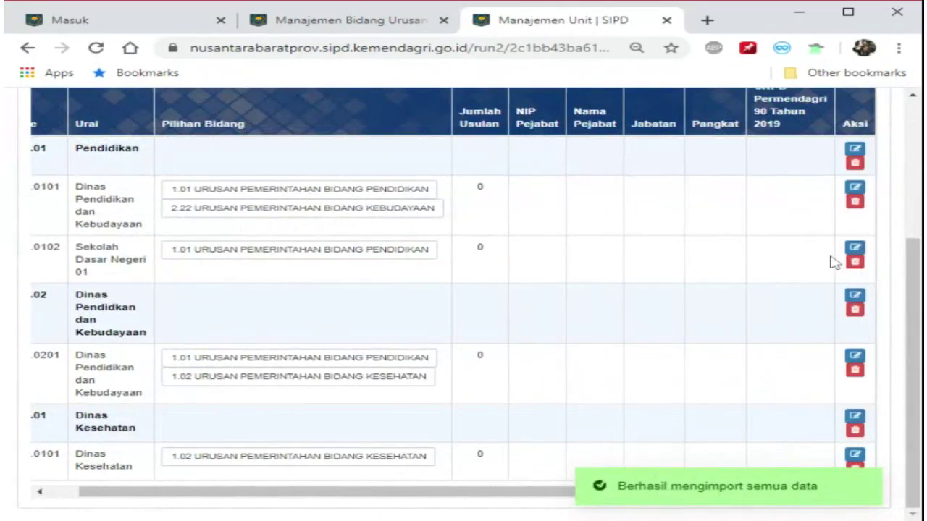
Map Sekolah Dasar Negeri 01 to Permendagri 90 SKPD 1-1.0-0.0-0.01.XX - Dinas Pendidikan Cabang Dinas Pendidikan / UPTD with XX code 01, and save it.
left_click(860, 248)
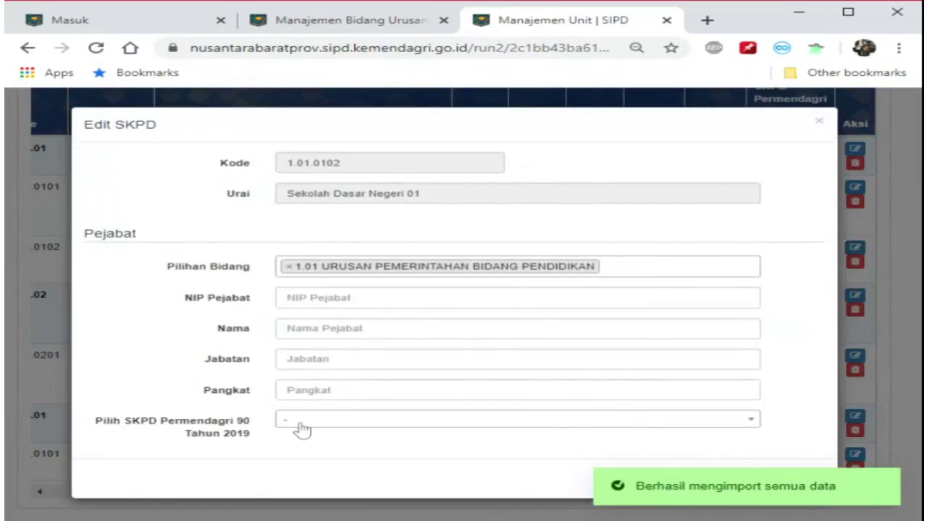
left_click(299, 425)
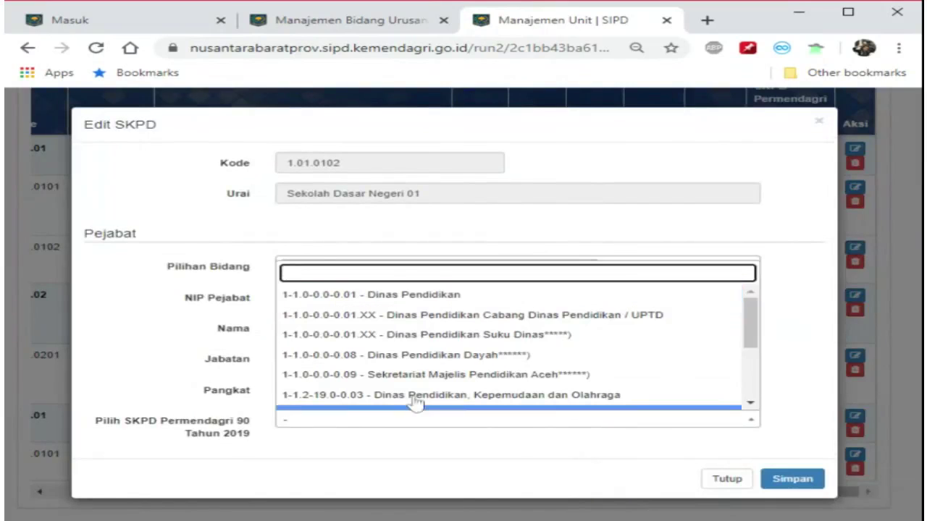
left_click(551, 315)
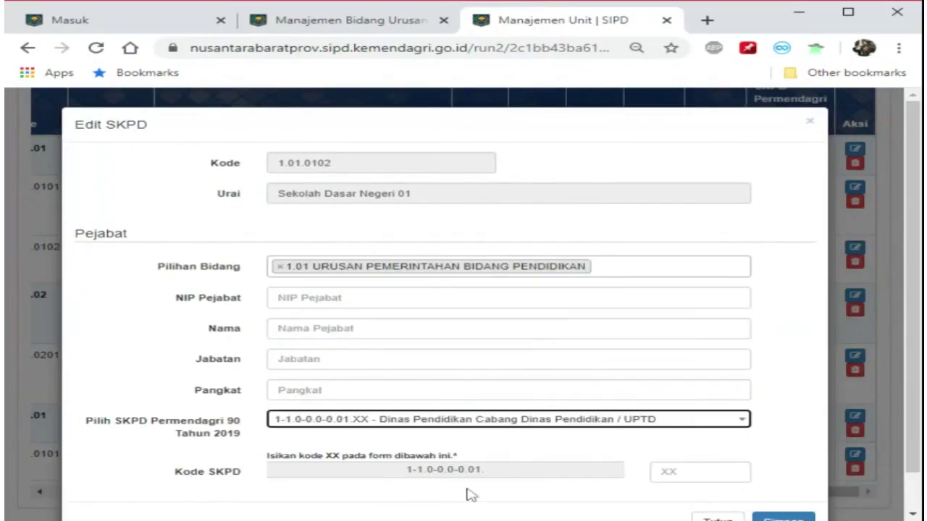
scroll(523, 480, "down", 1)
left_click(661, 431)
type("0")
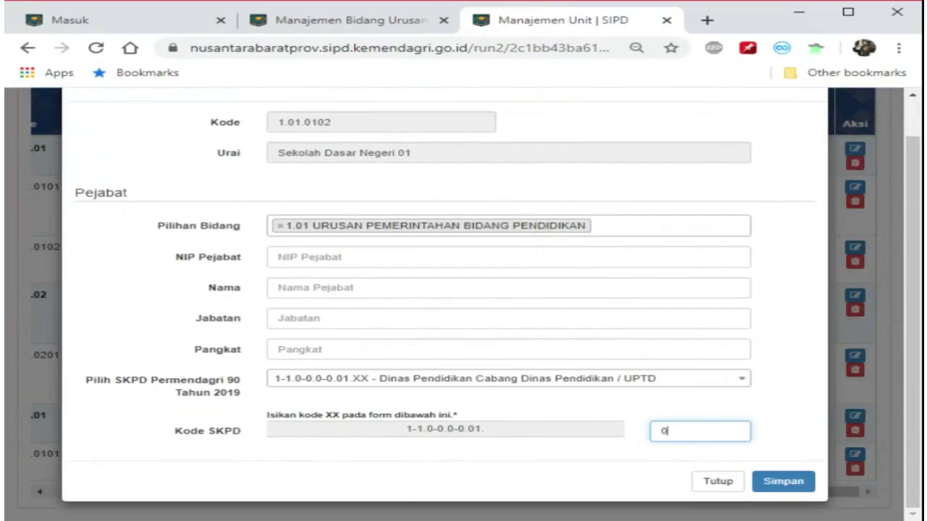
type("1")
left_click(774, 485)
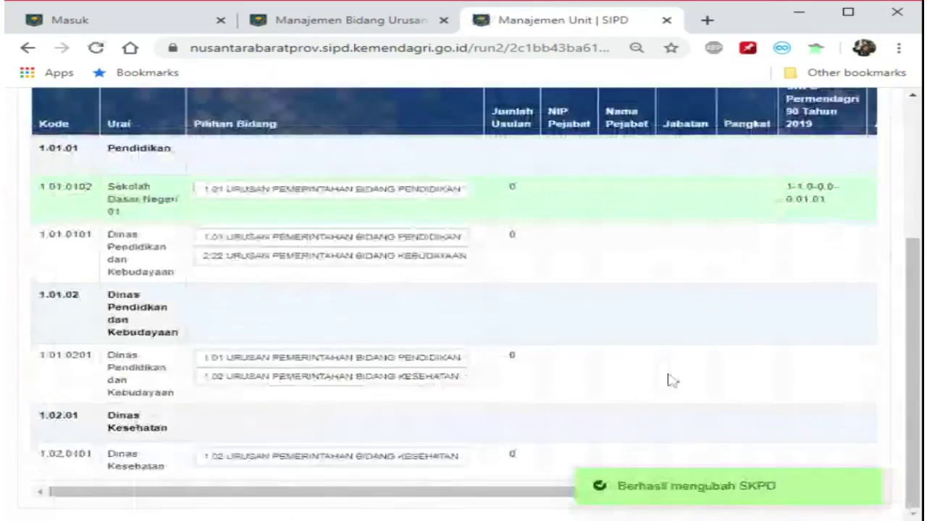
scroll(733, 301, "right", 1)
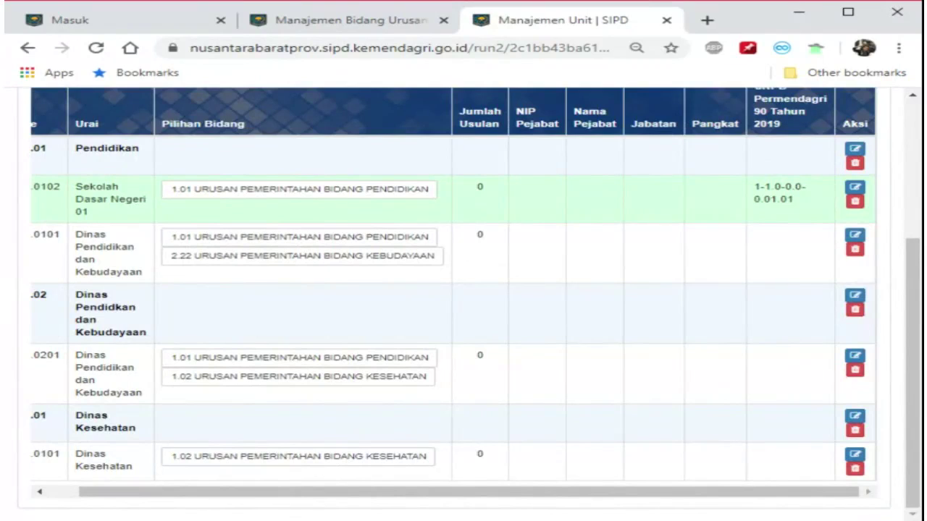
scroll(454, 304, "left", 1)
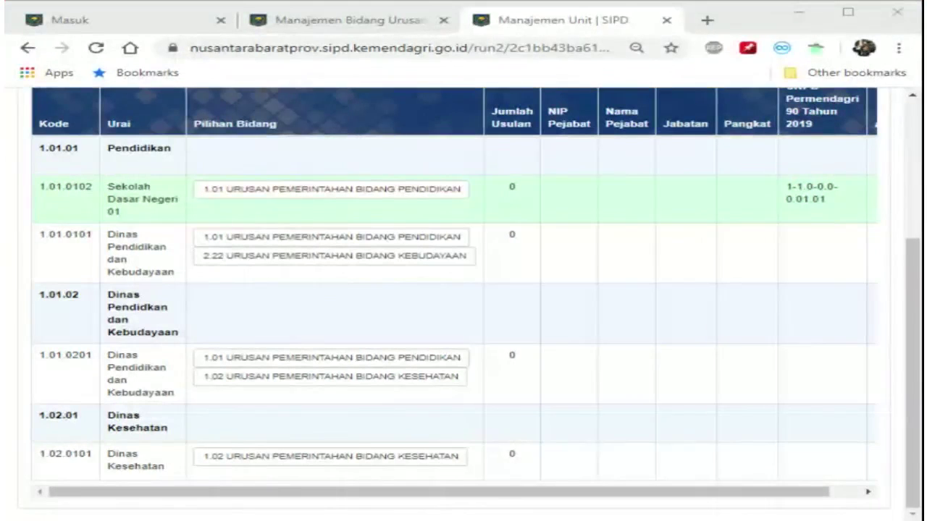
left_click(66, 320)
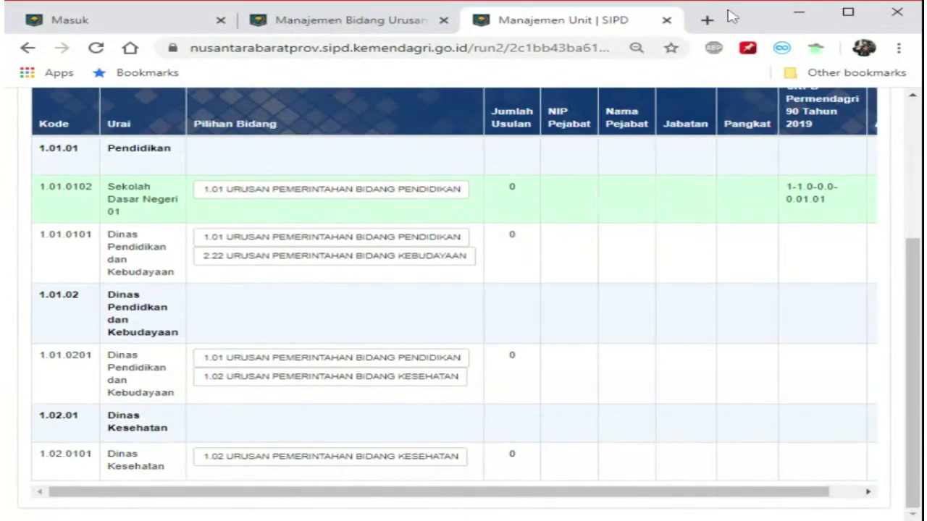